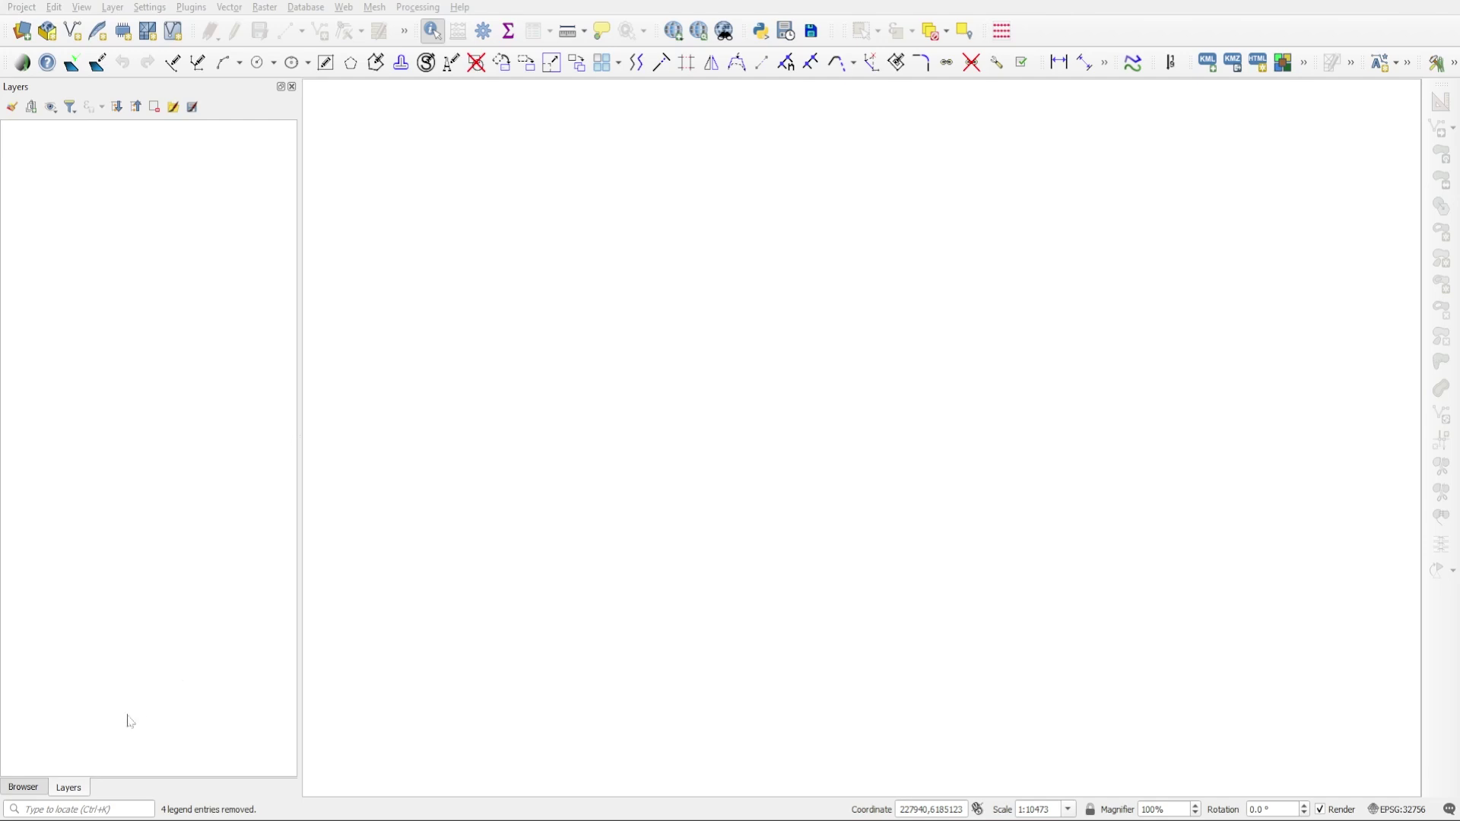
Add the DTM raster from the Rasters.gpkg GeoPackage to the map and display the project's layer list
click(35, 788)
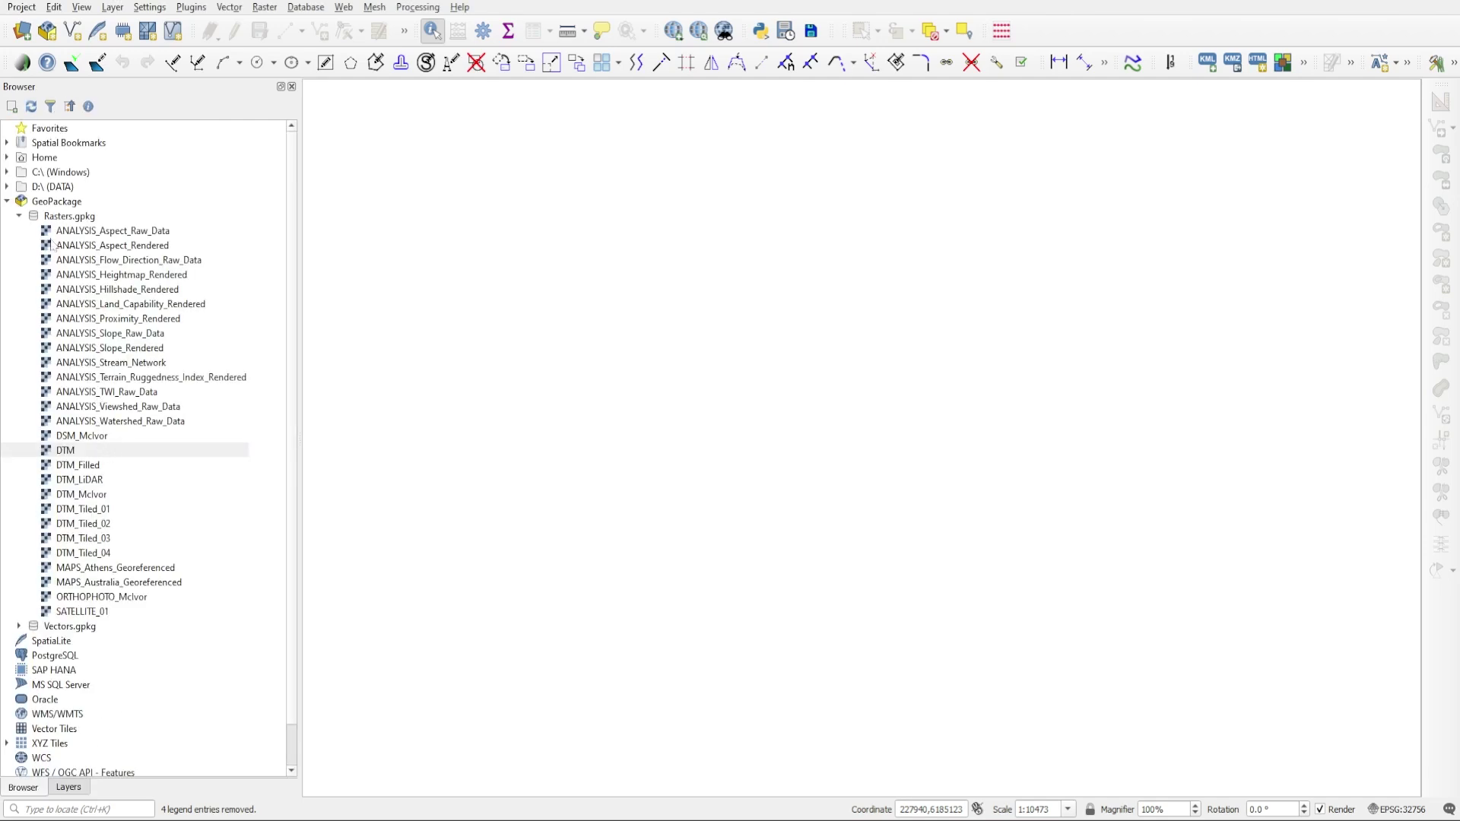
click(66, 219)
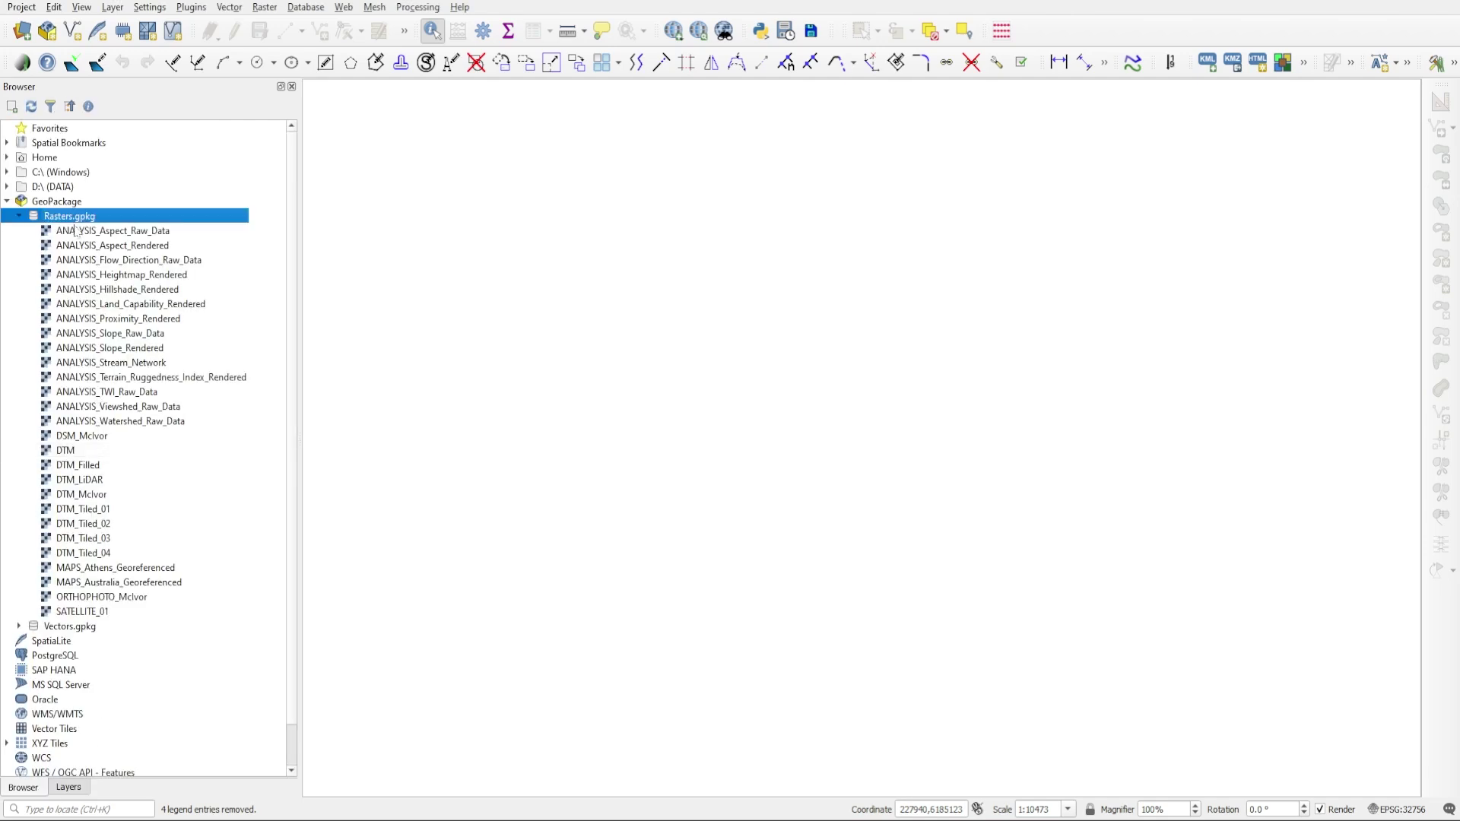
click(74, 453)
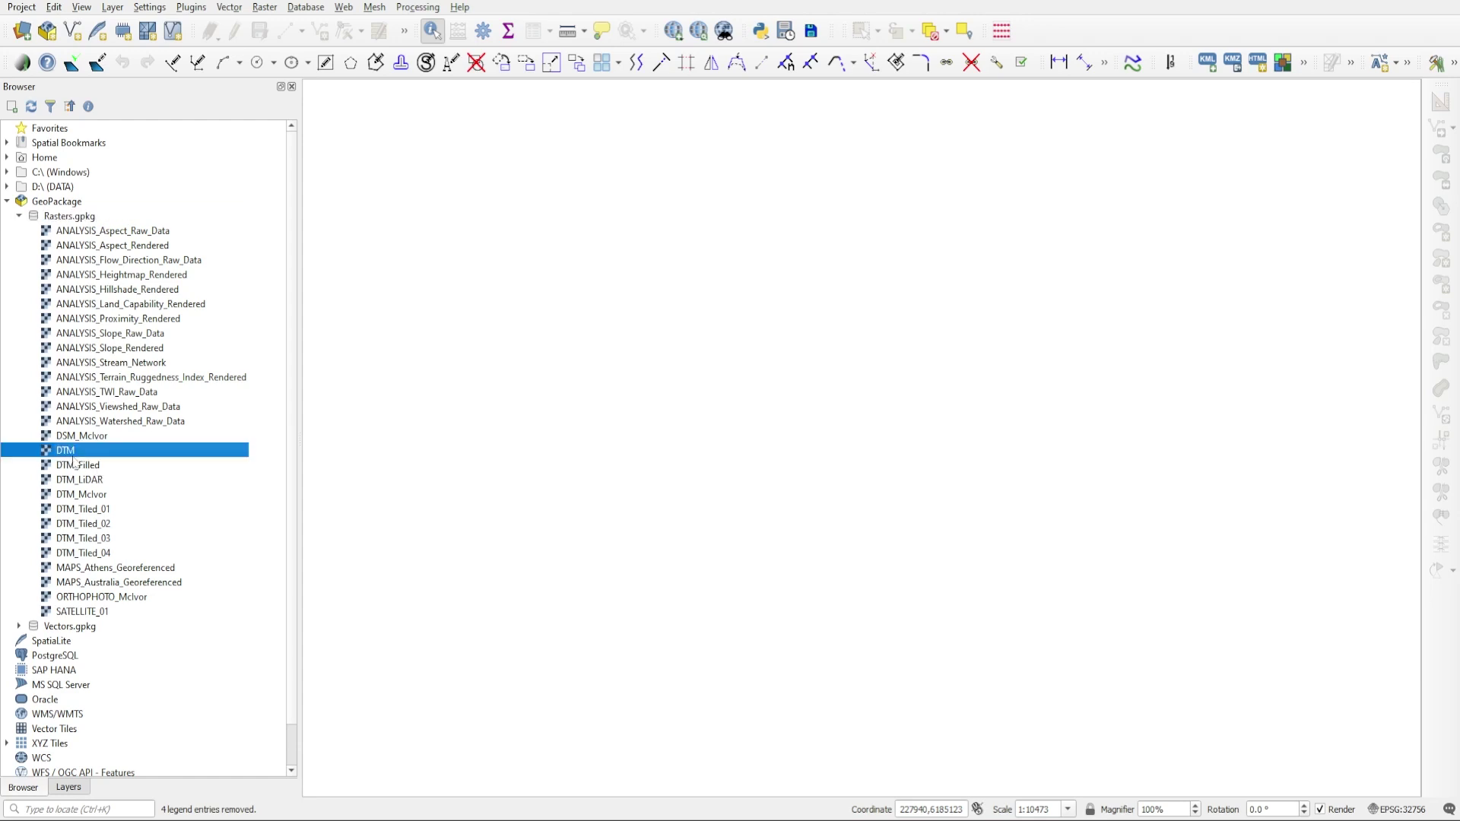
drag(66, 455, 596, 481)
click(68, 787)
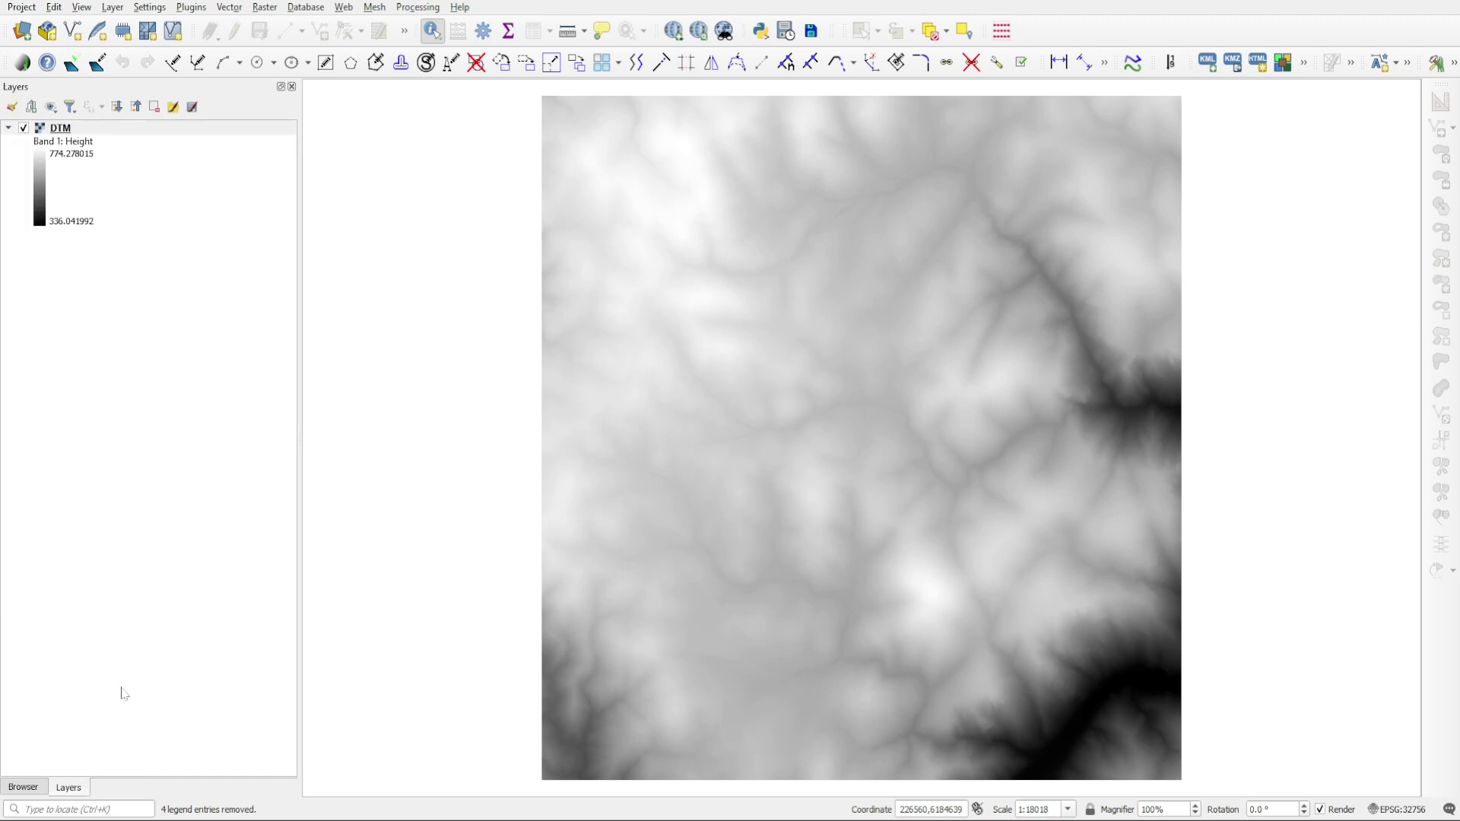
Set the project CRS from the DTM layer, EPSG:32756 - WGS 84 / UTM zone 56S
right_click(63, 129)
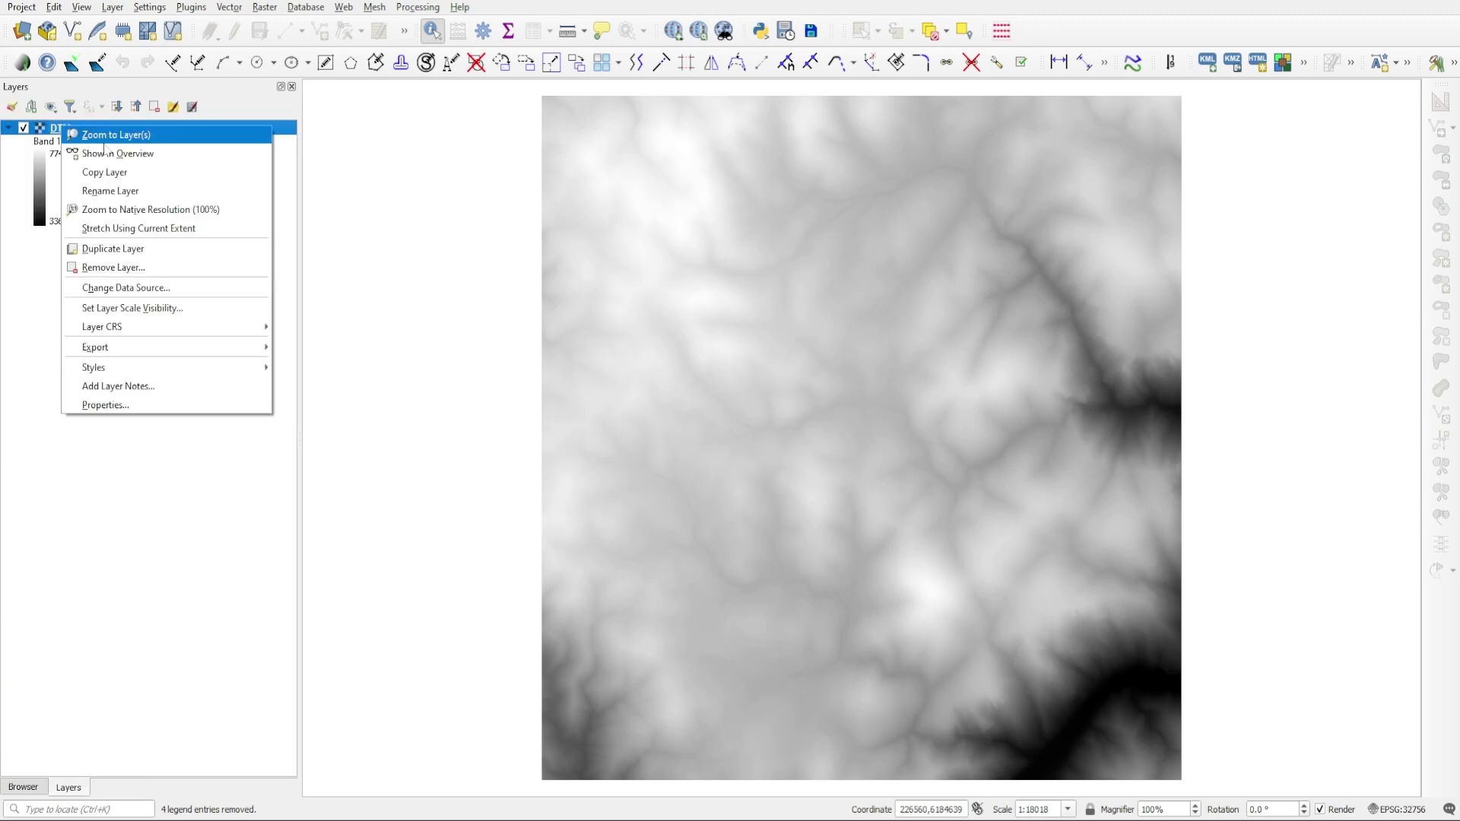
mouse_move(129, 332)
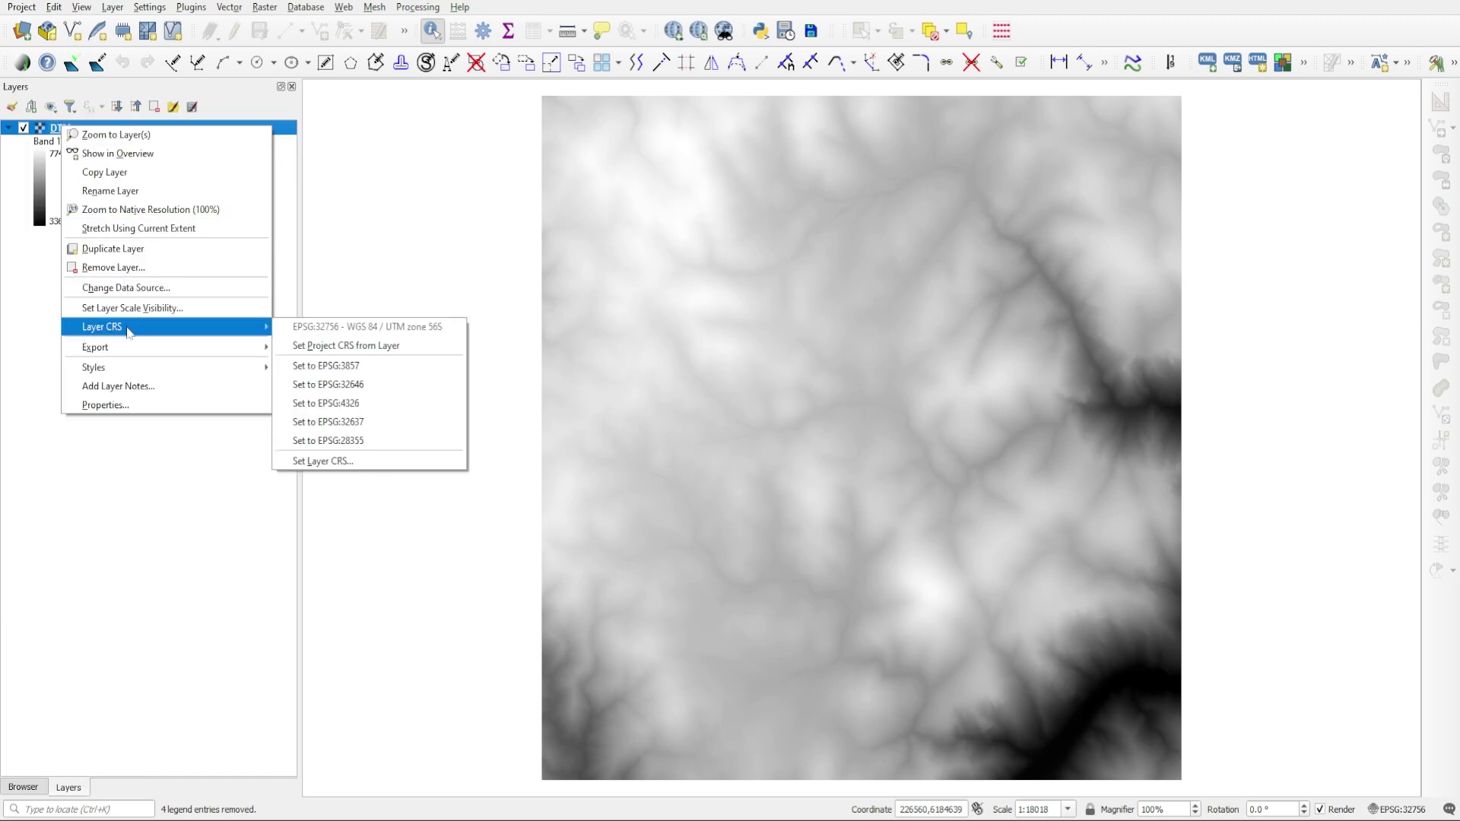
click(388, 349)
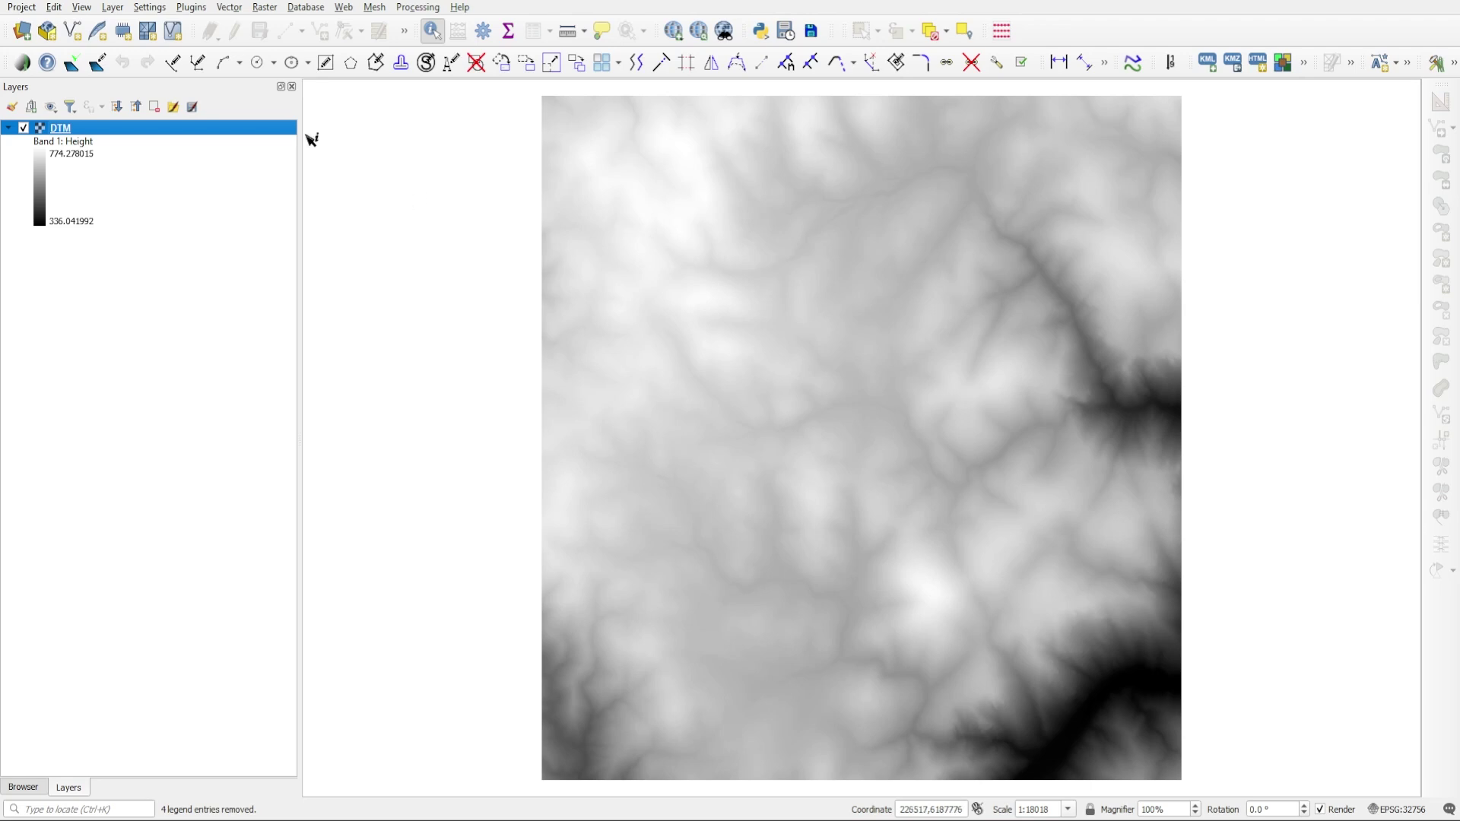
Create a new 3D map view and dock it below the main 2D map canvas
click(82, 8)
mouse_move(101, 49)
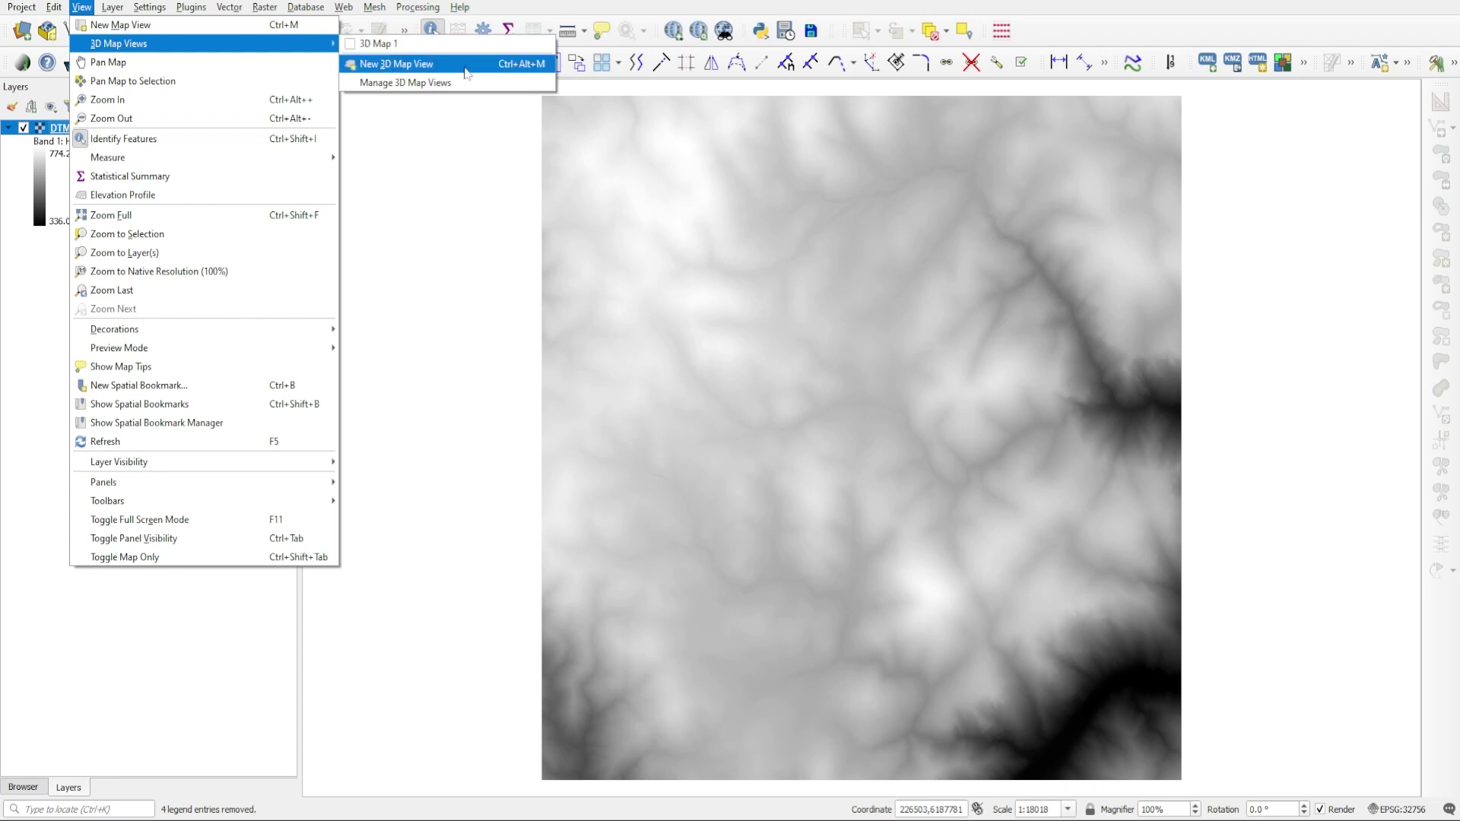
click(420, 72)
drag(1195, 390, 441, 228)
drag(566, 475, 1217, 683)
drag(742, 227, 654, 743)
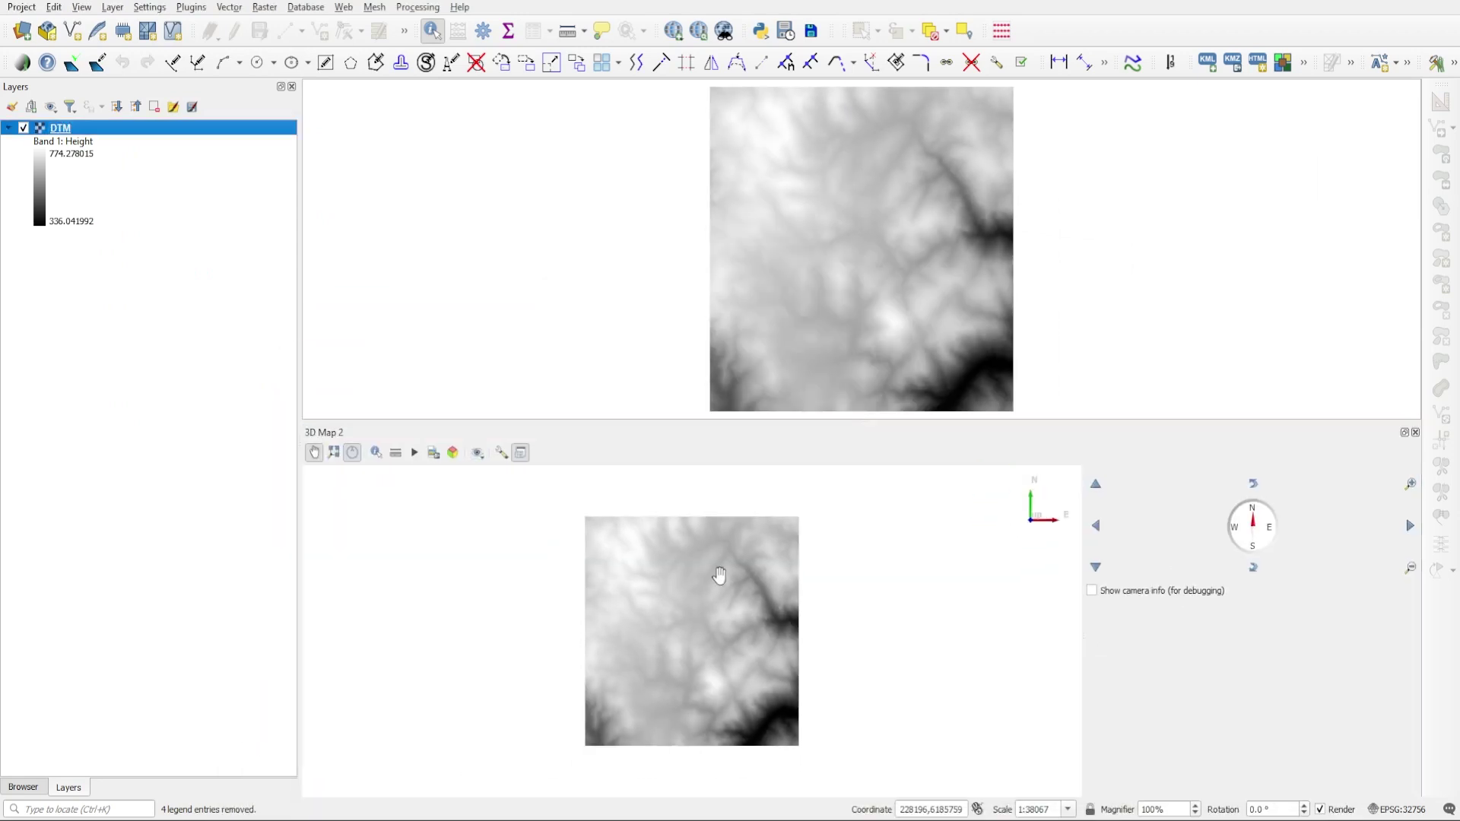
scroll(694, 642, up, 2)
scroll(696, 655, down, 1)
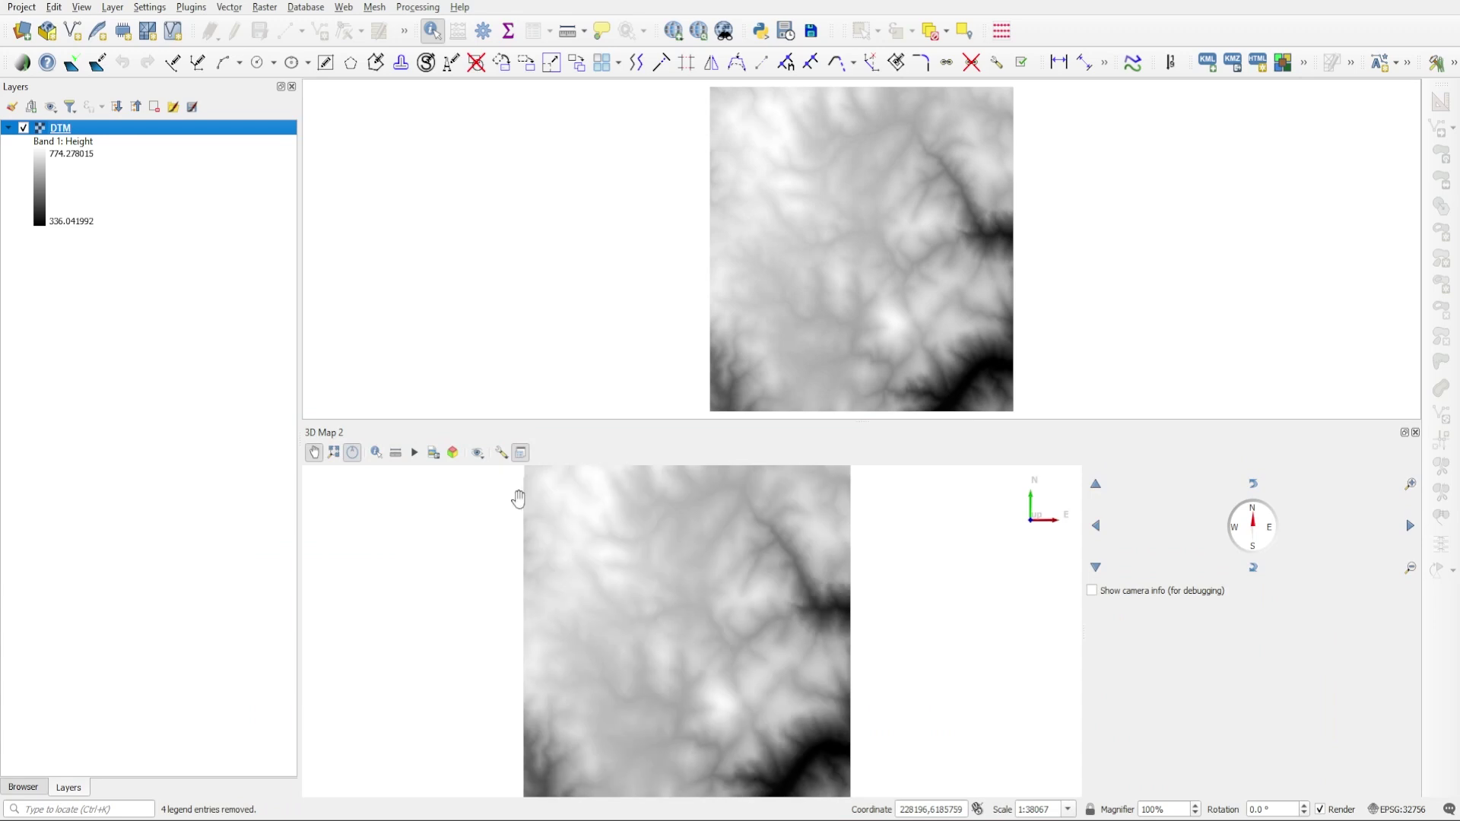
mouse_move(724, 711)
mouse_down()
mouse_move(724, 670)
mouse_move(716, 714)
mouse_up()
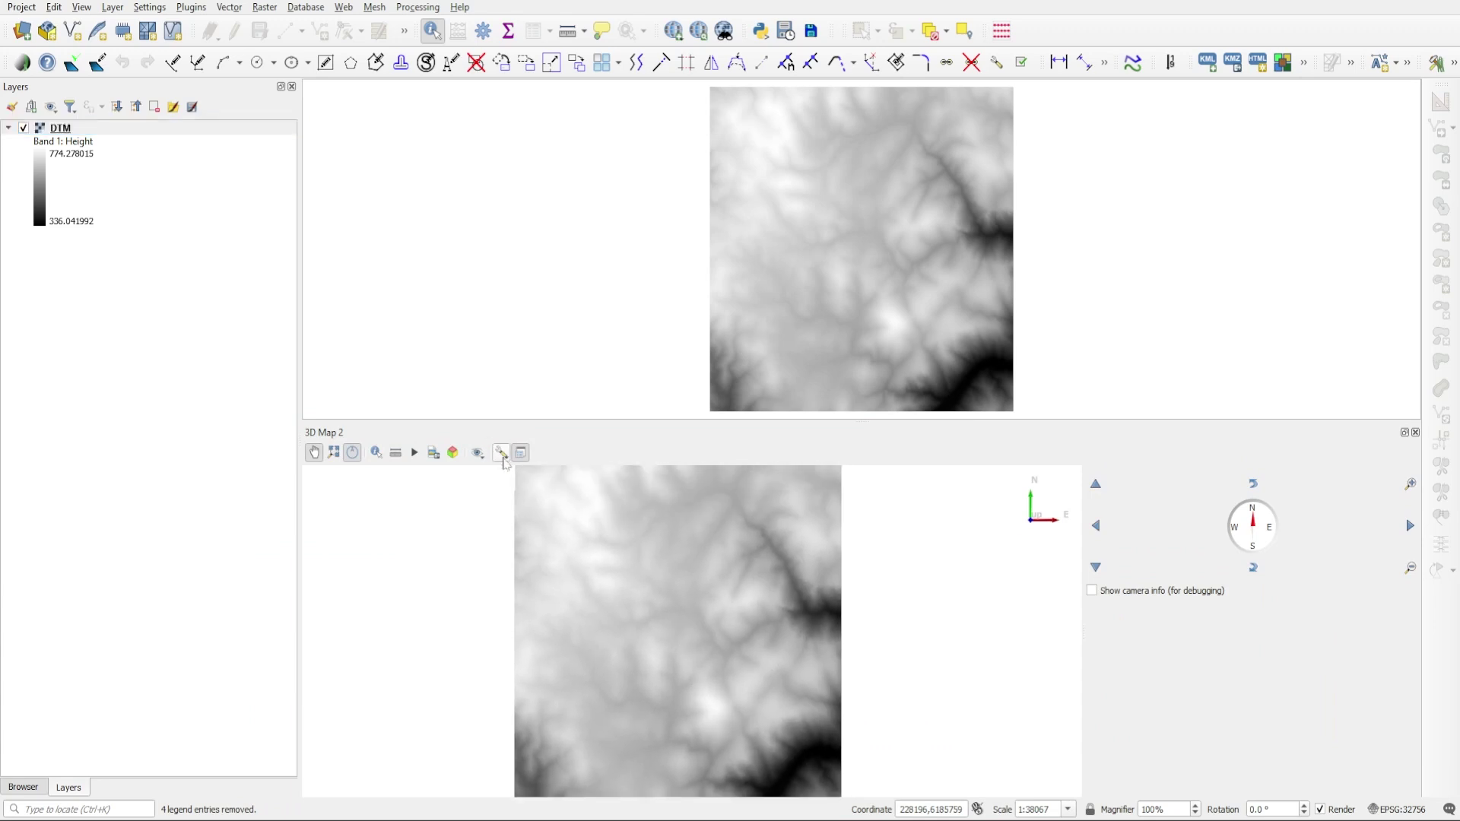
Configure the 3D map's terrain as DEM (Raster Layer) with DTM as the elevation layer
click(501, 453)
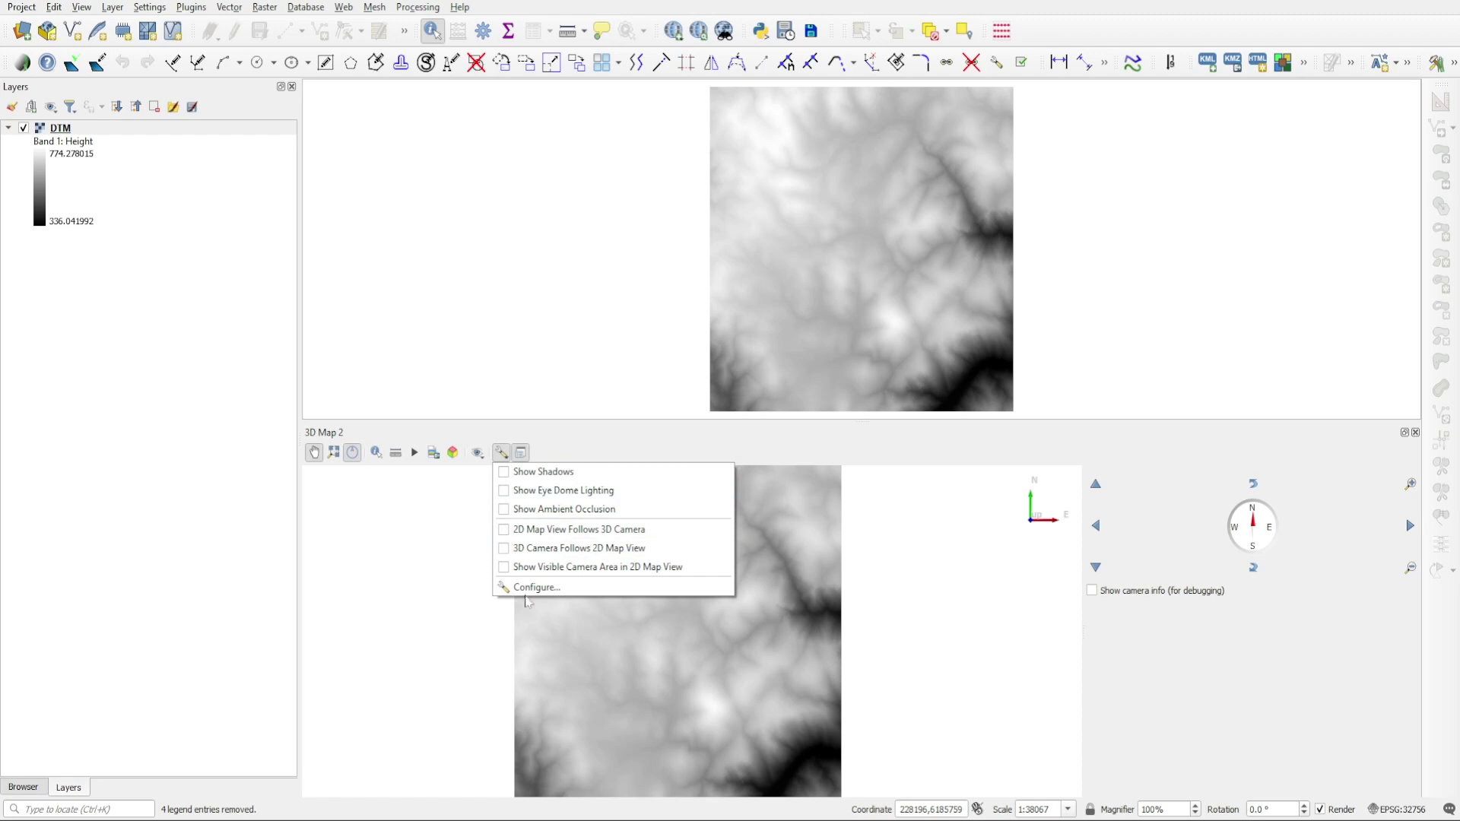
click(526, 588)
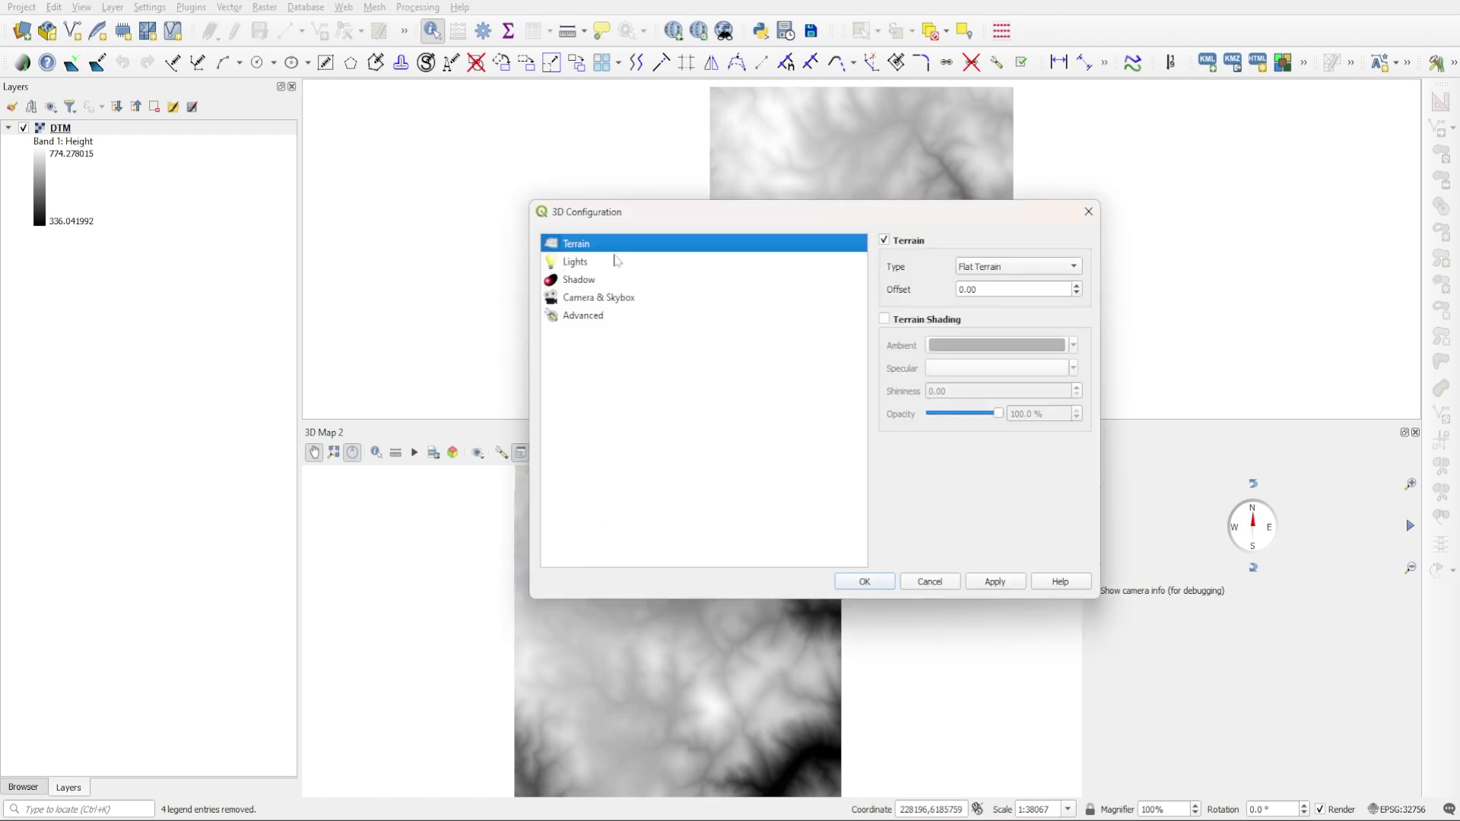
click(992, 267)
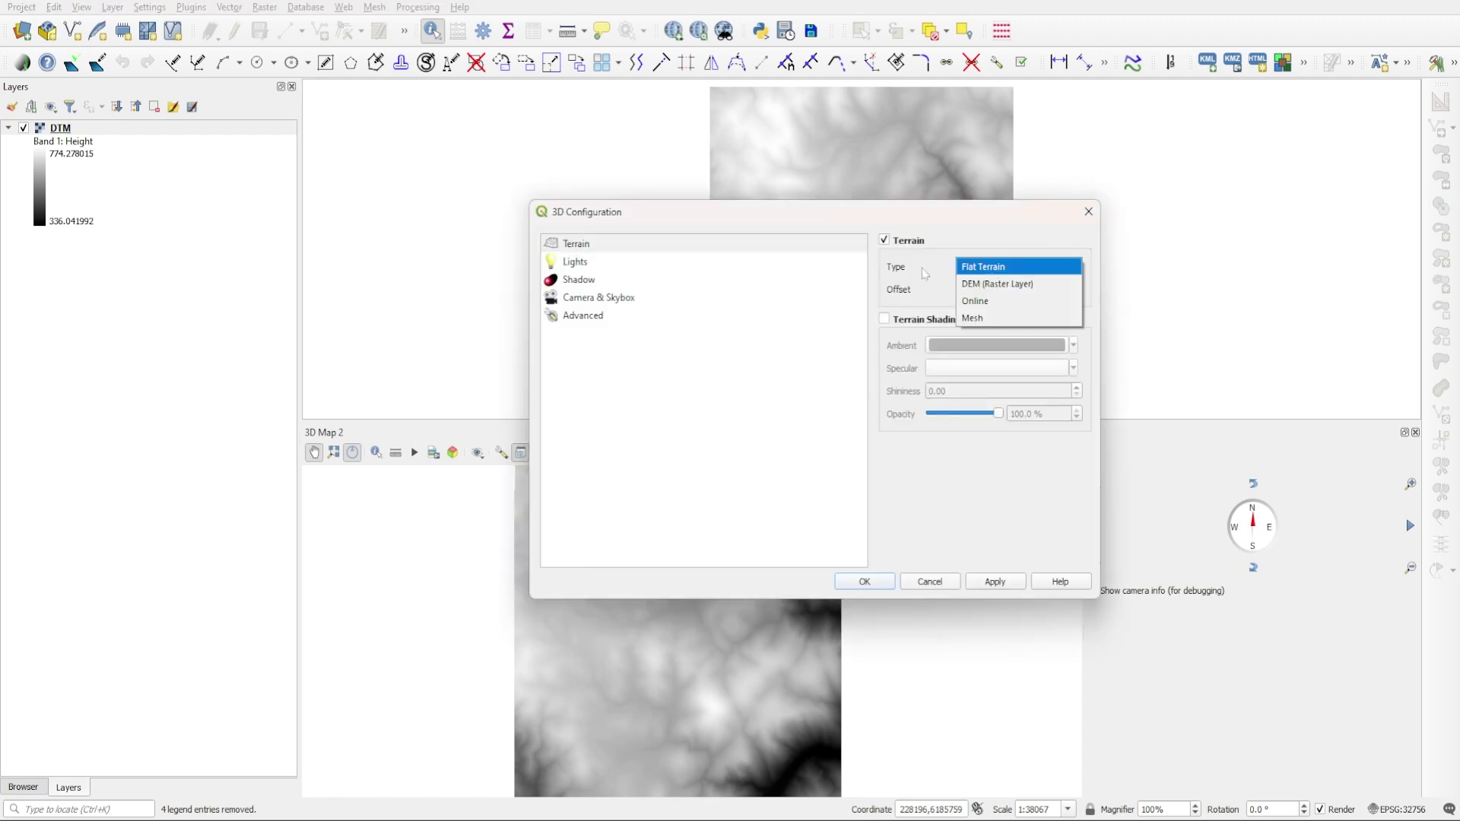
click(982, 293)
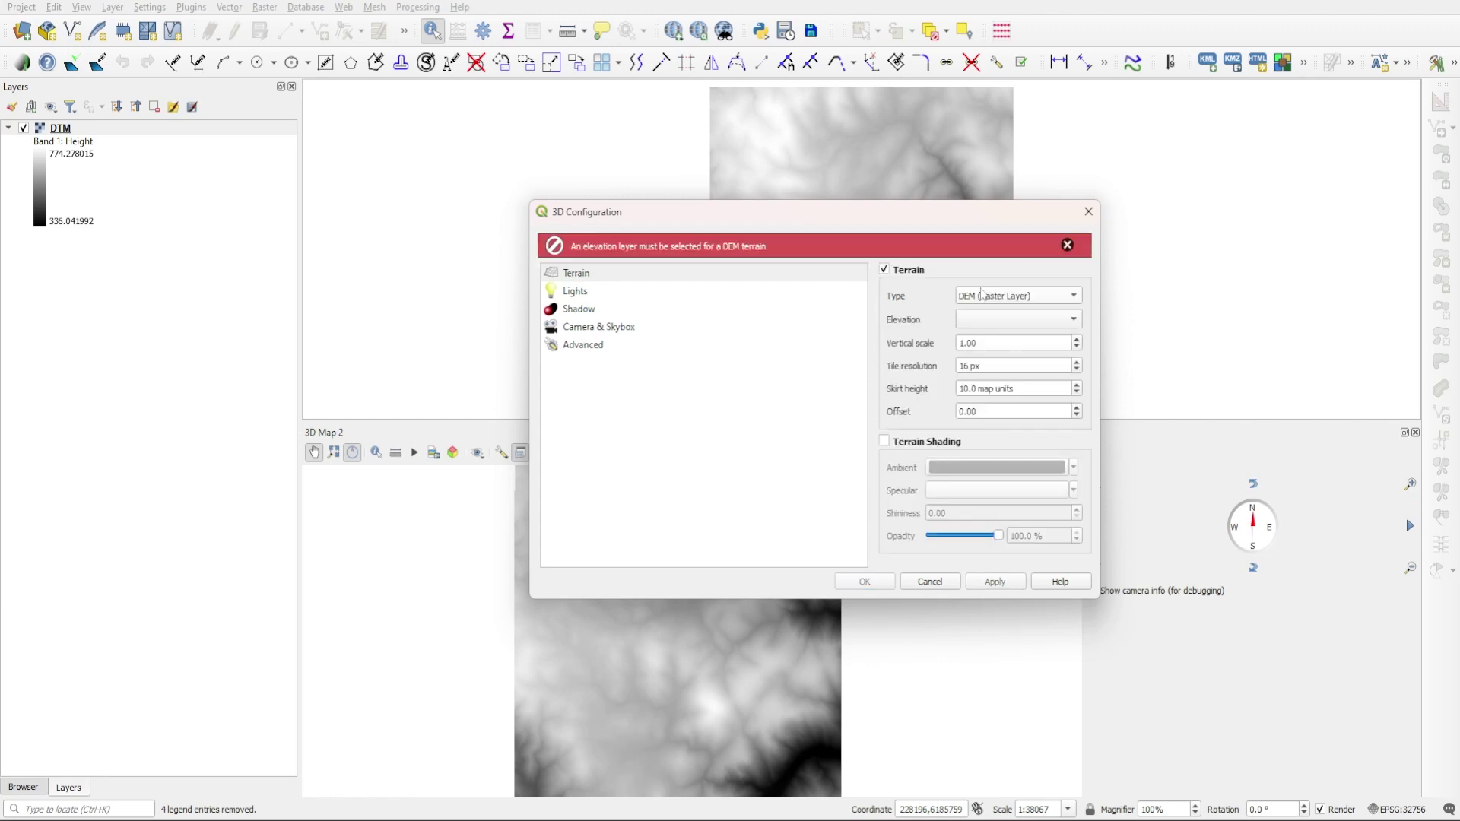
click(1004, 319)
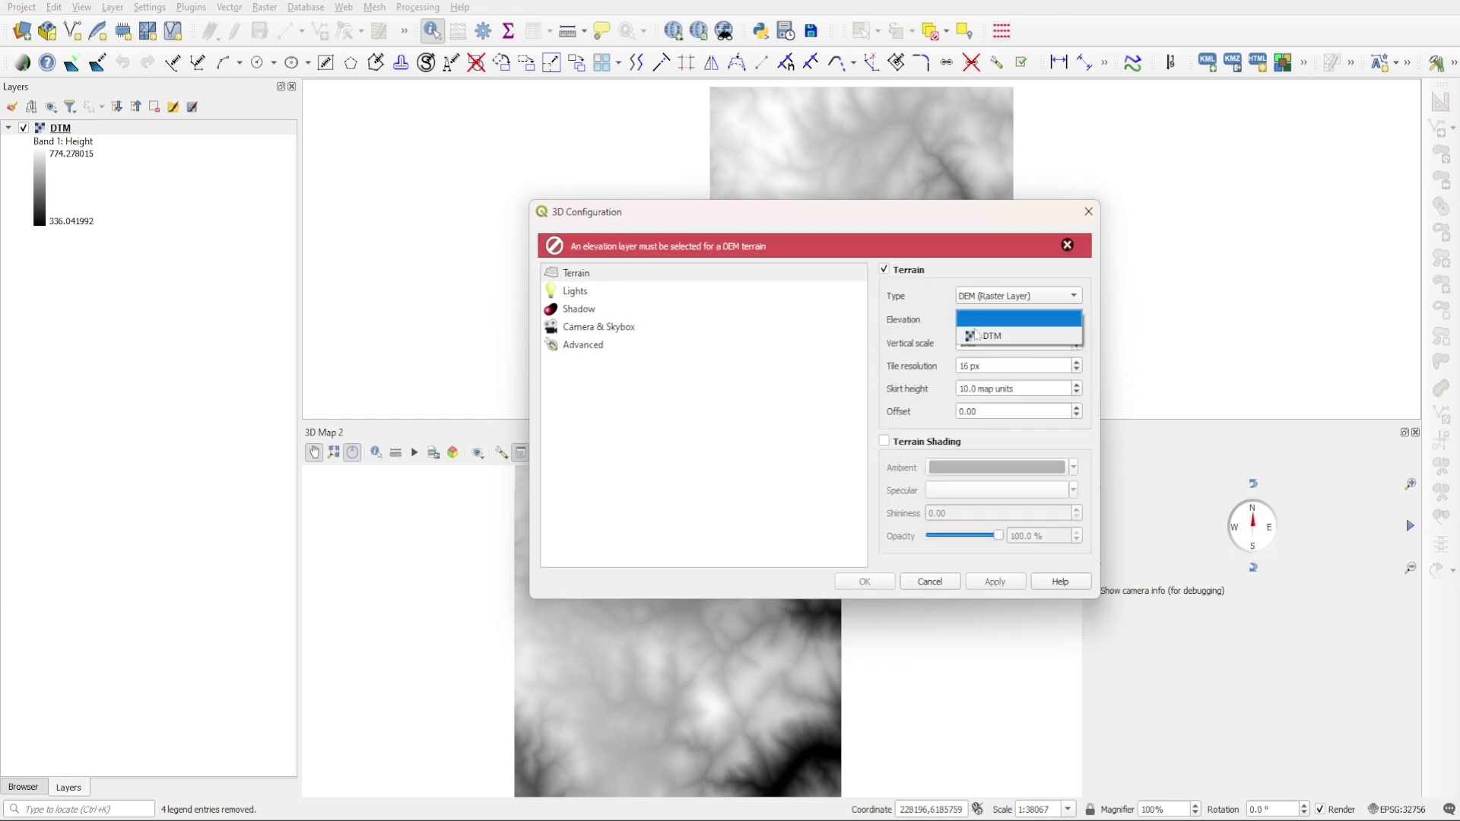
click(997, 339)
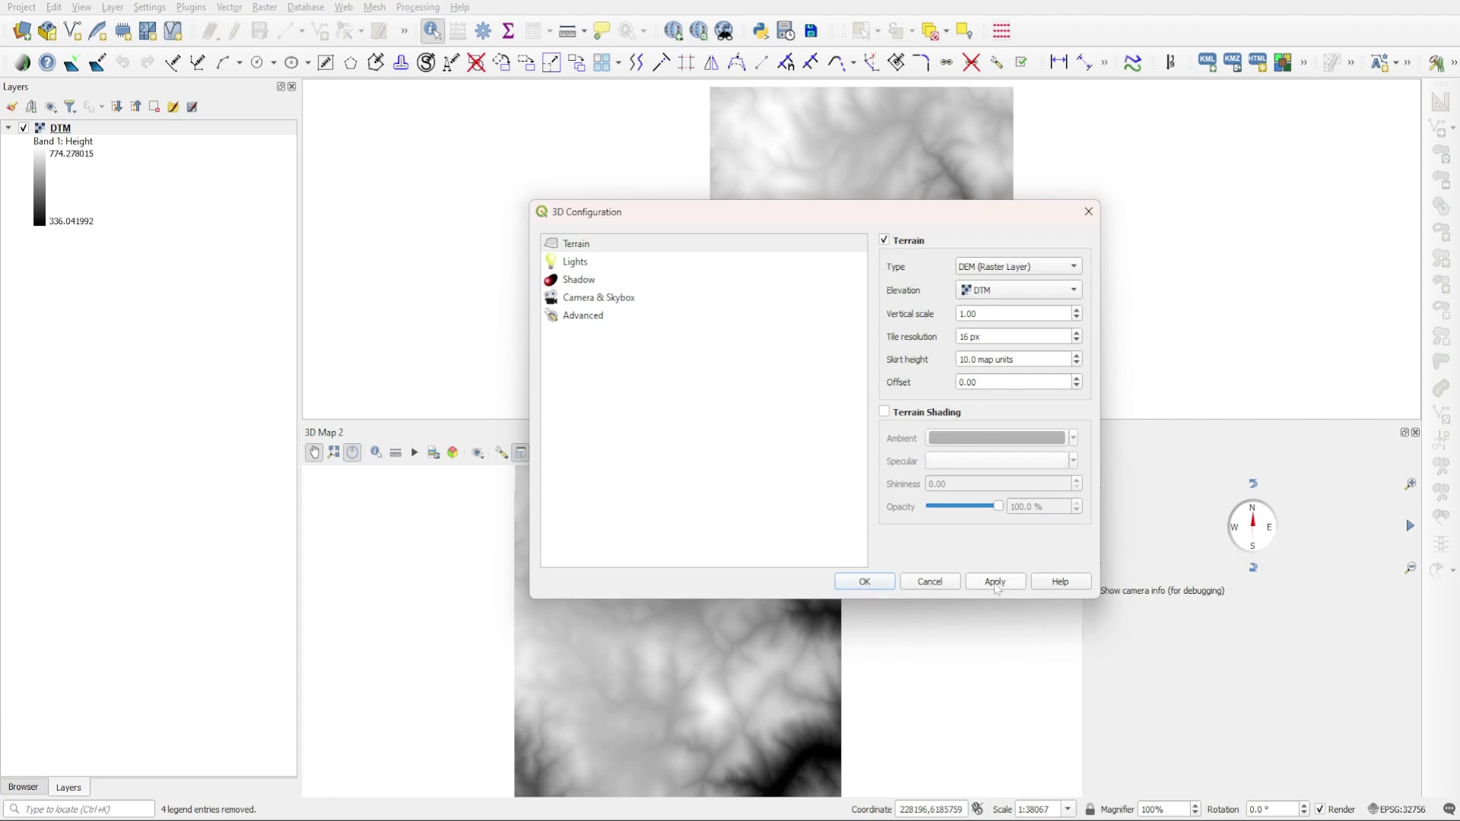
click(994, 582)
click(865, 582)
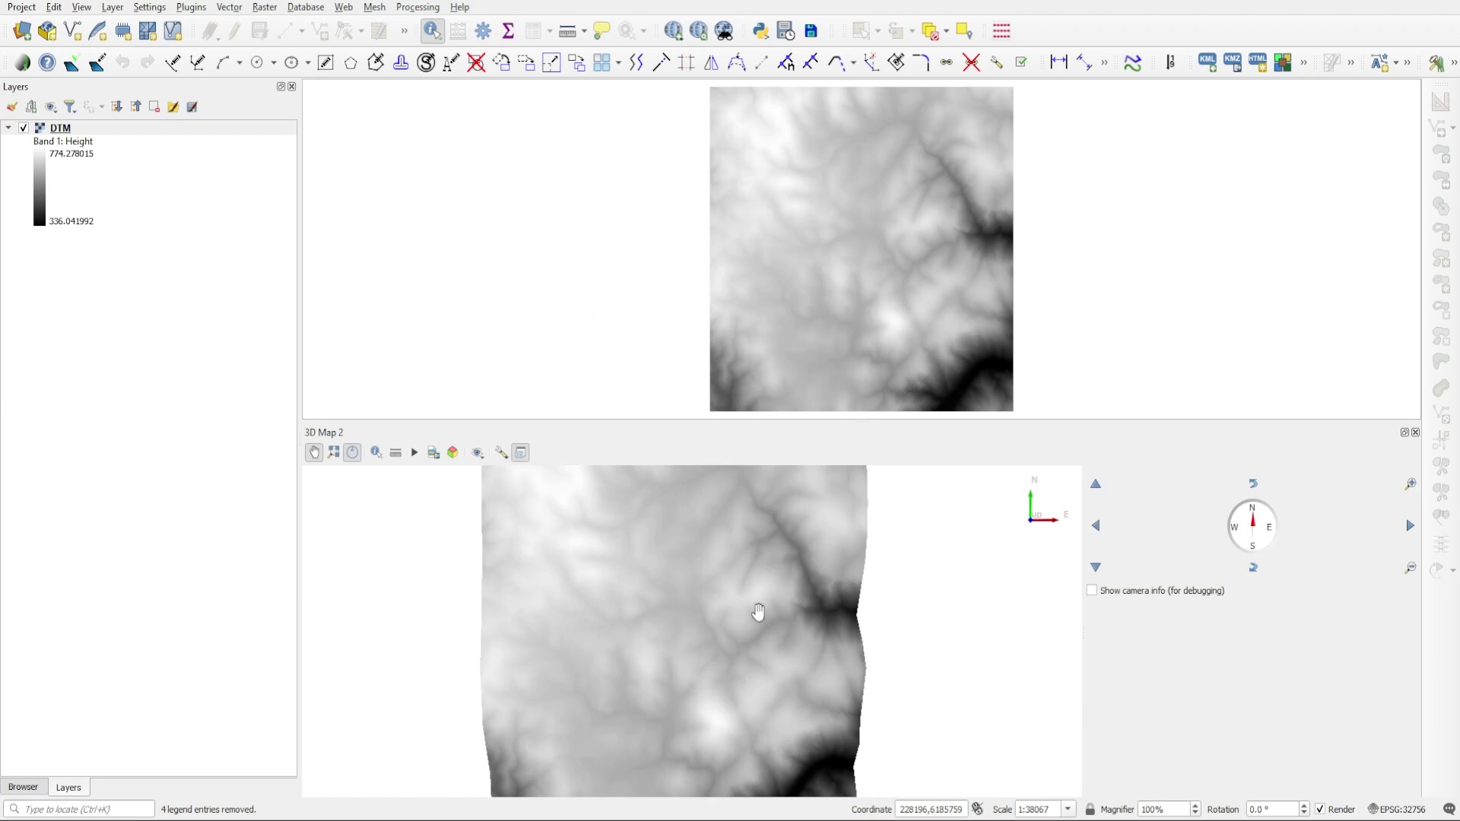
Examine the relief of the DTM terrain in the 3D map from a tilted, closer viewpoint
scroll(758, 611, down, 3)
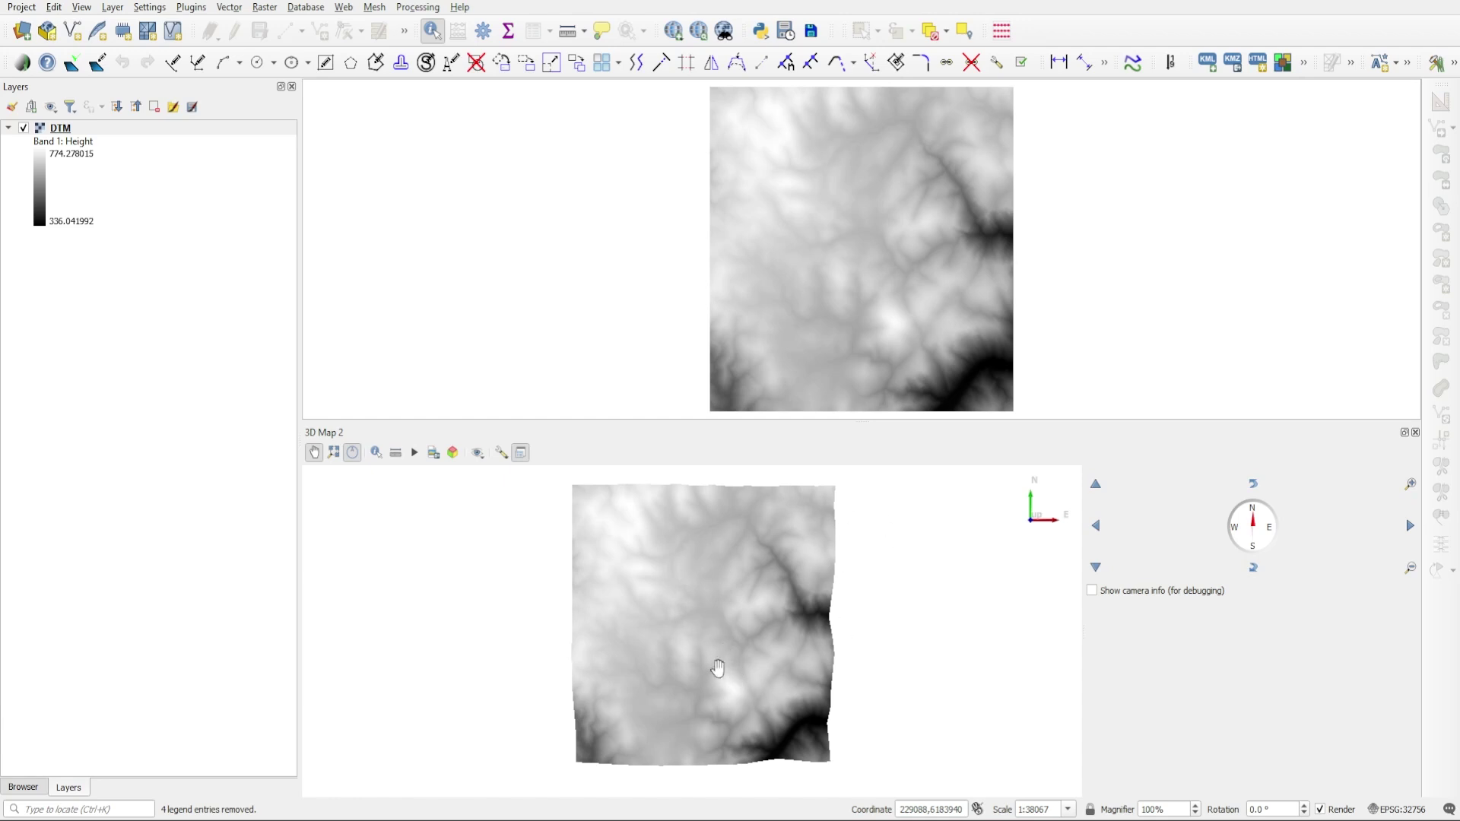
middle_drag(718, 668, 730, 798)
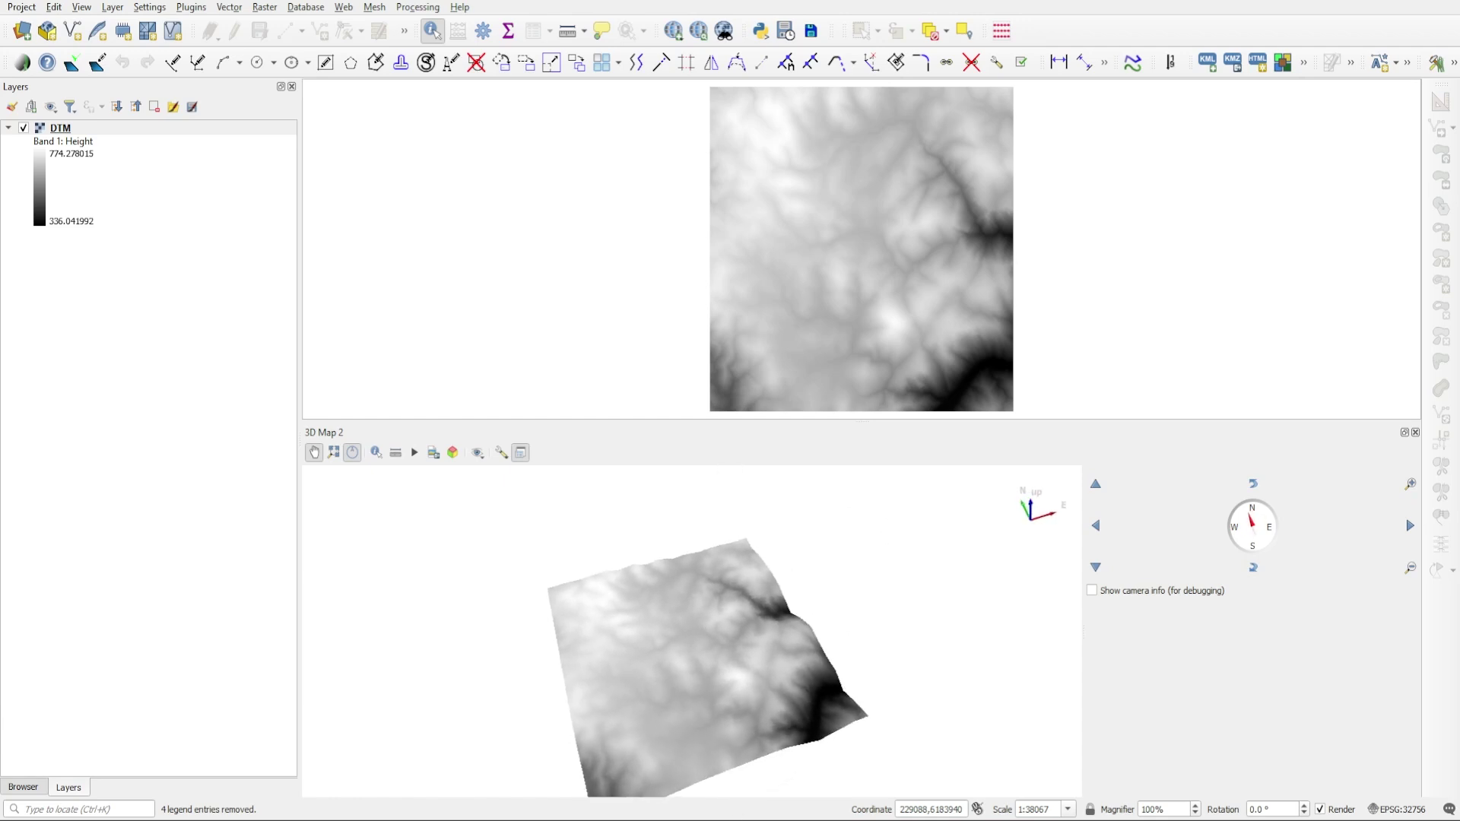
middle_drag(697, 606, 596, 611)
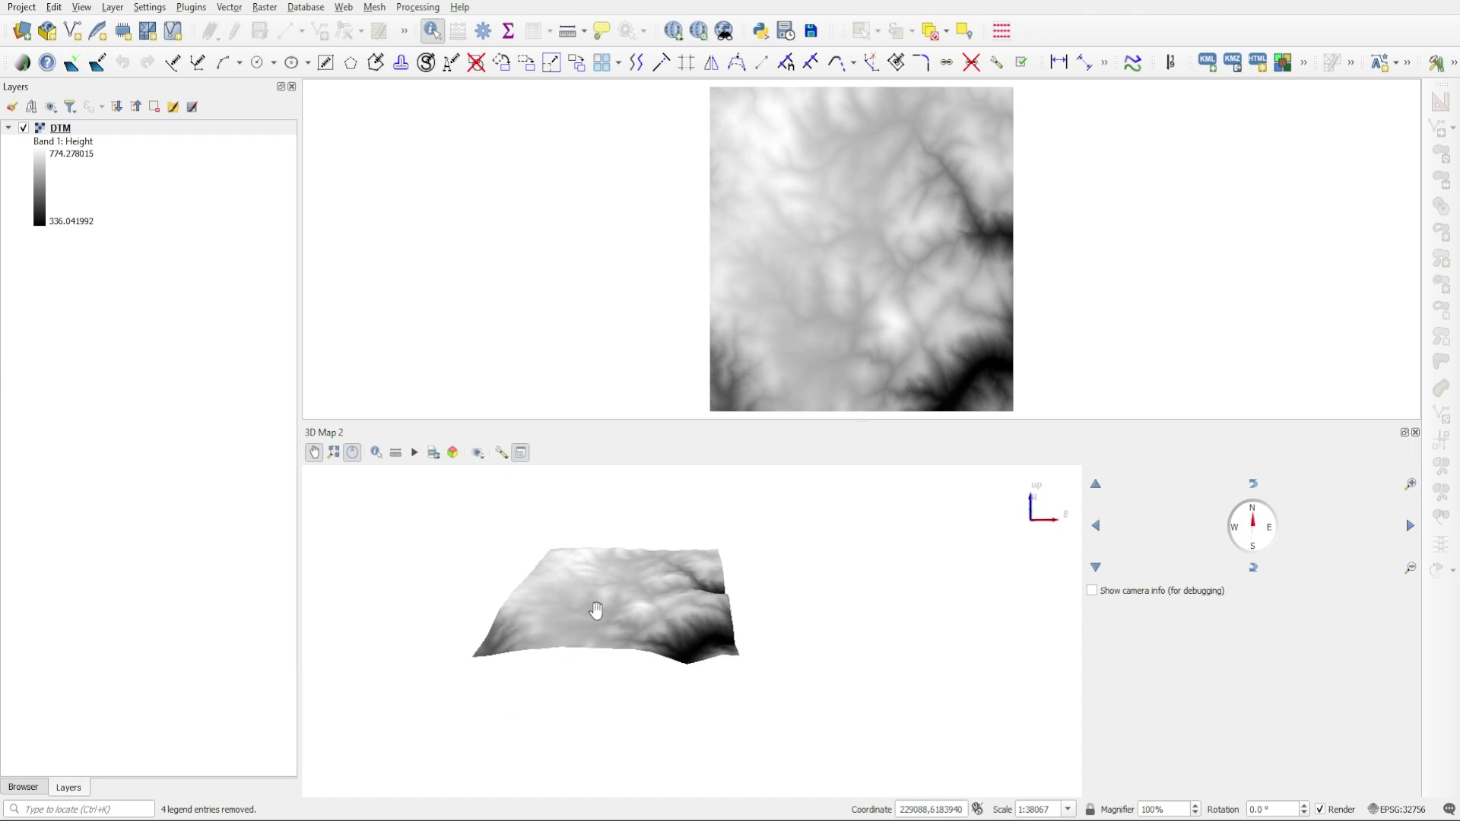
scroll(596, 611, up, 5)
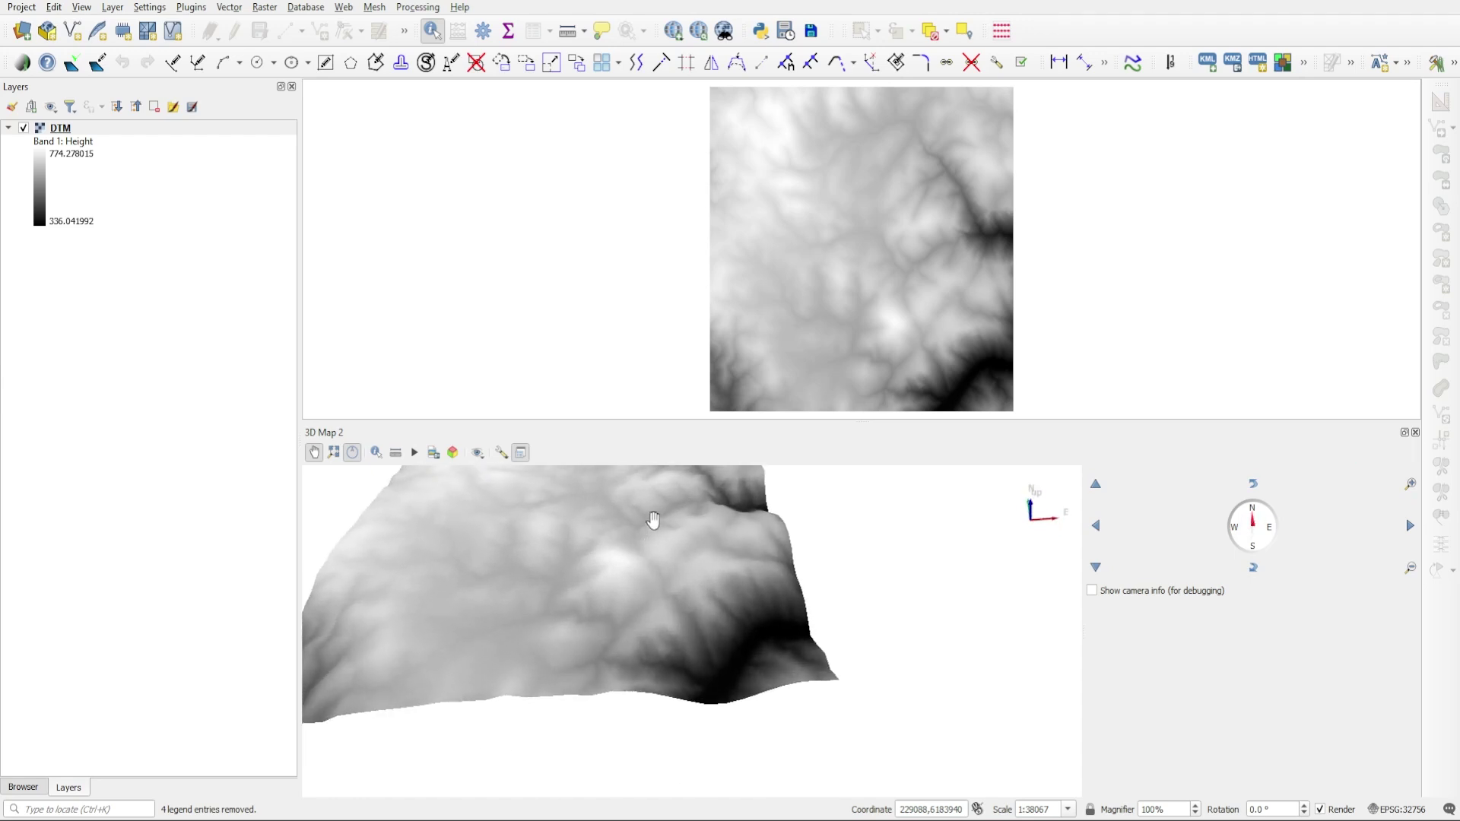
drag(632, 531, 632, 581)
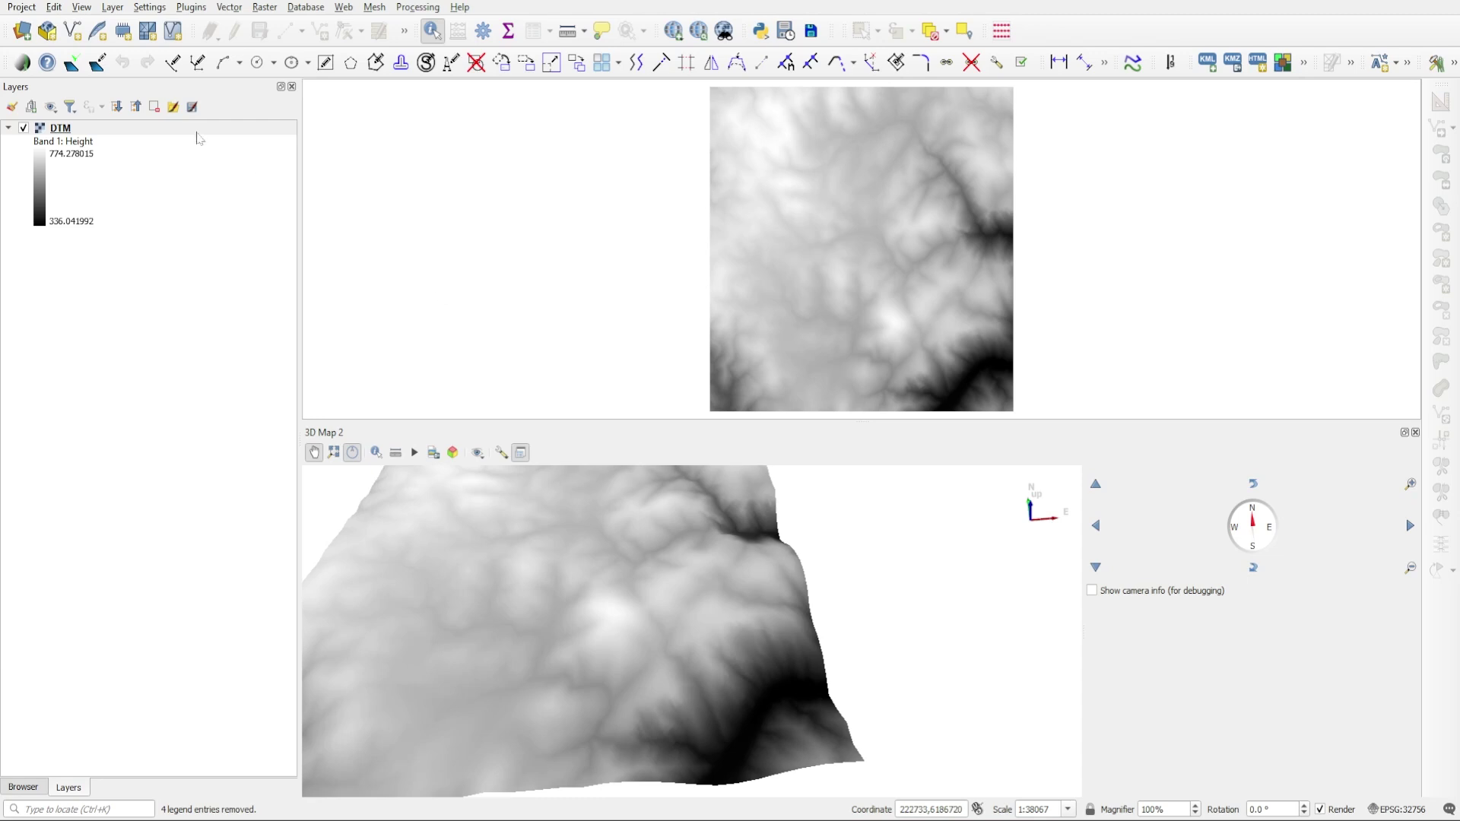
Create a new LineString shapefile layer named Line in the project CRS EPSG:32756 - WGS 84 / UTM zone 56S
click(174, 131)
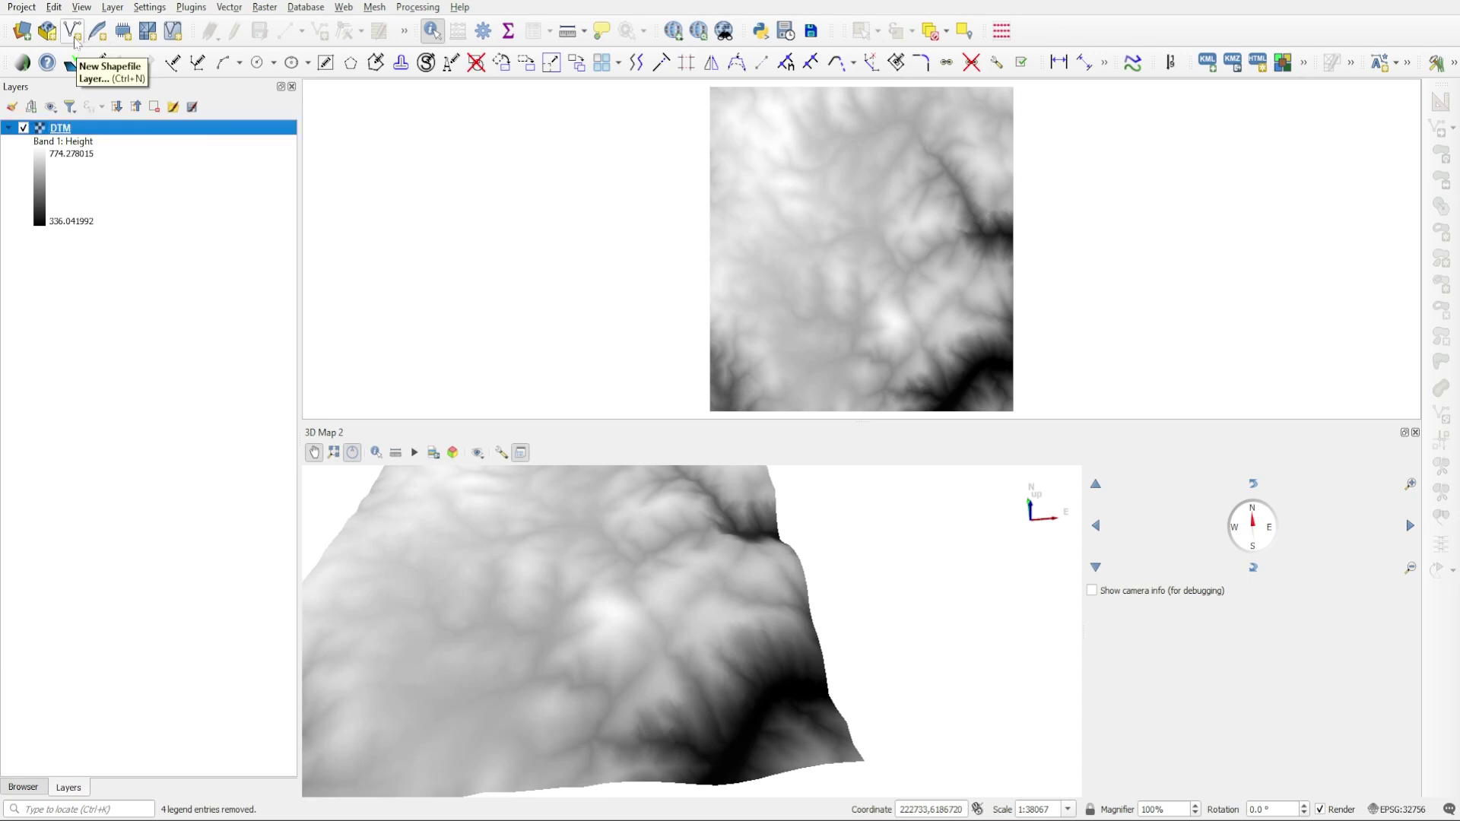
click(73, 32)
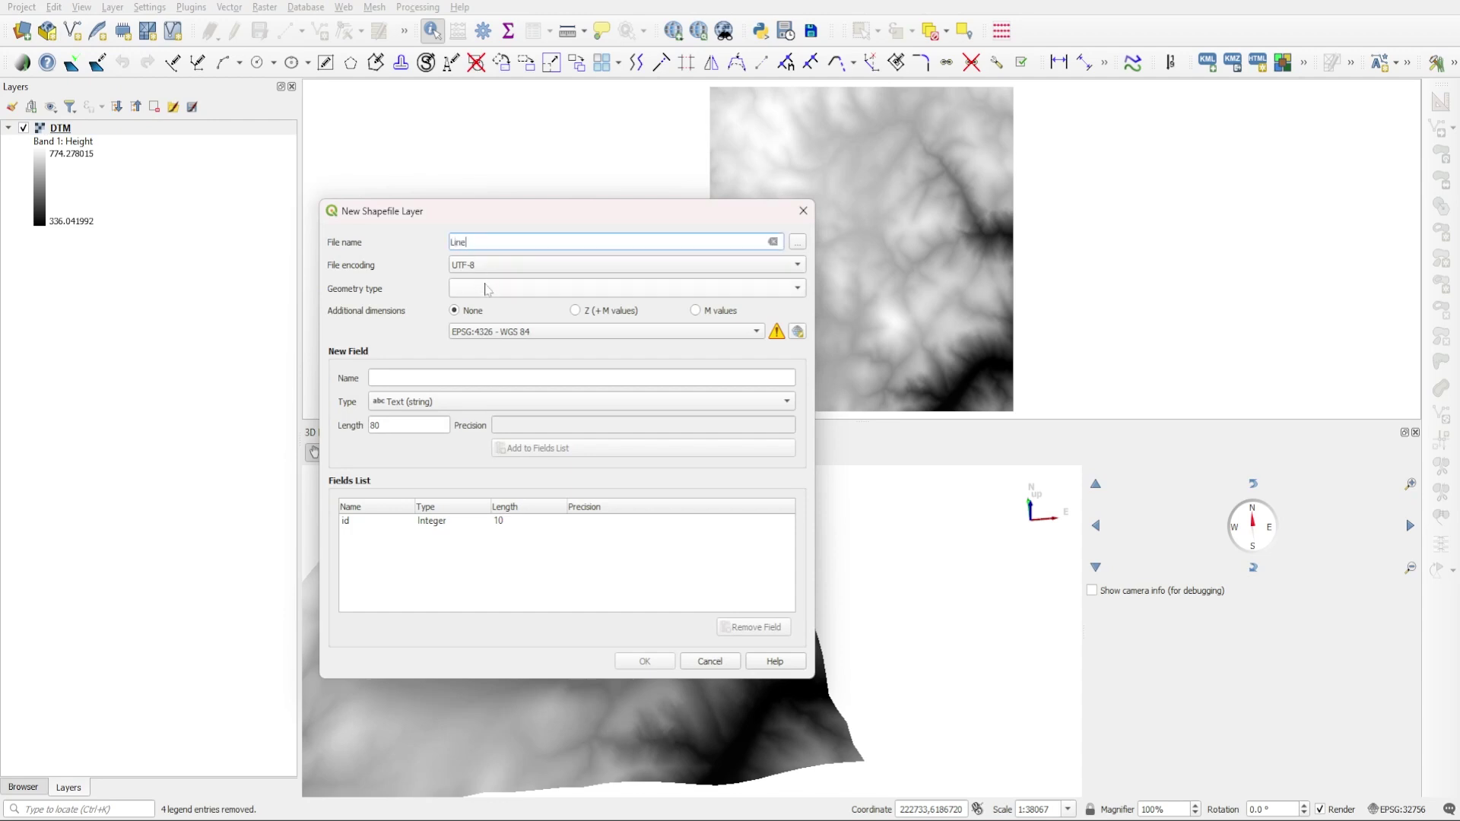
click(487, 290)
click(504, 341)
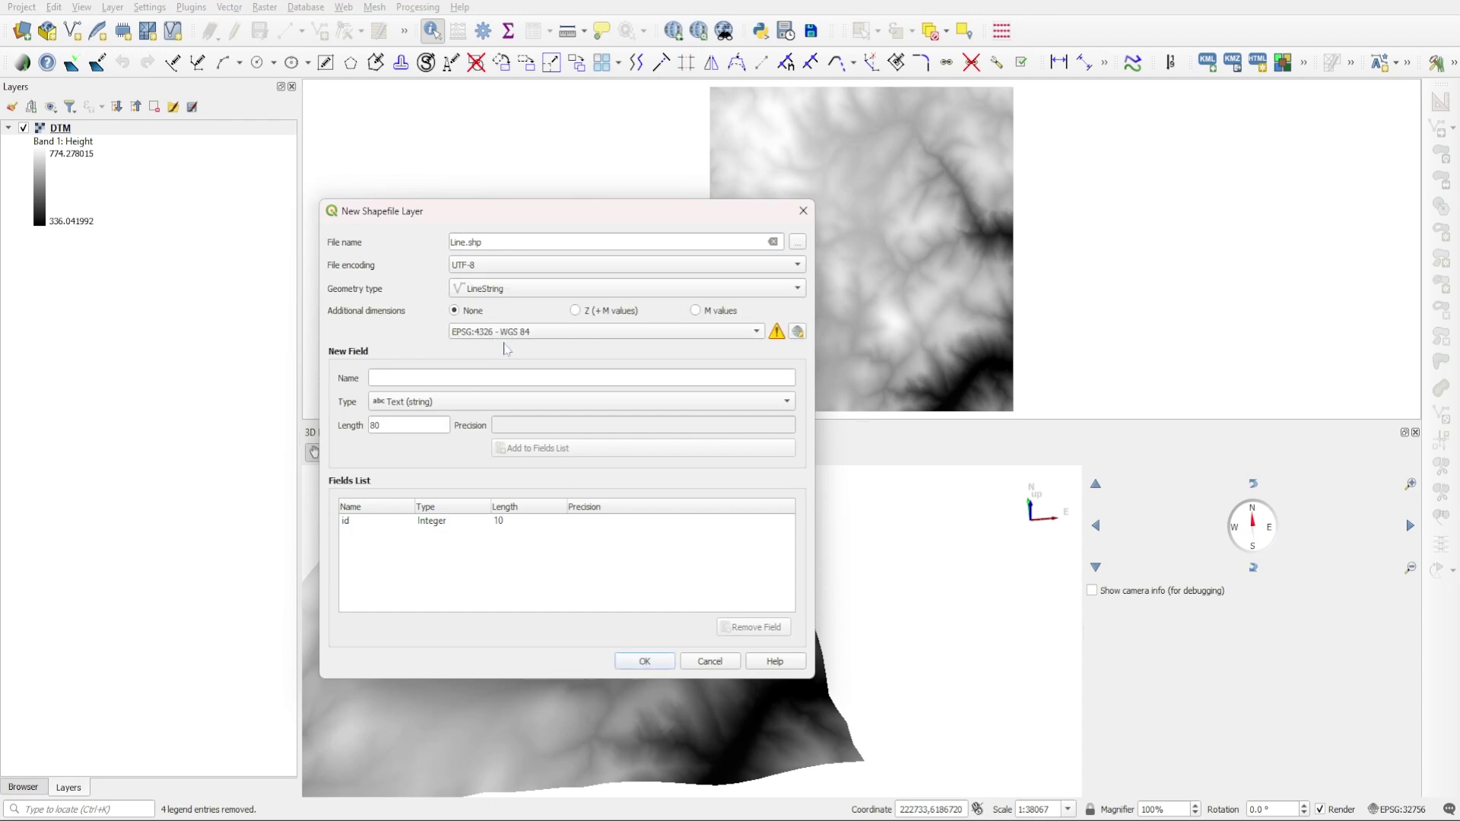
click(488, 334)
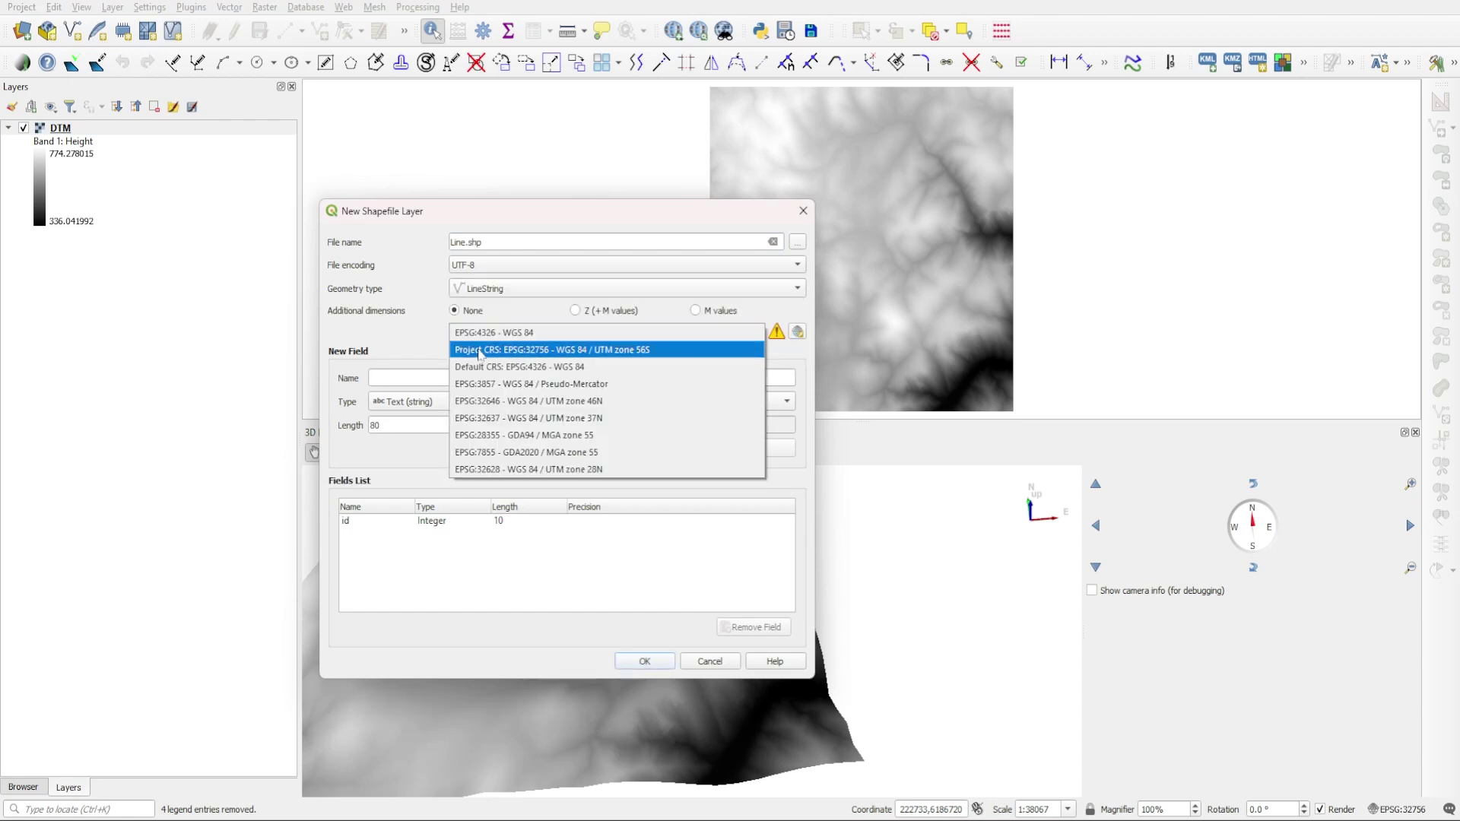
click(494, 351)
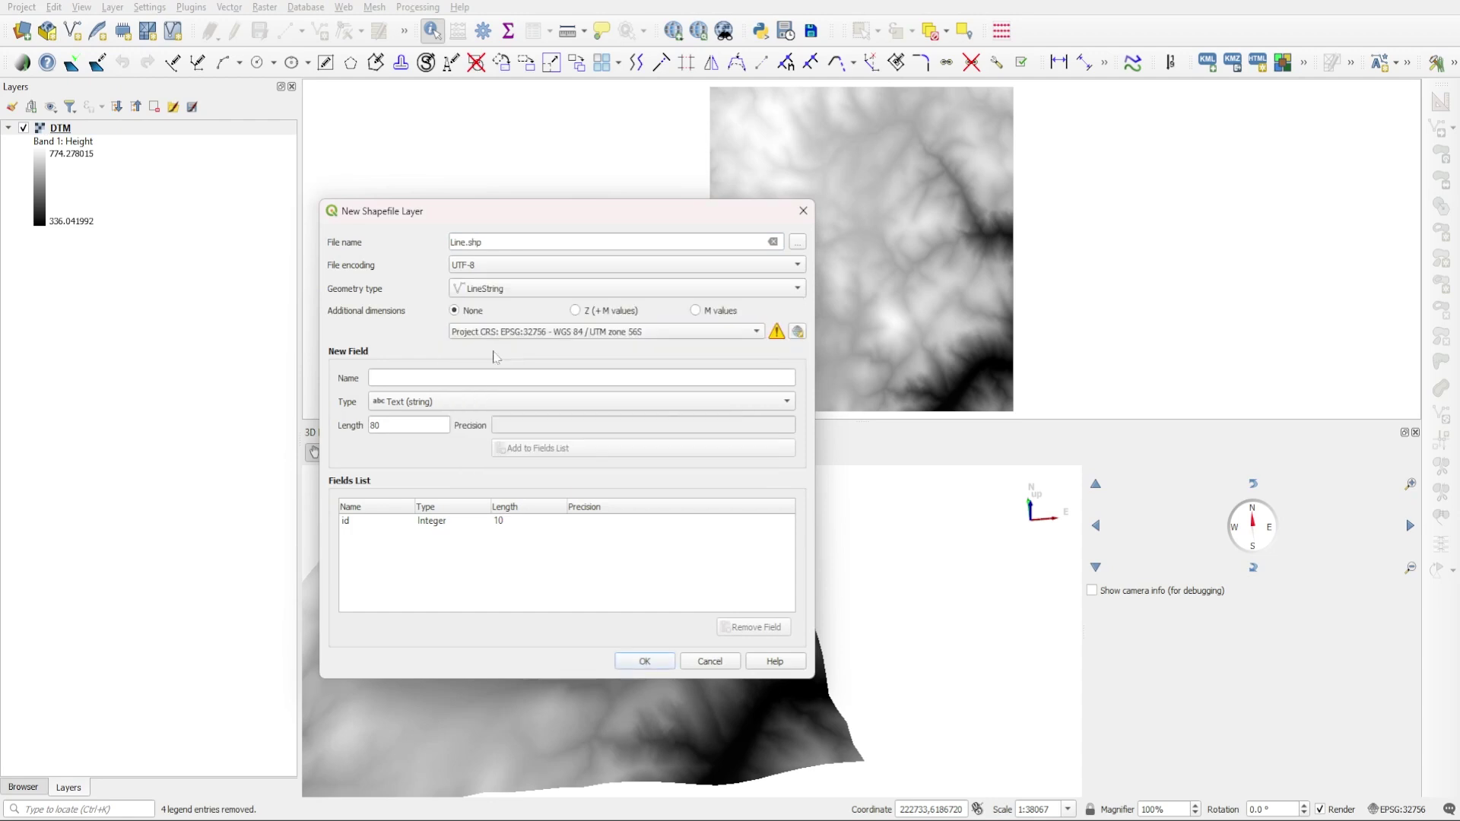
click(653, 669)
click(134, 266)
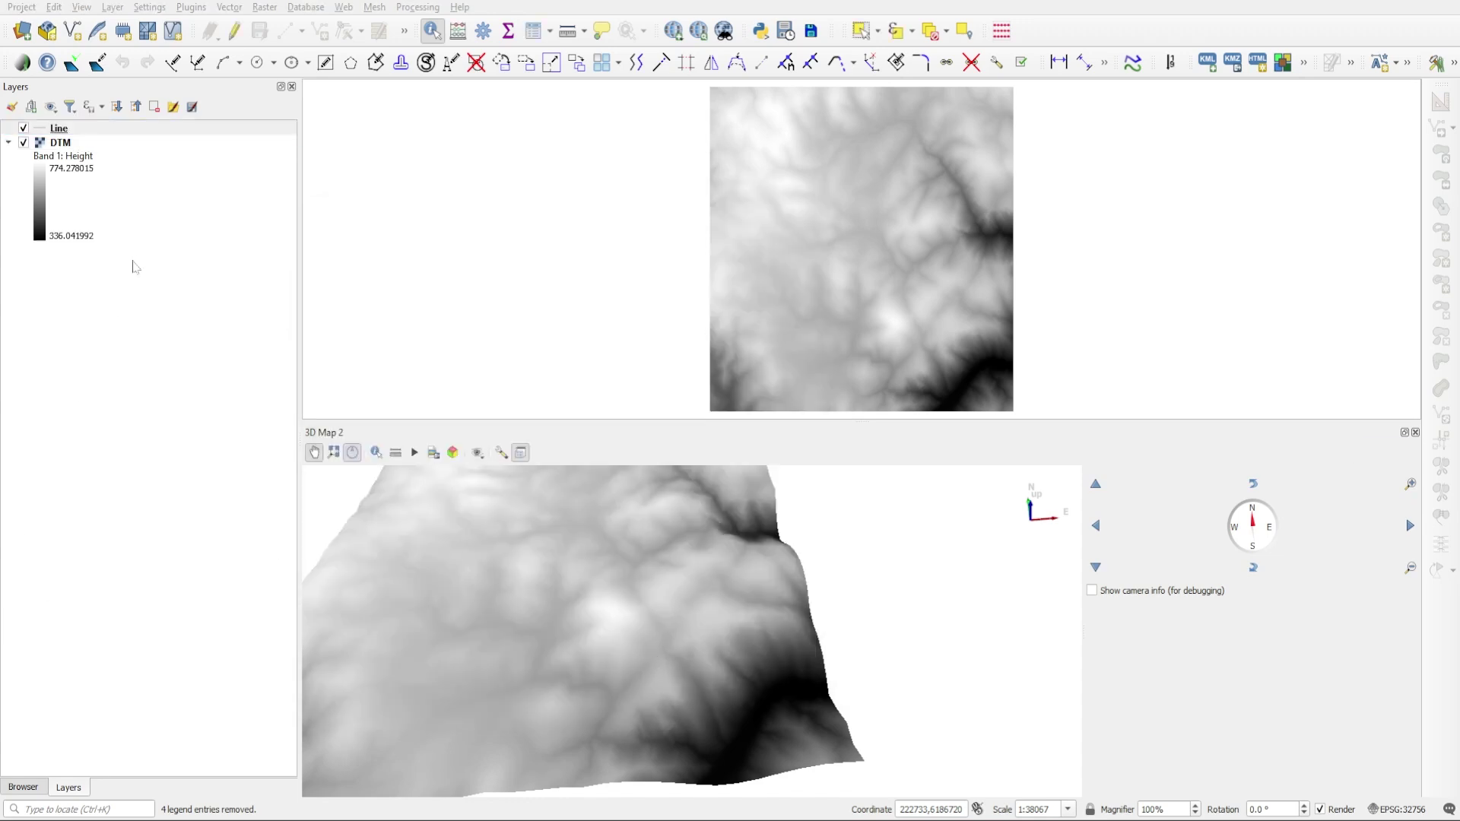
Start editing the Line layer and draw a straight line from the DTM's southeast corner northwest towards the bright peak, leaving its id empty
click(67, 130)
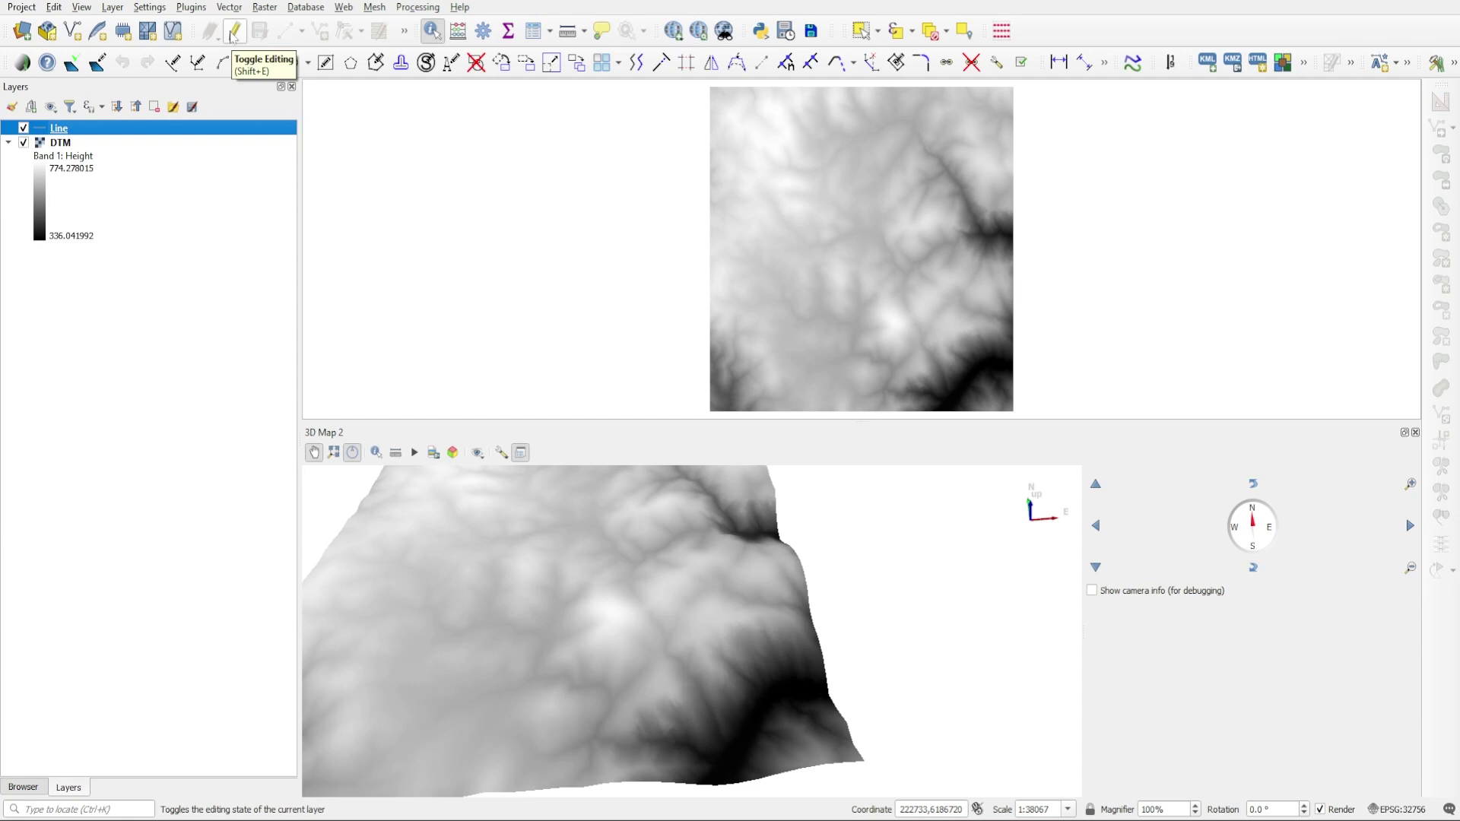
click(235, 33)
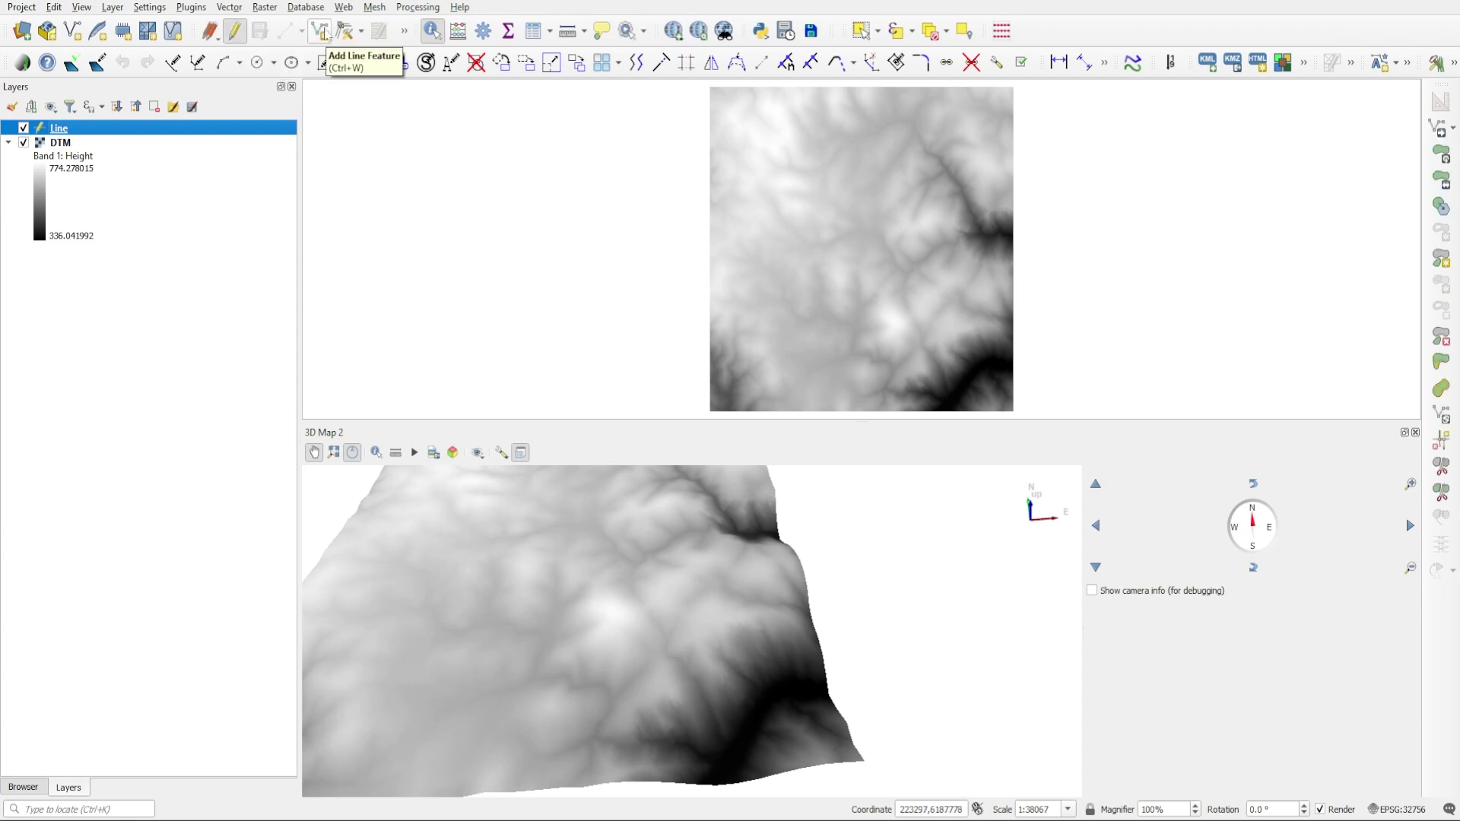
click(320, 32)
scroll(1004, 410, up, 2)
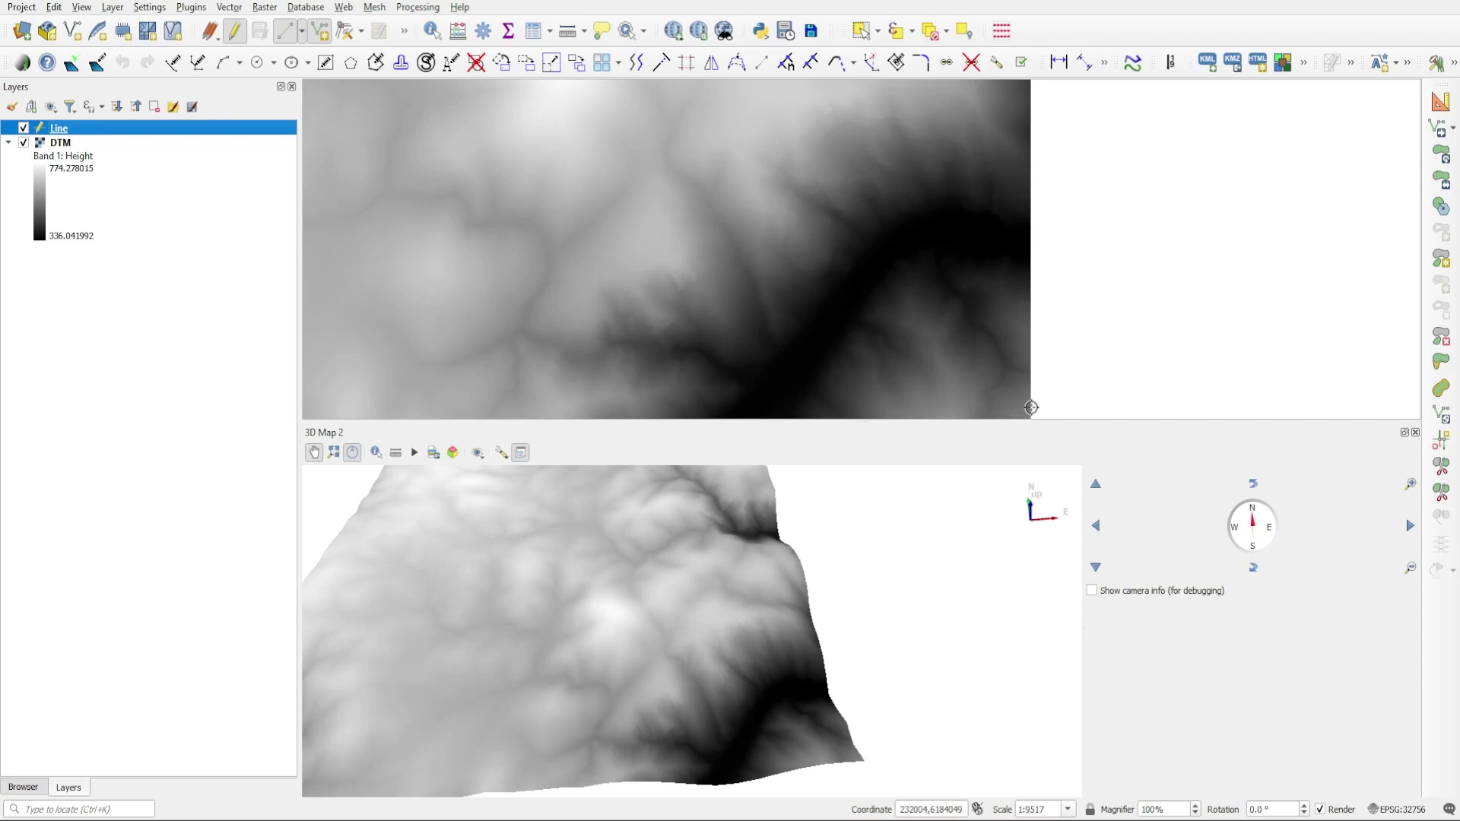
scroll(1031, 407, down, 1)
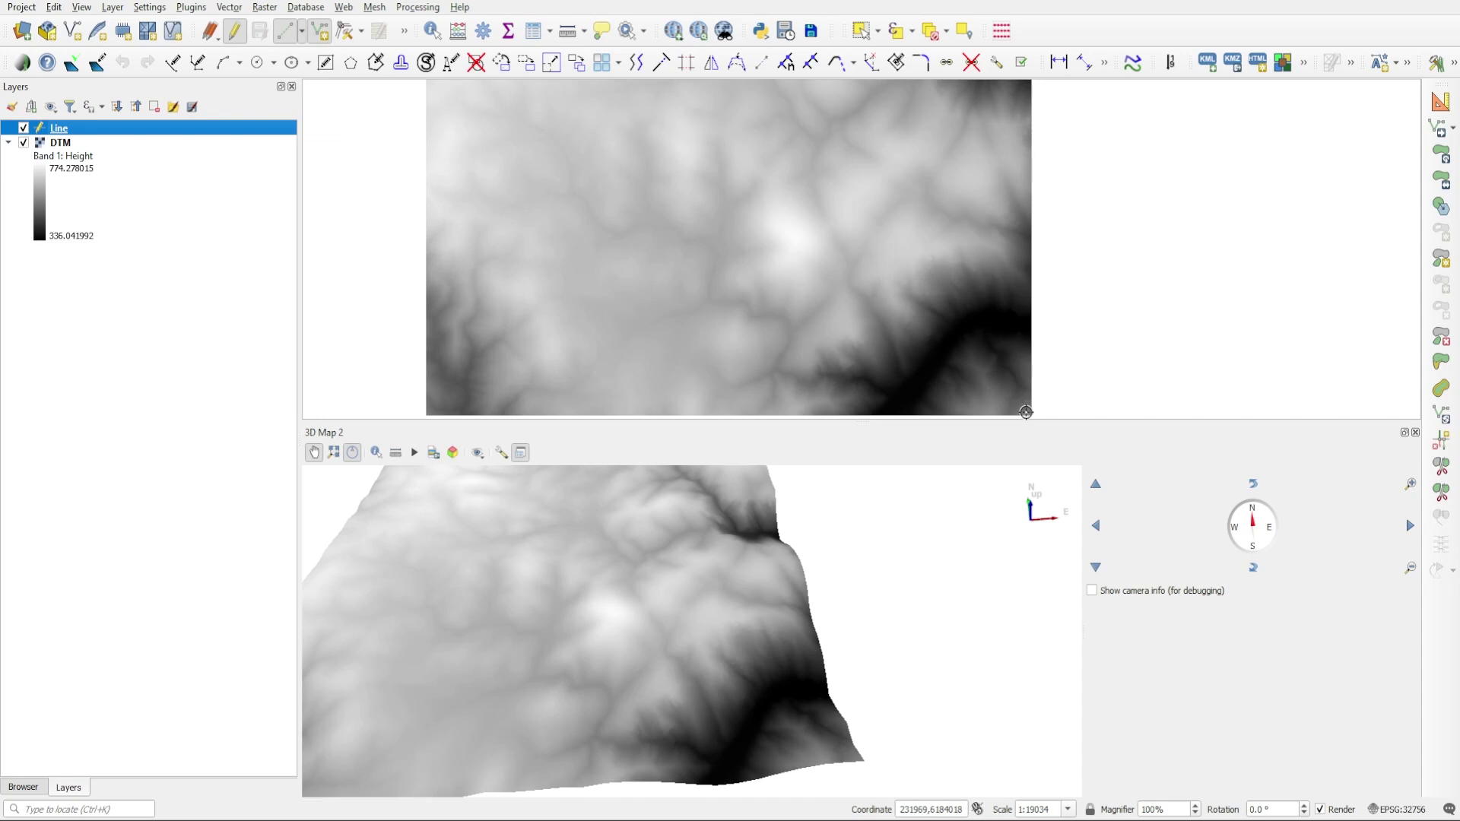
click(1028, 411)
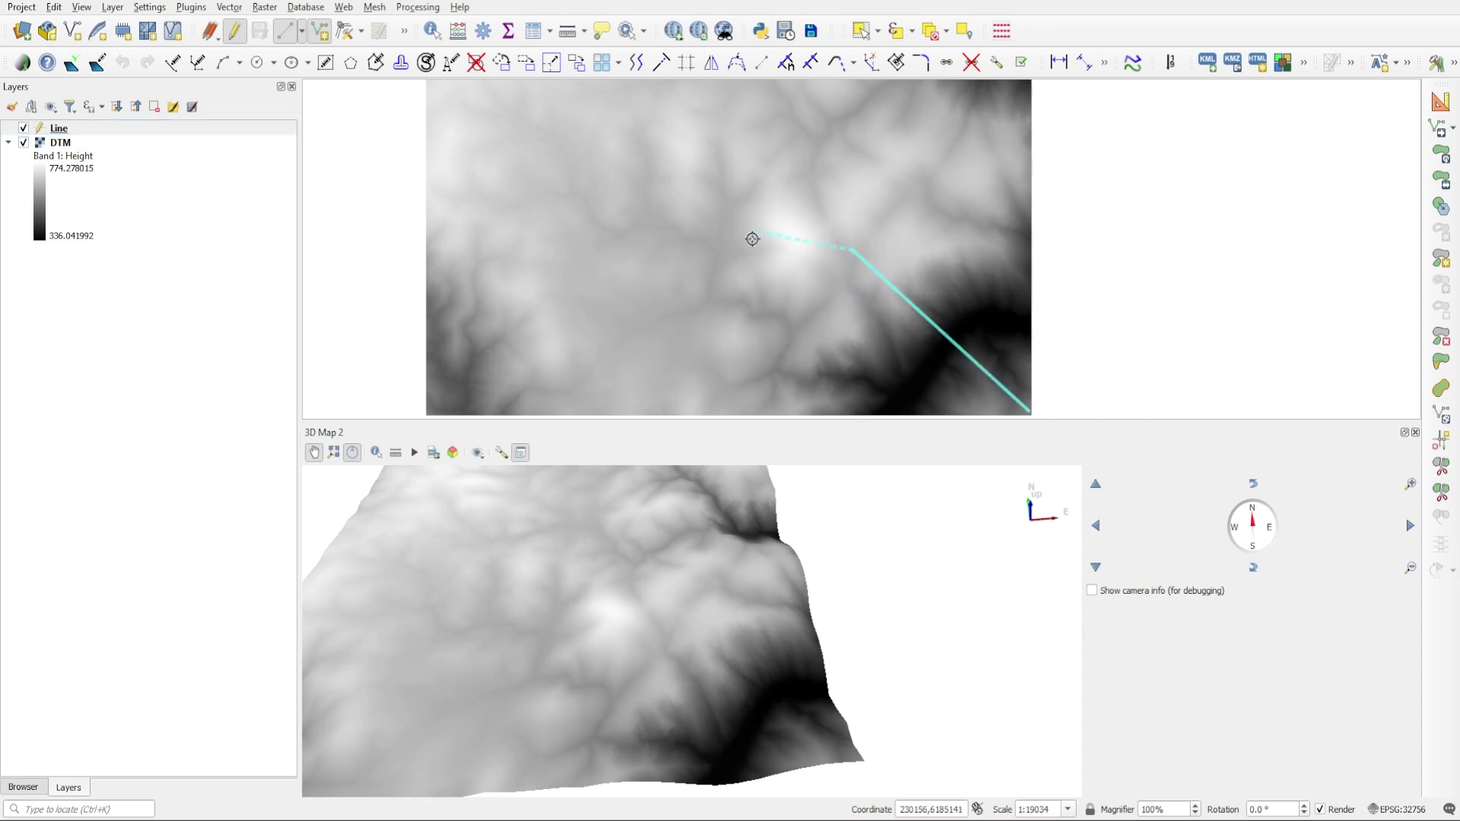
right_click(772, 235)
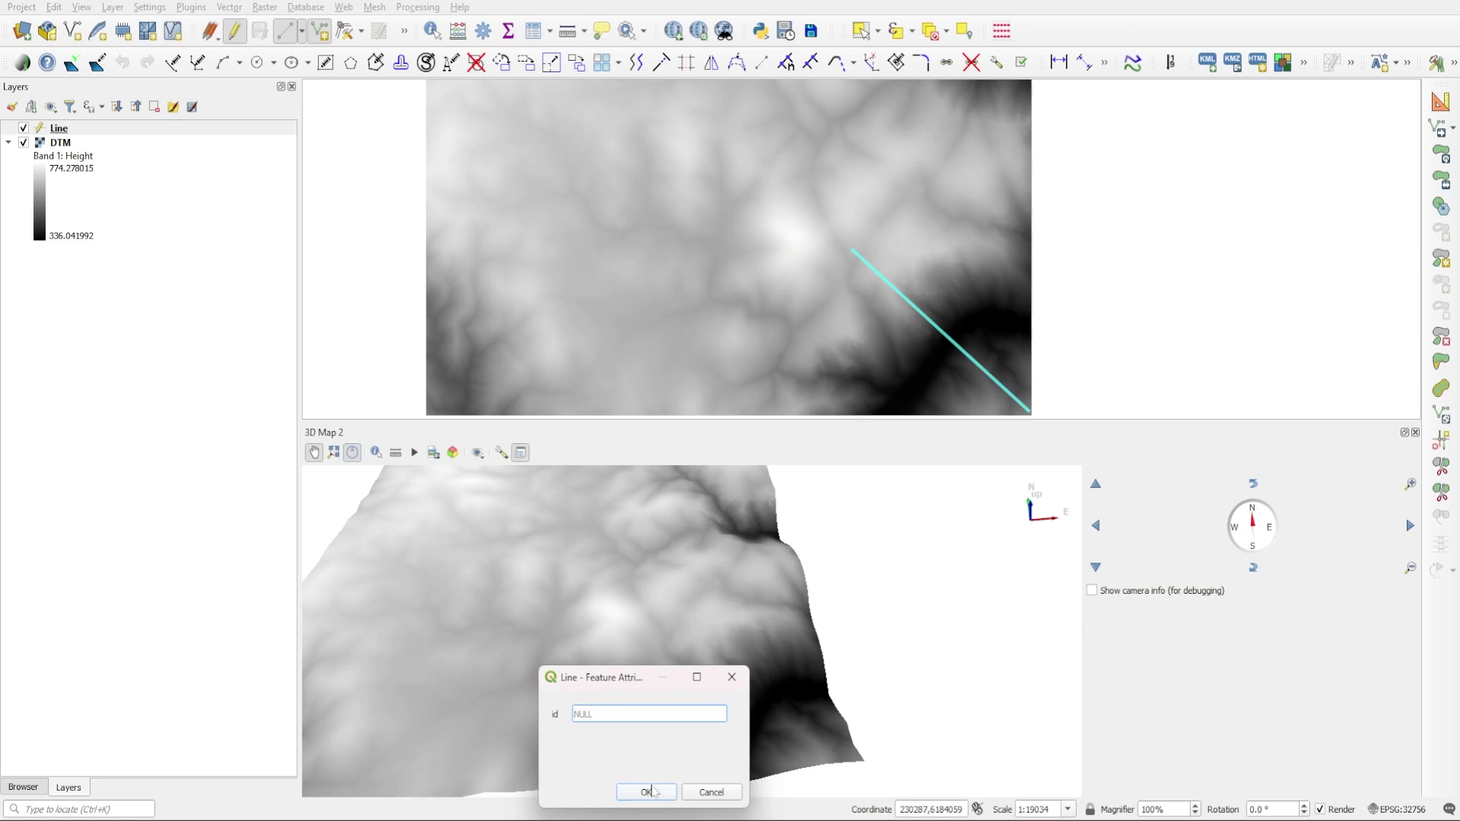
click(646, 792)
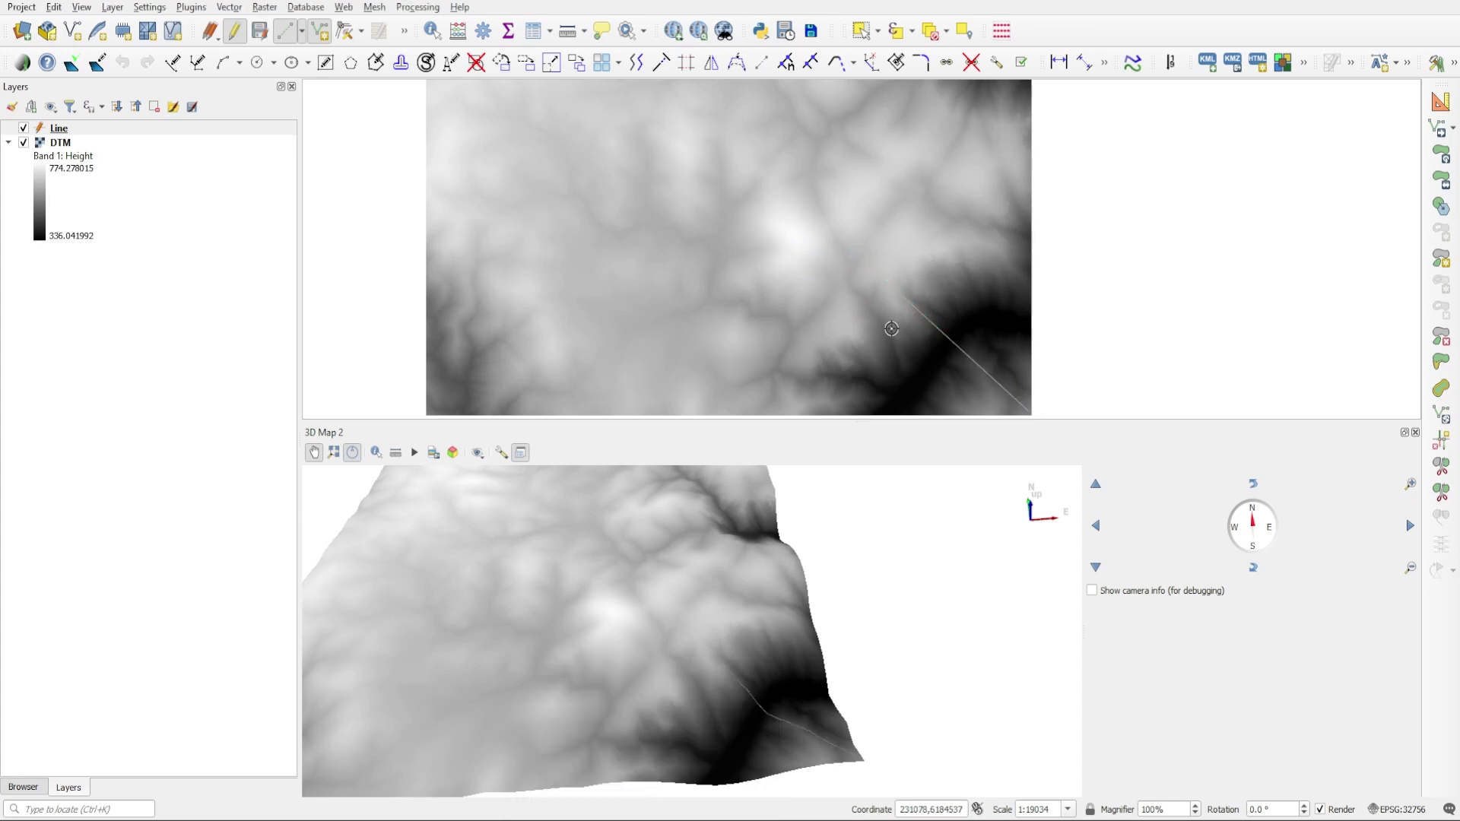
Set the Line layer's symbol colour to bright cyan (#16ffff)
drag(737, 691, 847, 686)
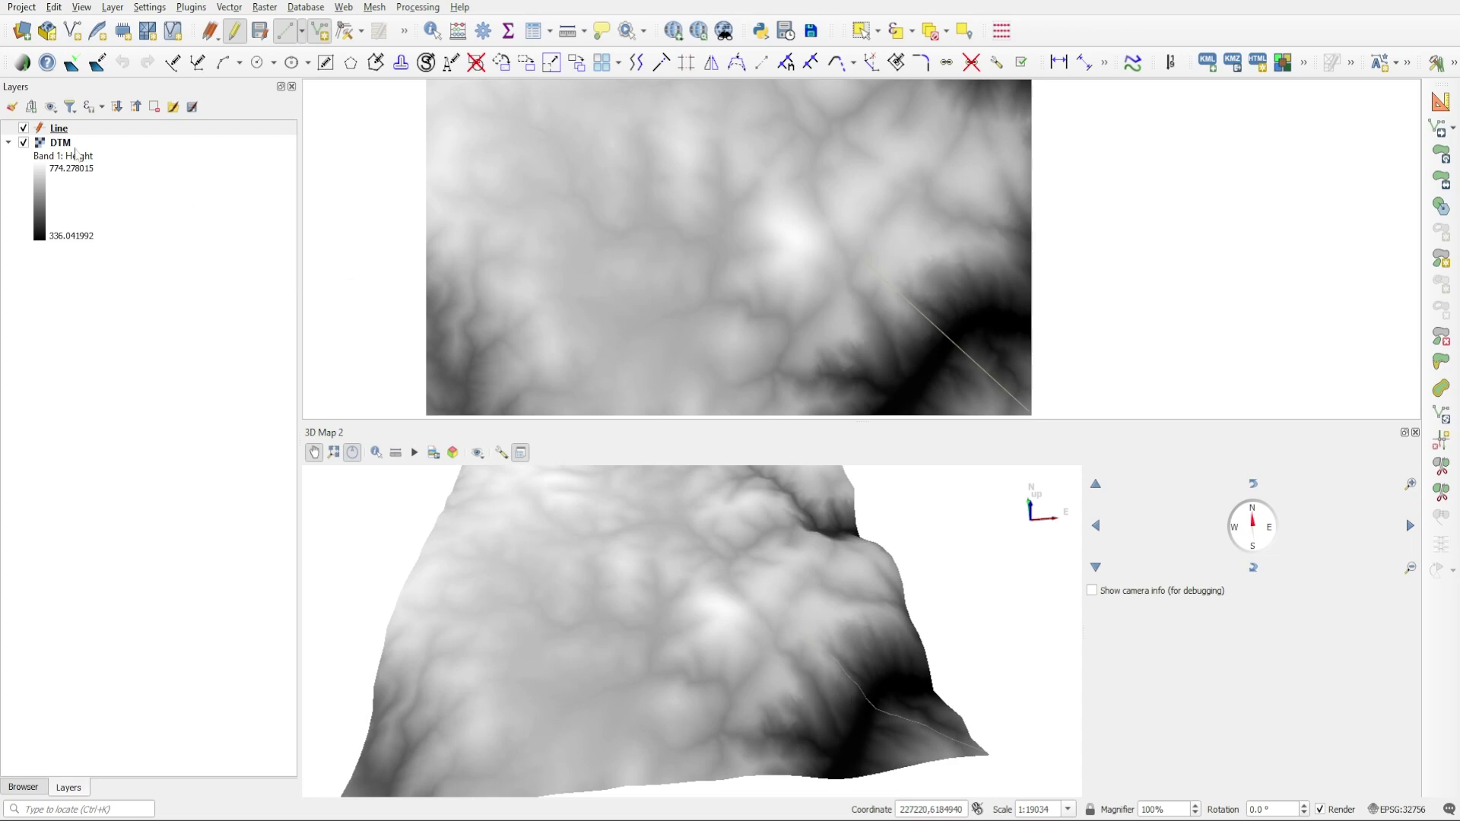
click(64, 130)
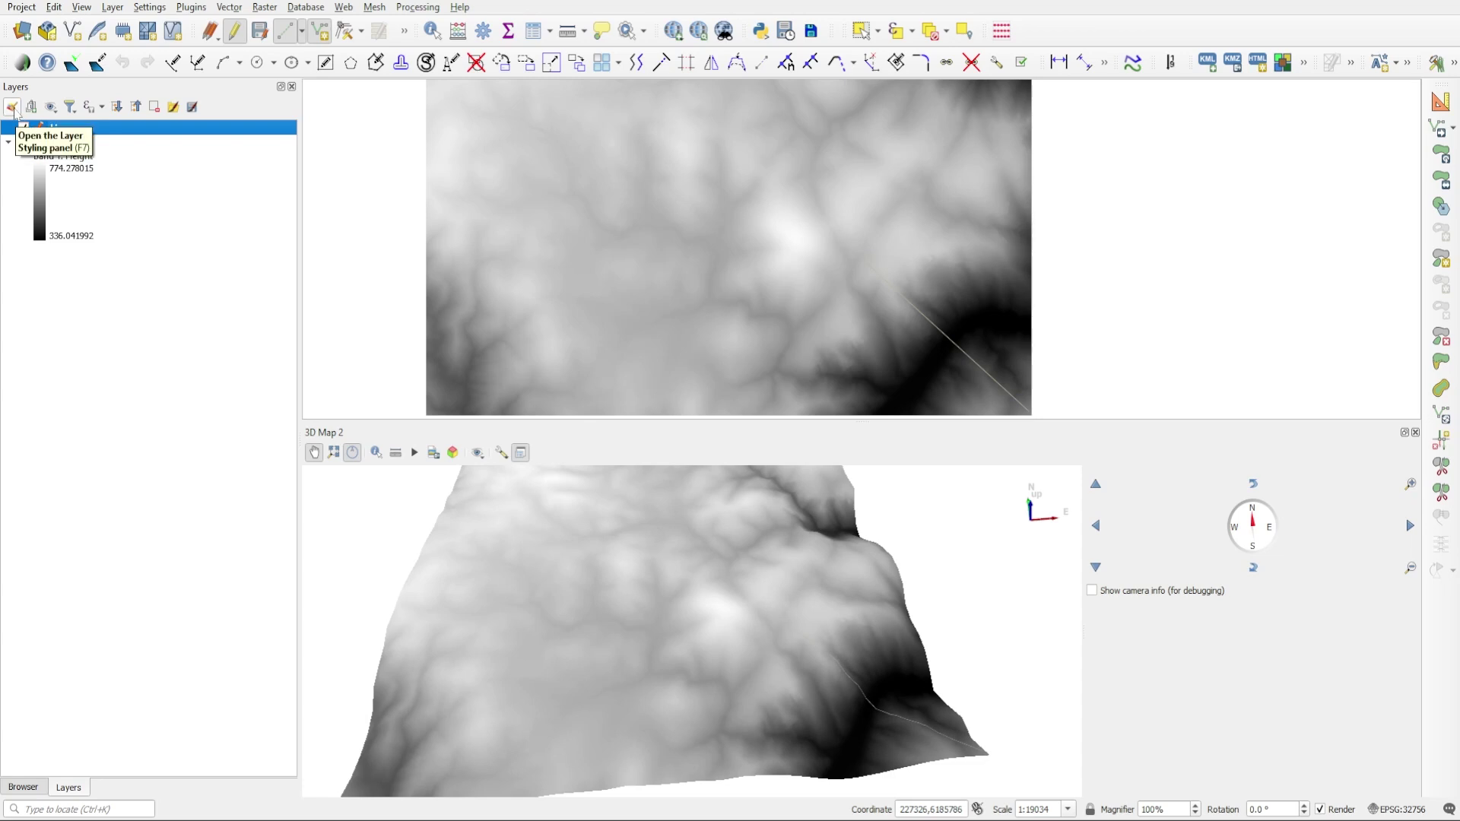
right_click(55, 127)
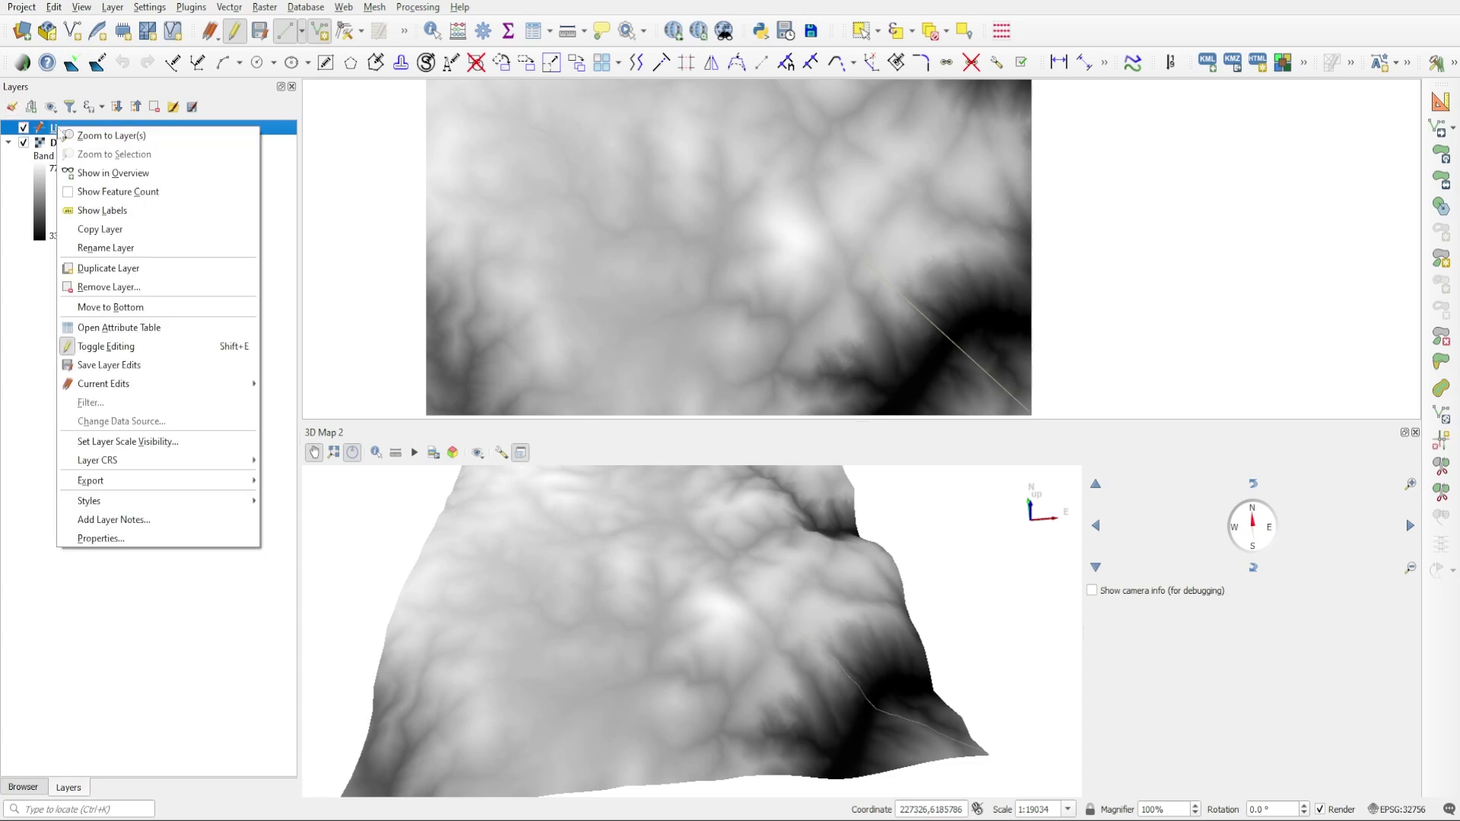
click(145, 546)
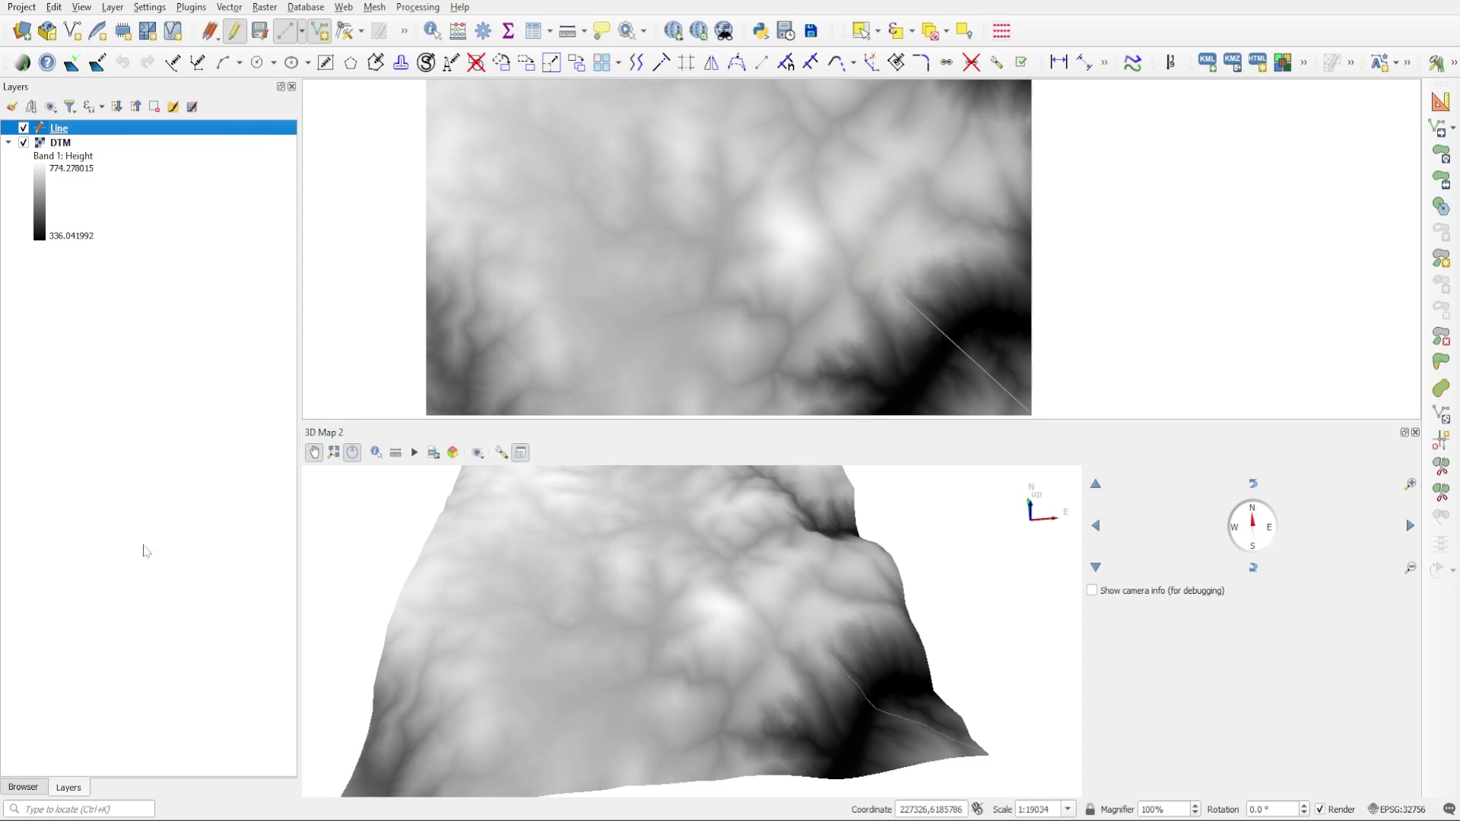
click(362, 203)
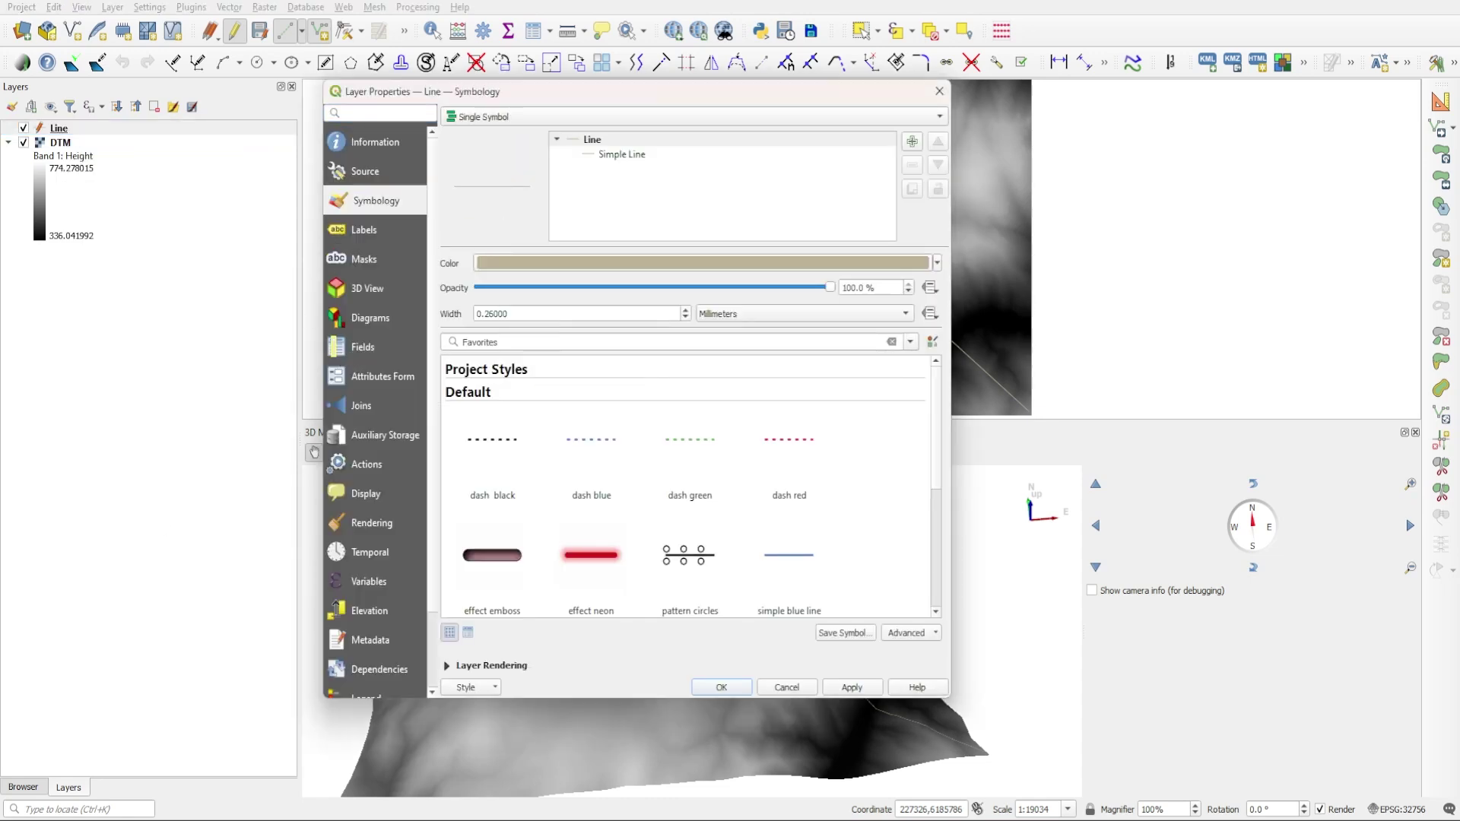
click(602, 264)
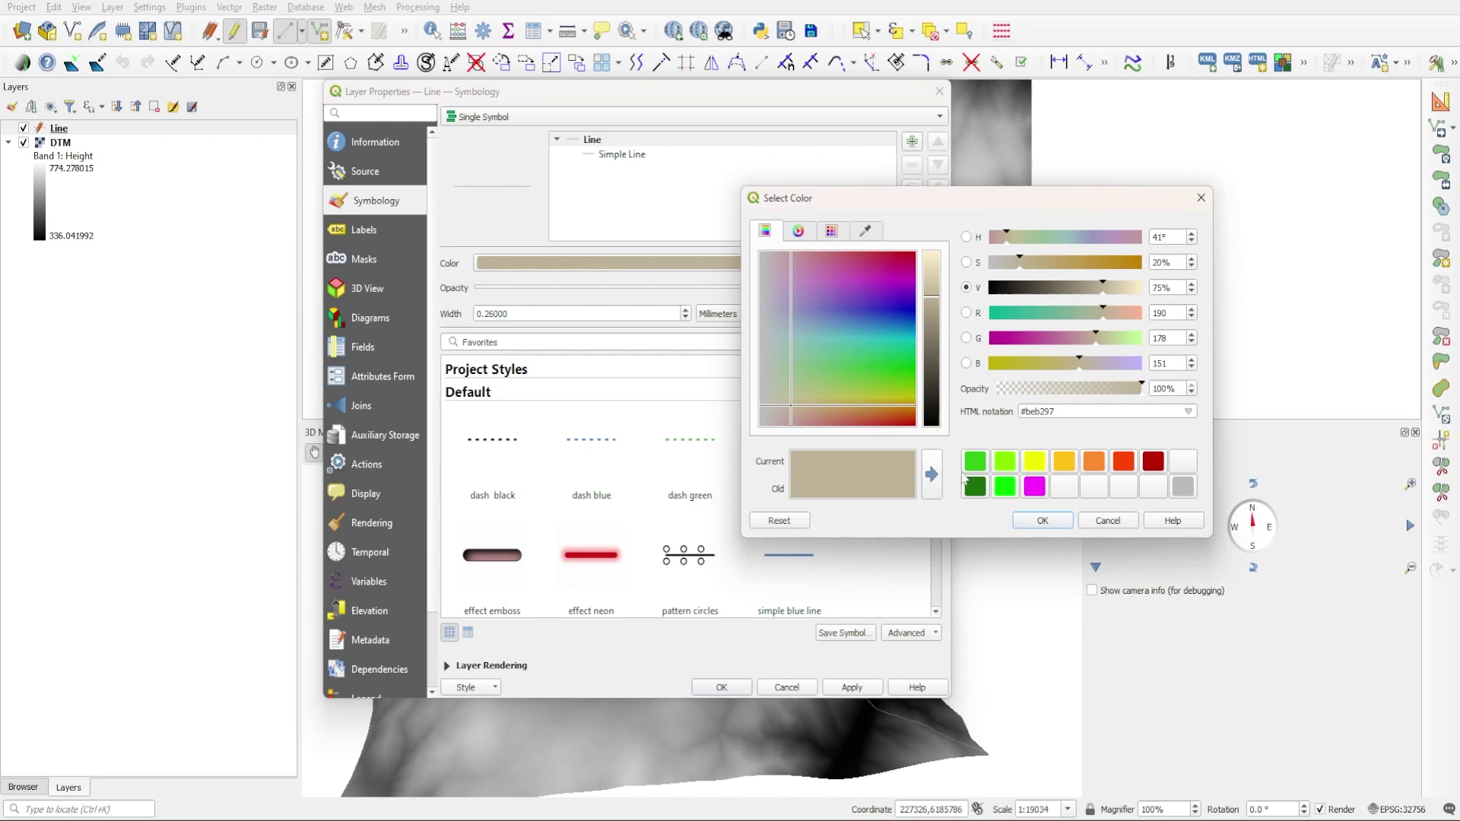
click(1064, 461)
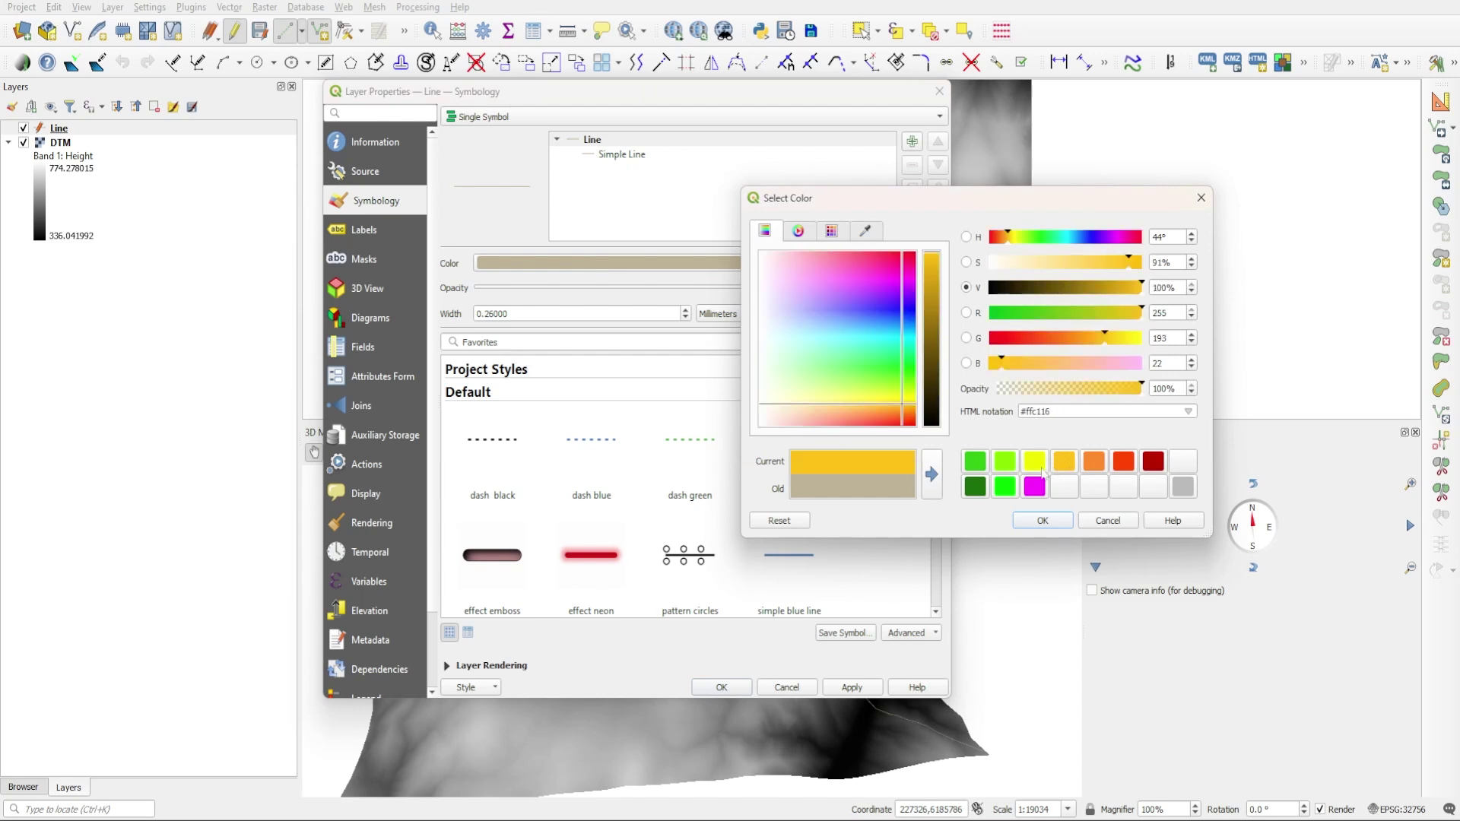
drag(1075, 240, 1068, 240)
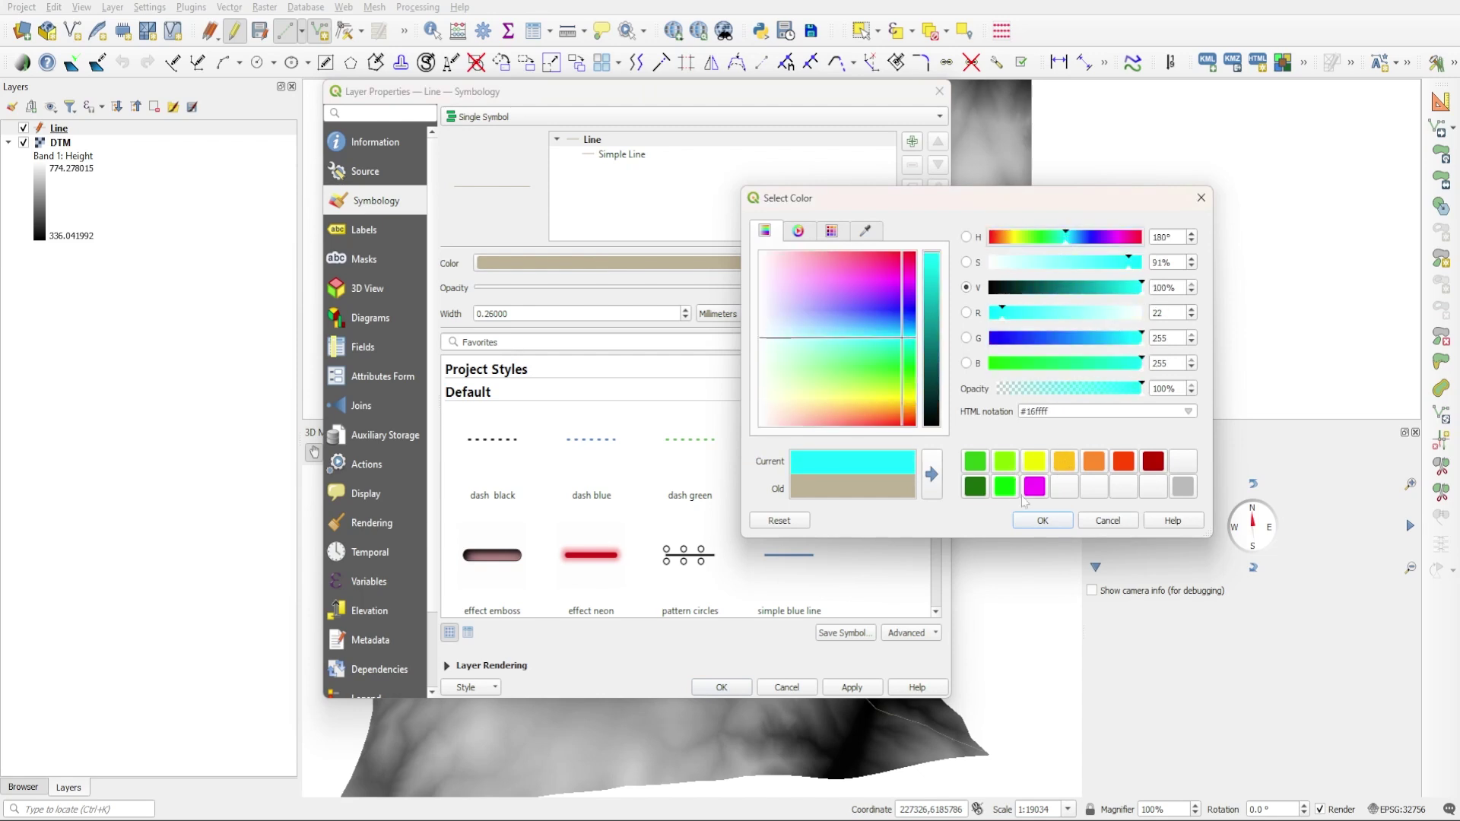
click(1040, 521)
Set the Line symbol's width to 1 millimetre and apply the layer styling
double_click(575, 313)
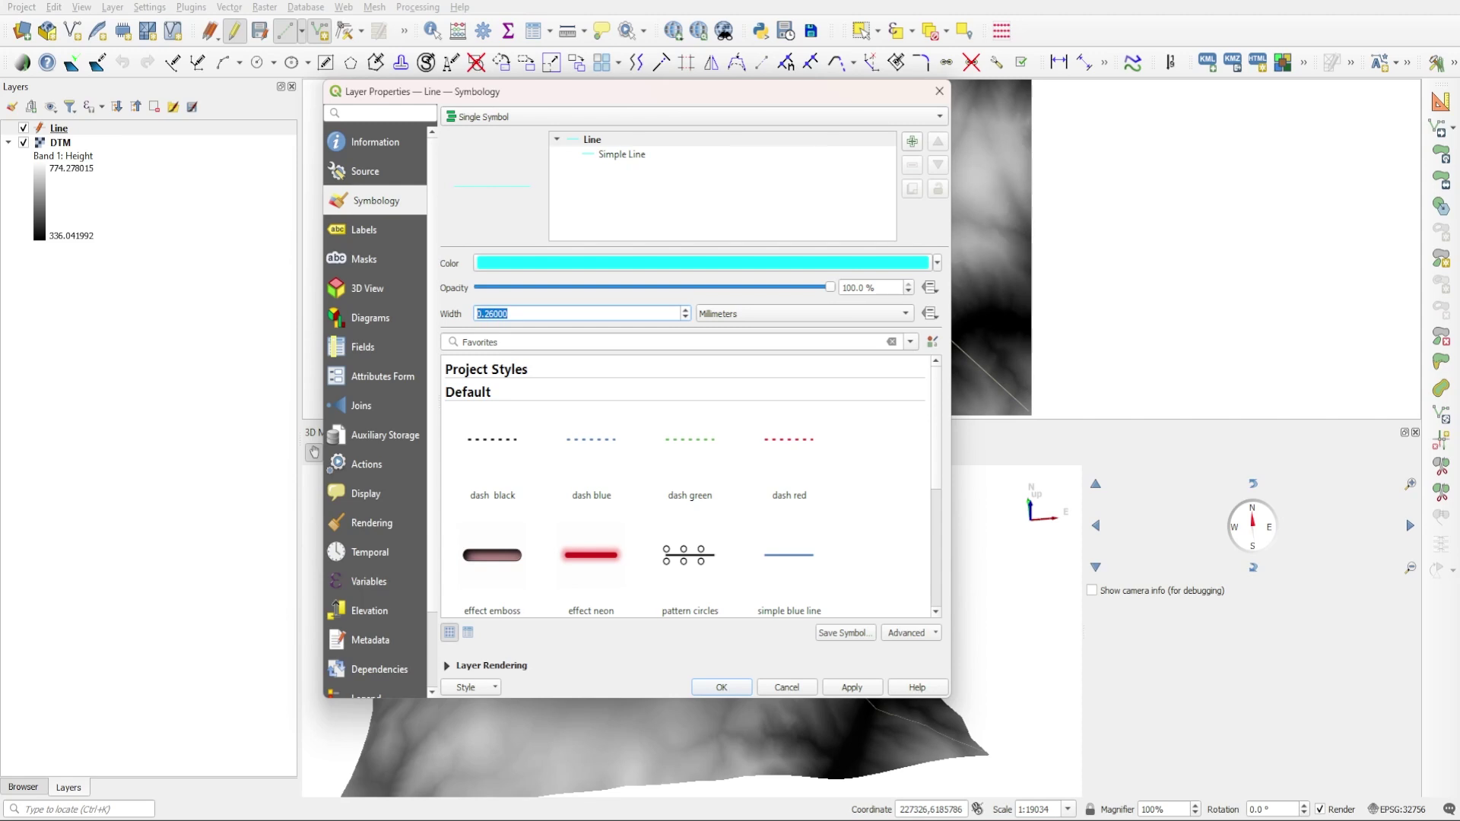
text(1)
click(830, 687)
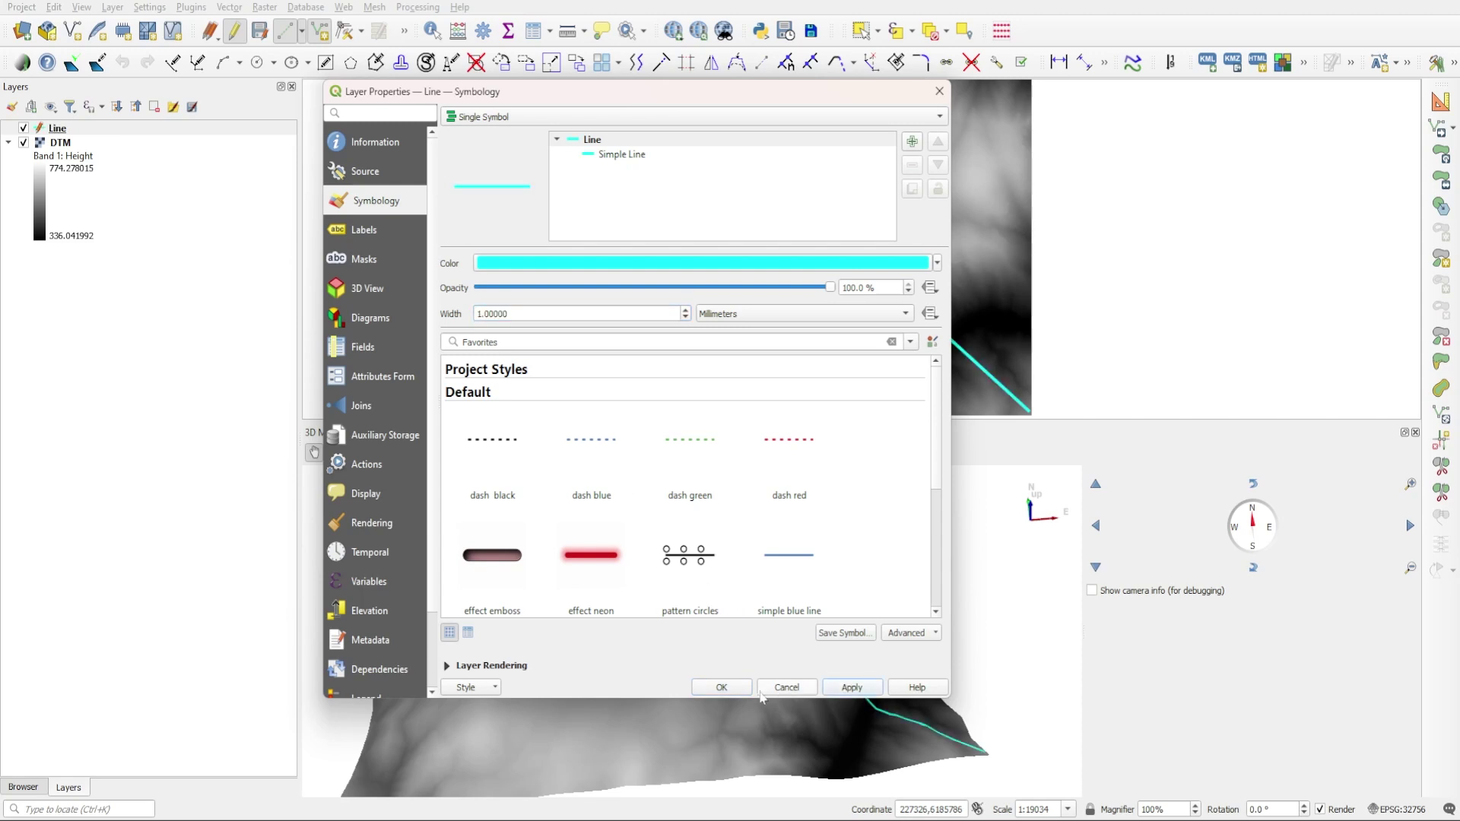
click(722, 688)
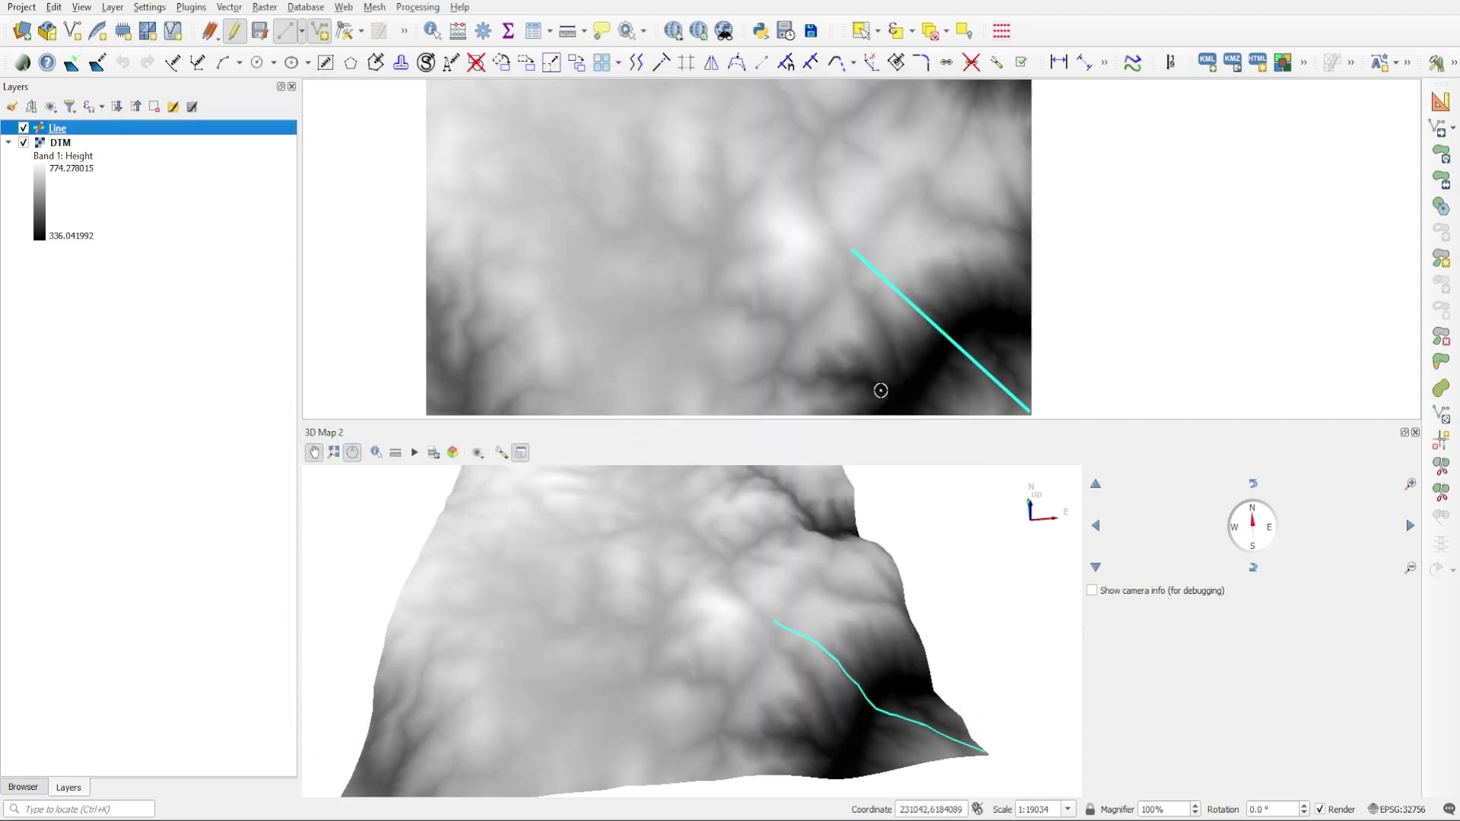
Measure the straight 3D distance between the ends of the cyan line in the 3D map
drag(841, 701, 786, 684)
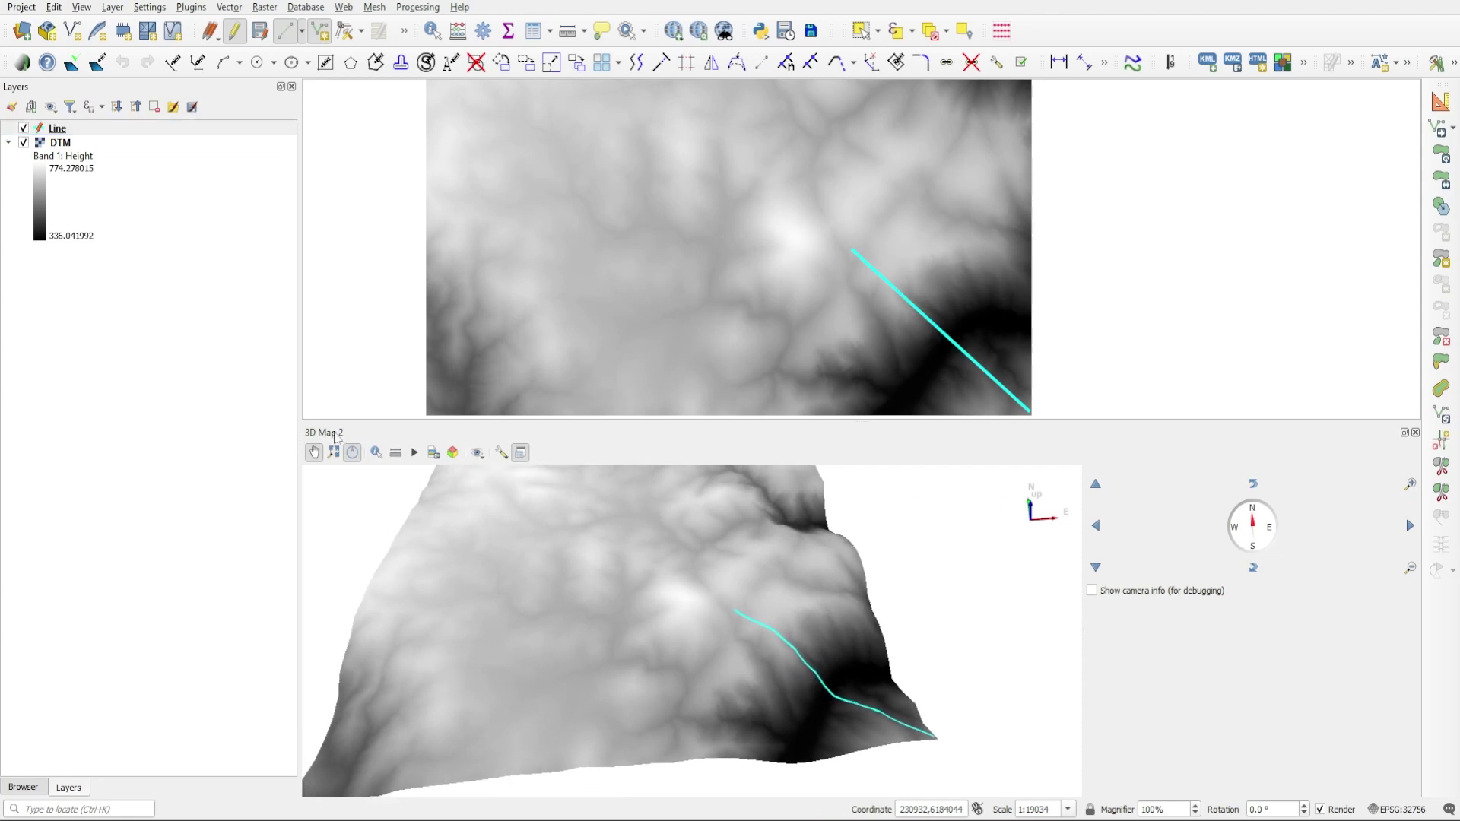
click(395, 454)
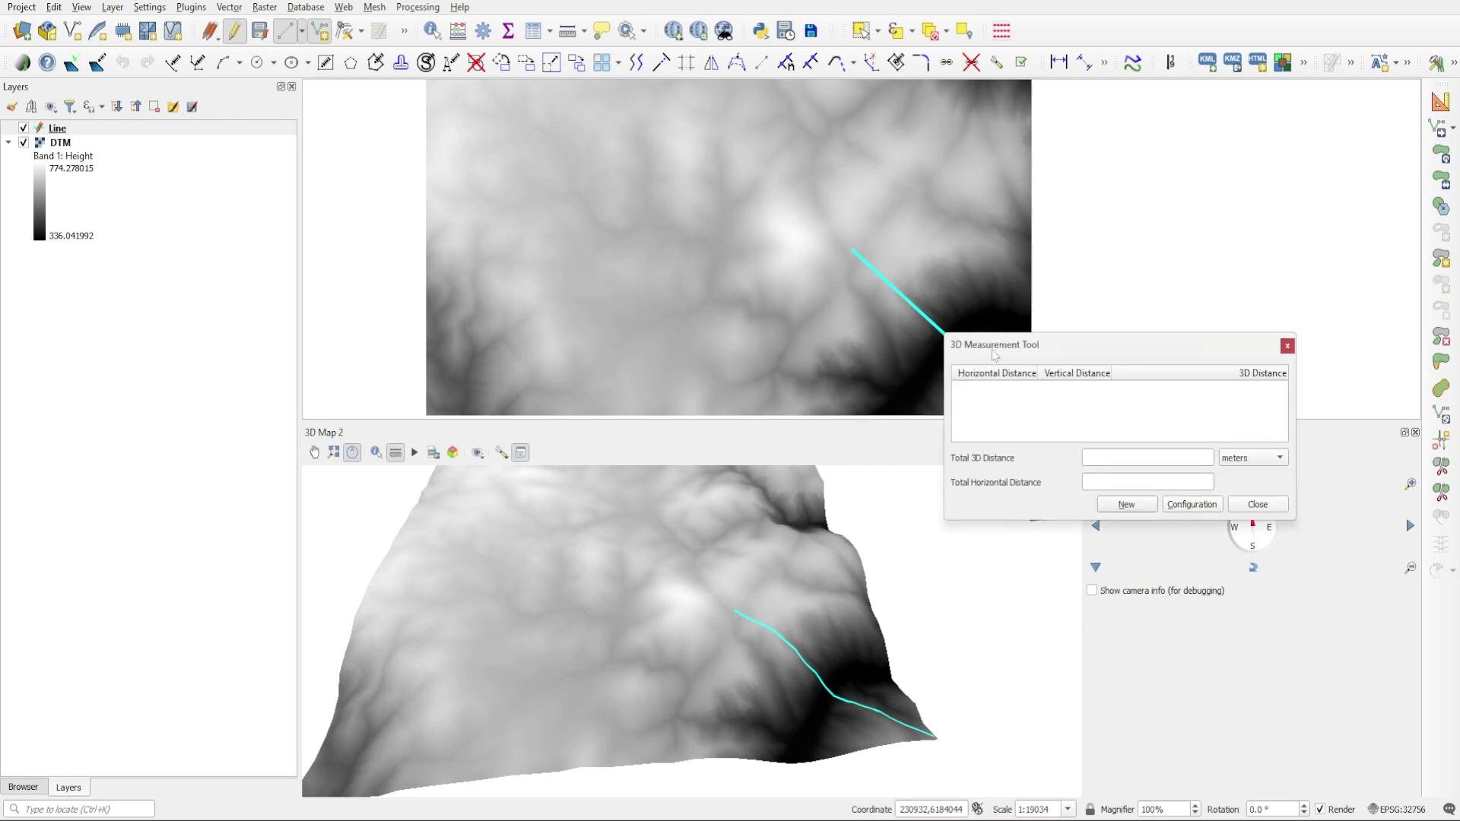
drag(989, 345, 465, 190)
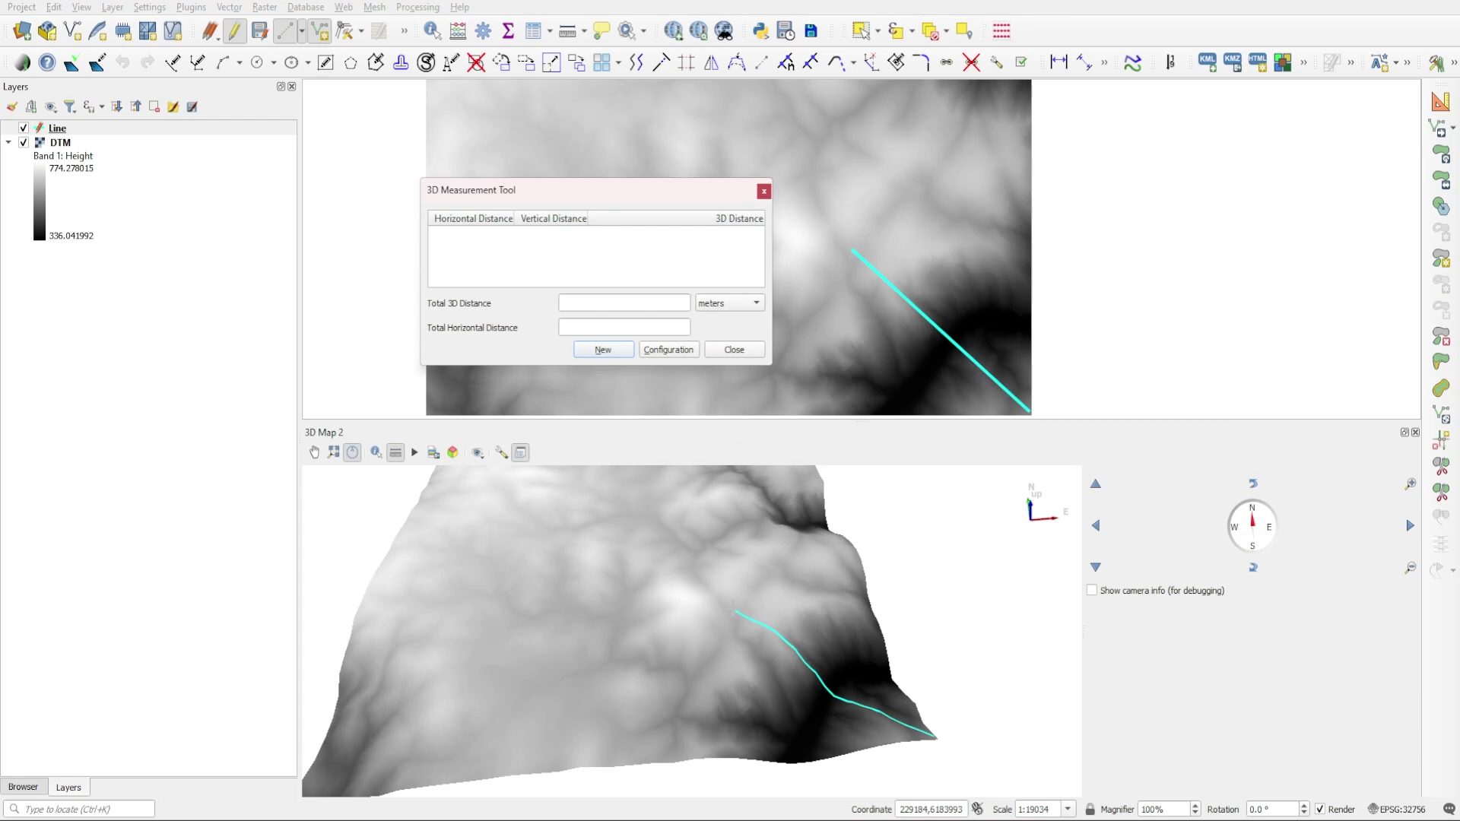
click(921, 746)
click(932, 736)
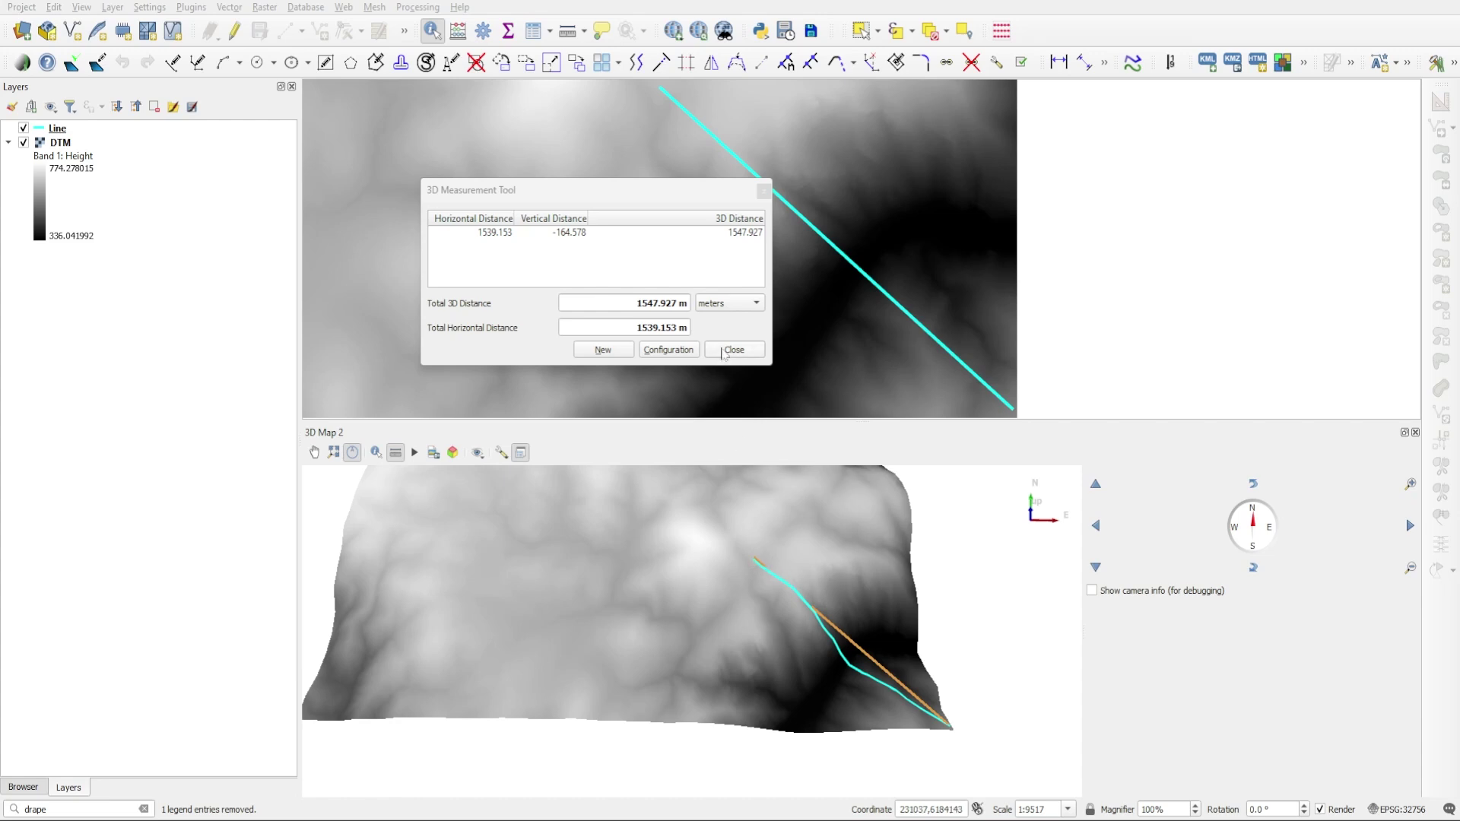
Take a new 3D measurement along the draped cyan line, following its bends over the terrain with several points, and close the measurement tool
click(603, 350)
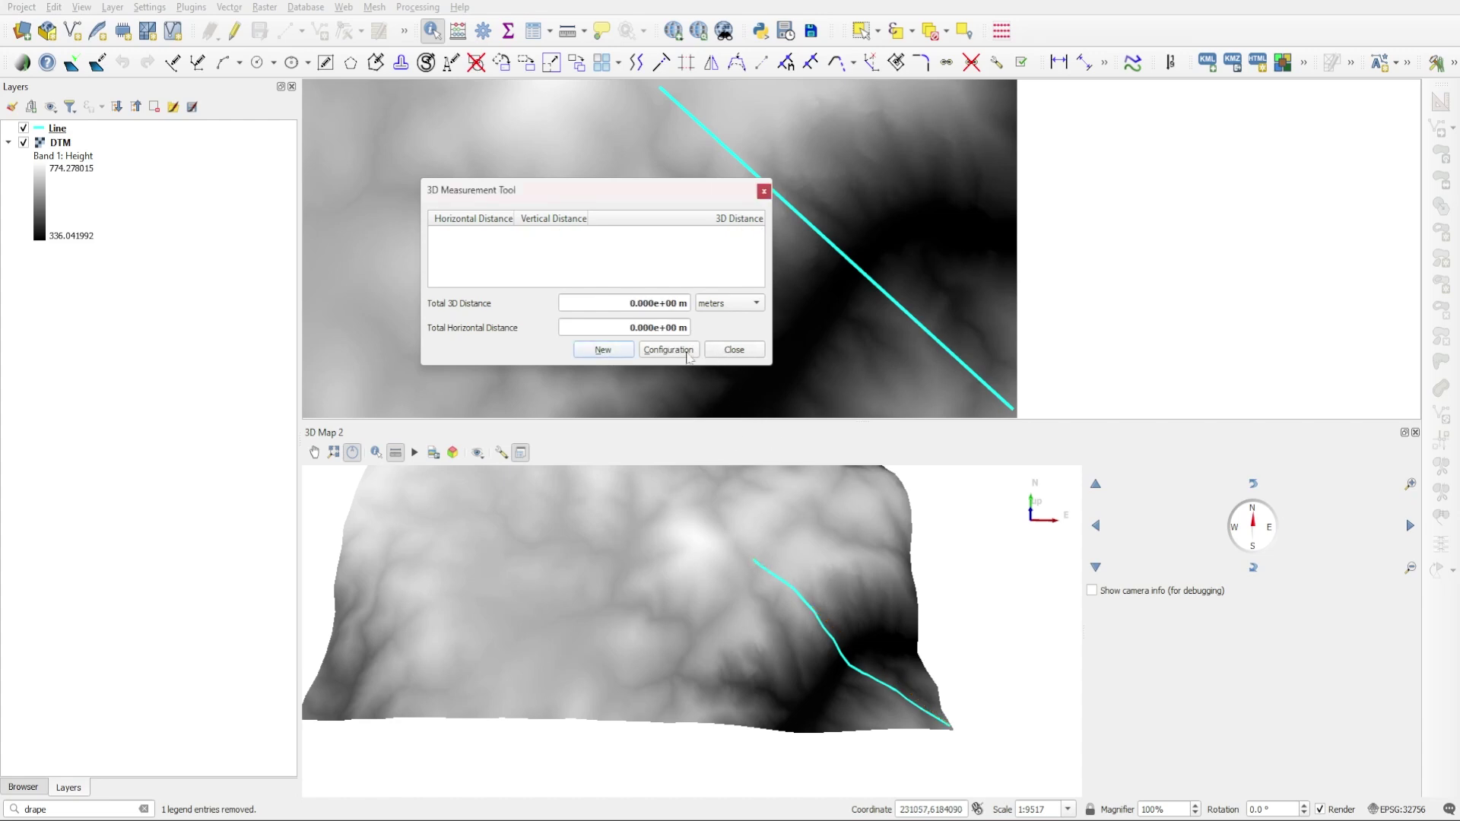
click(754, 560)
click(774, 574)
click(791, 586)
click(824, 621)
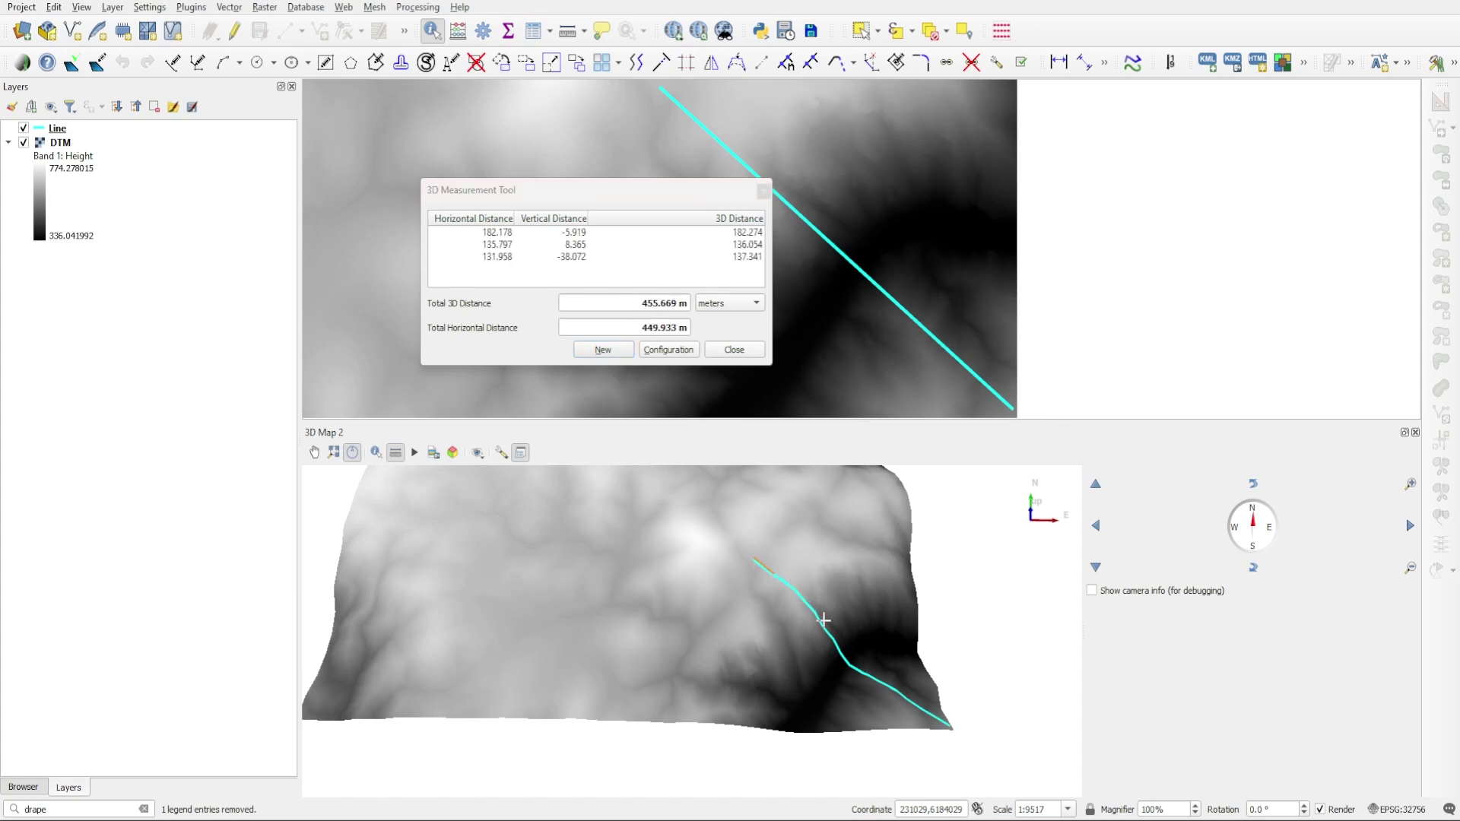
click(826, 625)
click(837, 643)
click(850, 659)
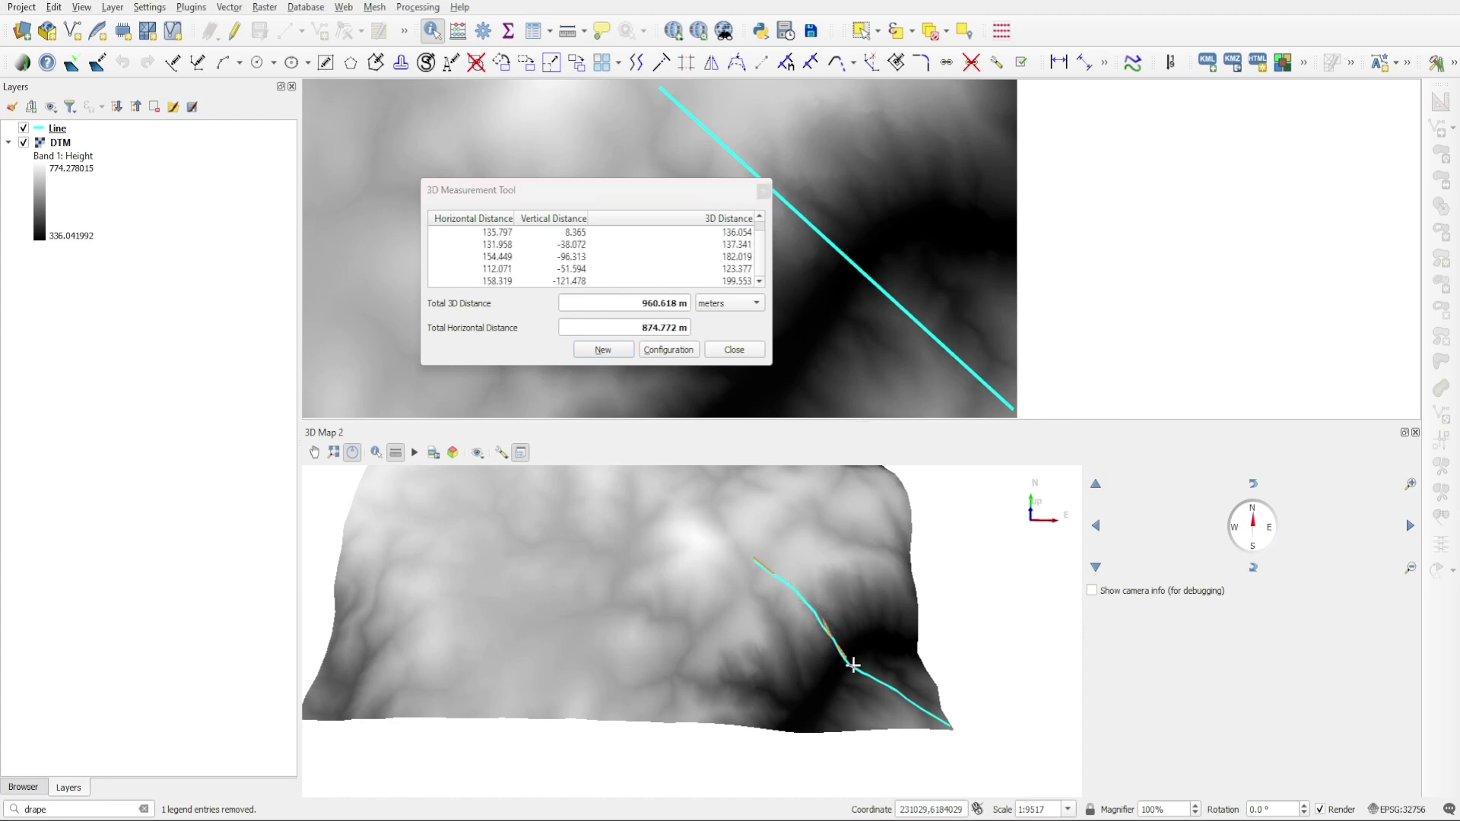
click(856, 667)
click(875, 678)
click(899, 692)
click(945, 722)
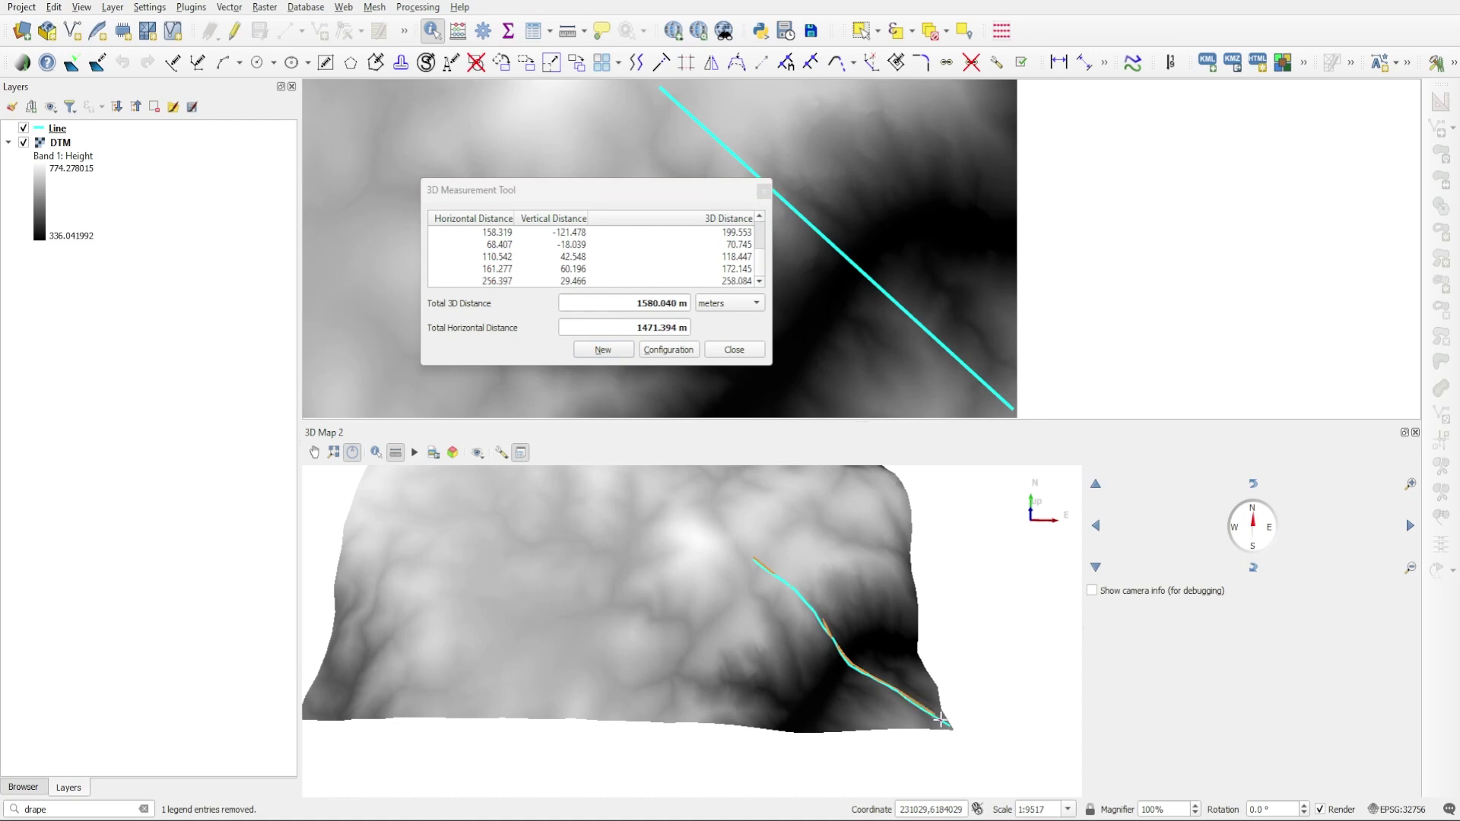
click(949, 726)
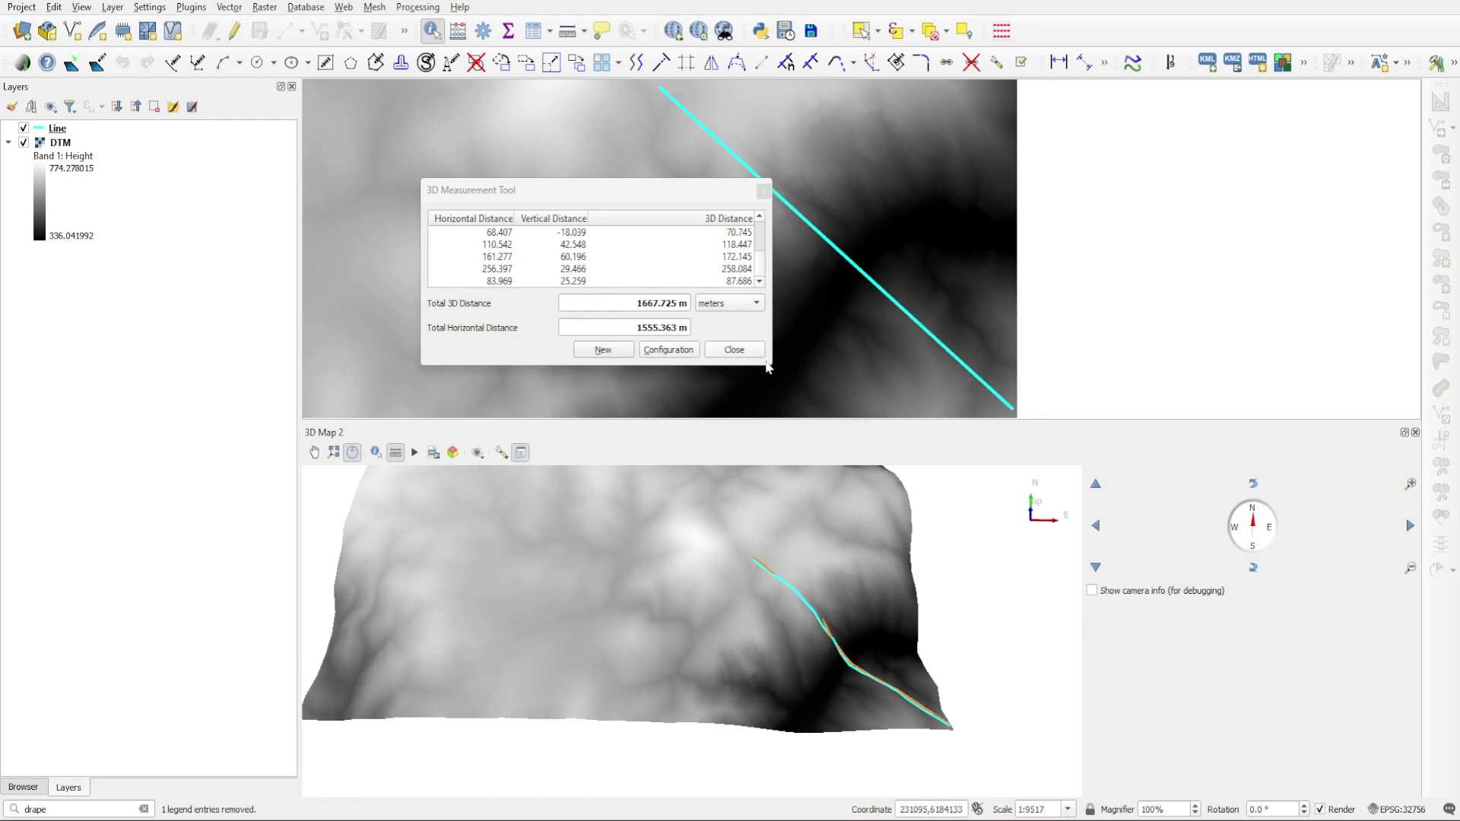
drag(768, 370, 791, 437)
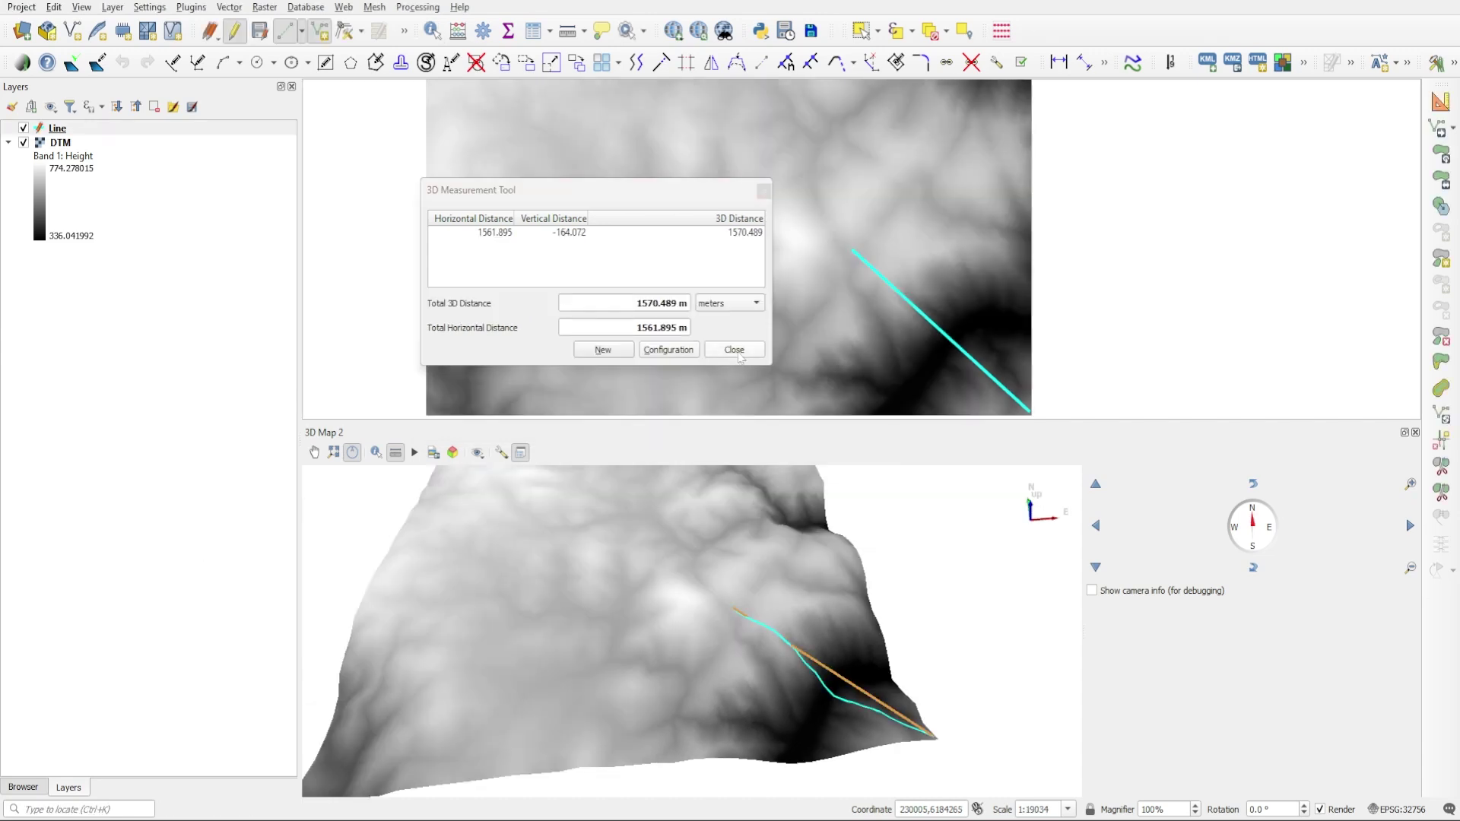
click(734, 350)
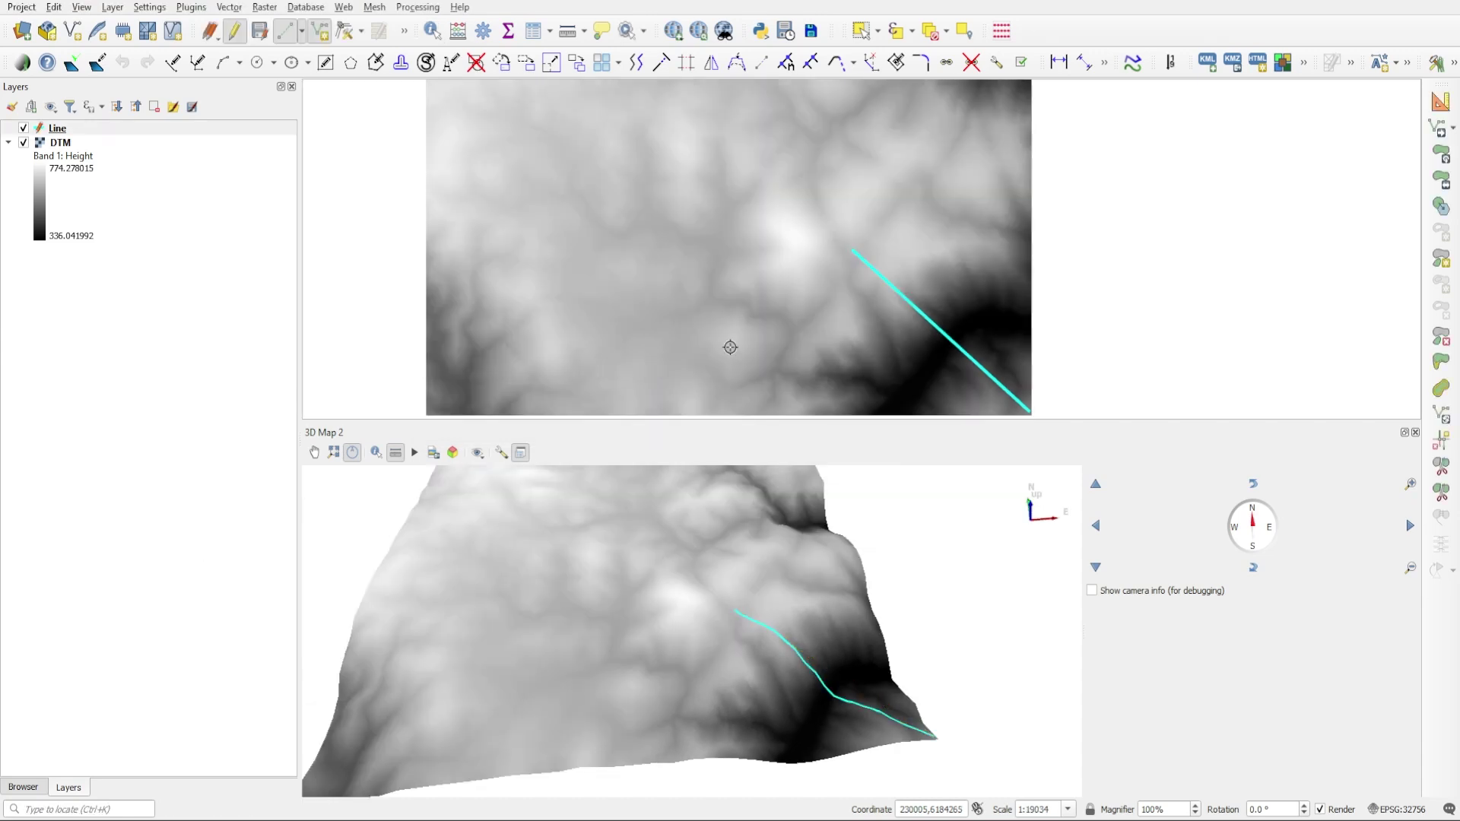
Stop editing the Line layer and save its changes
click(93, 129)
click(234, 30)
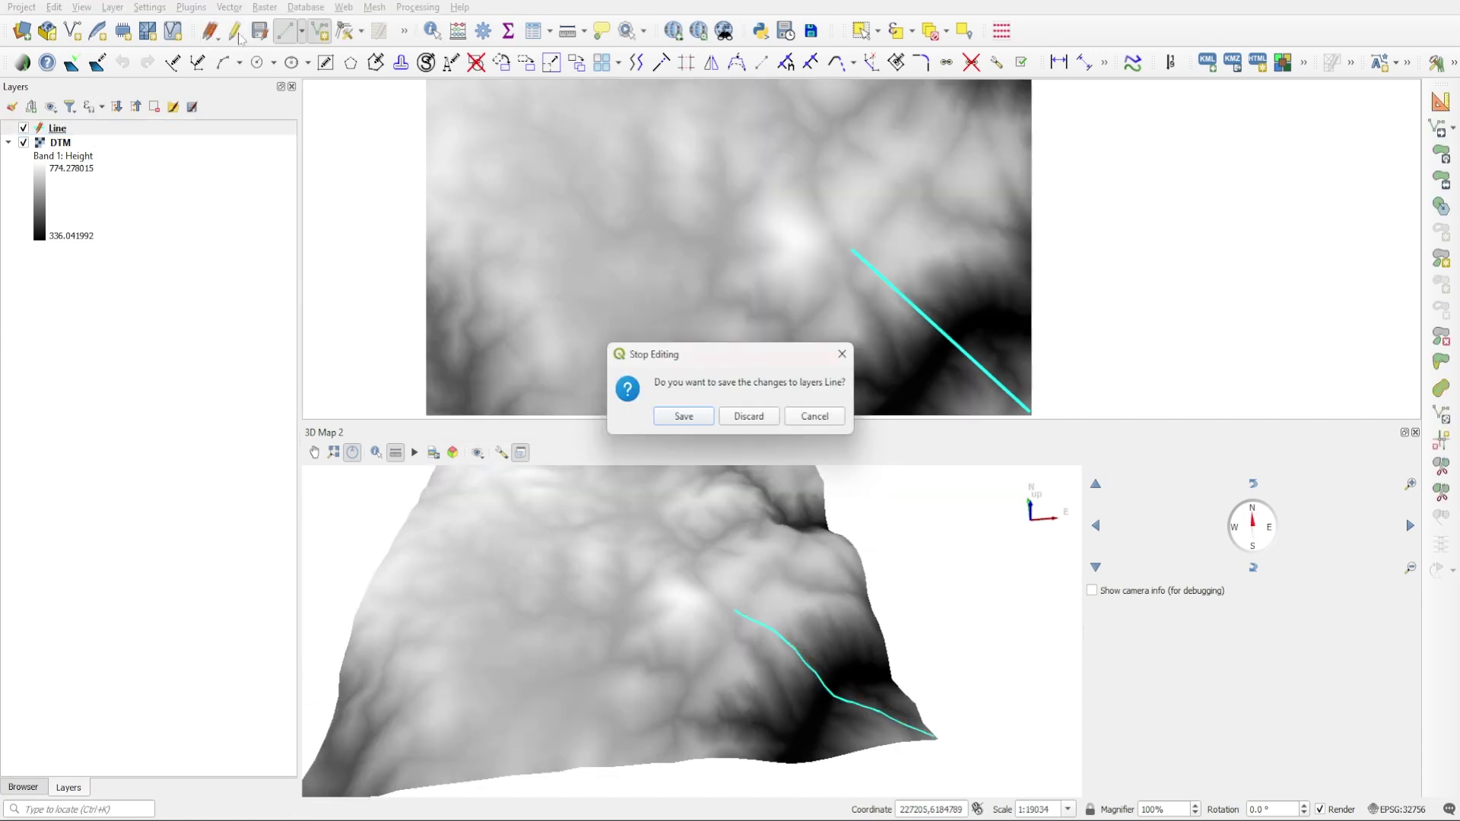
click(683, 416)
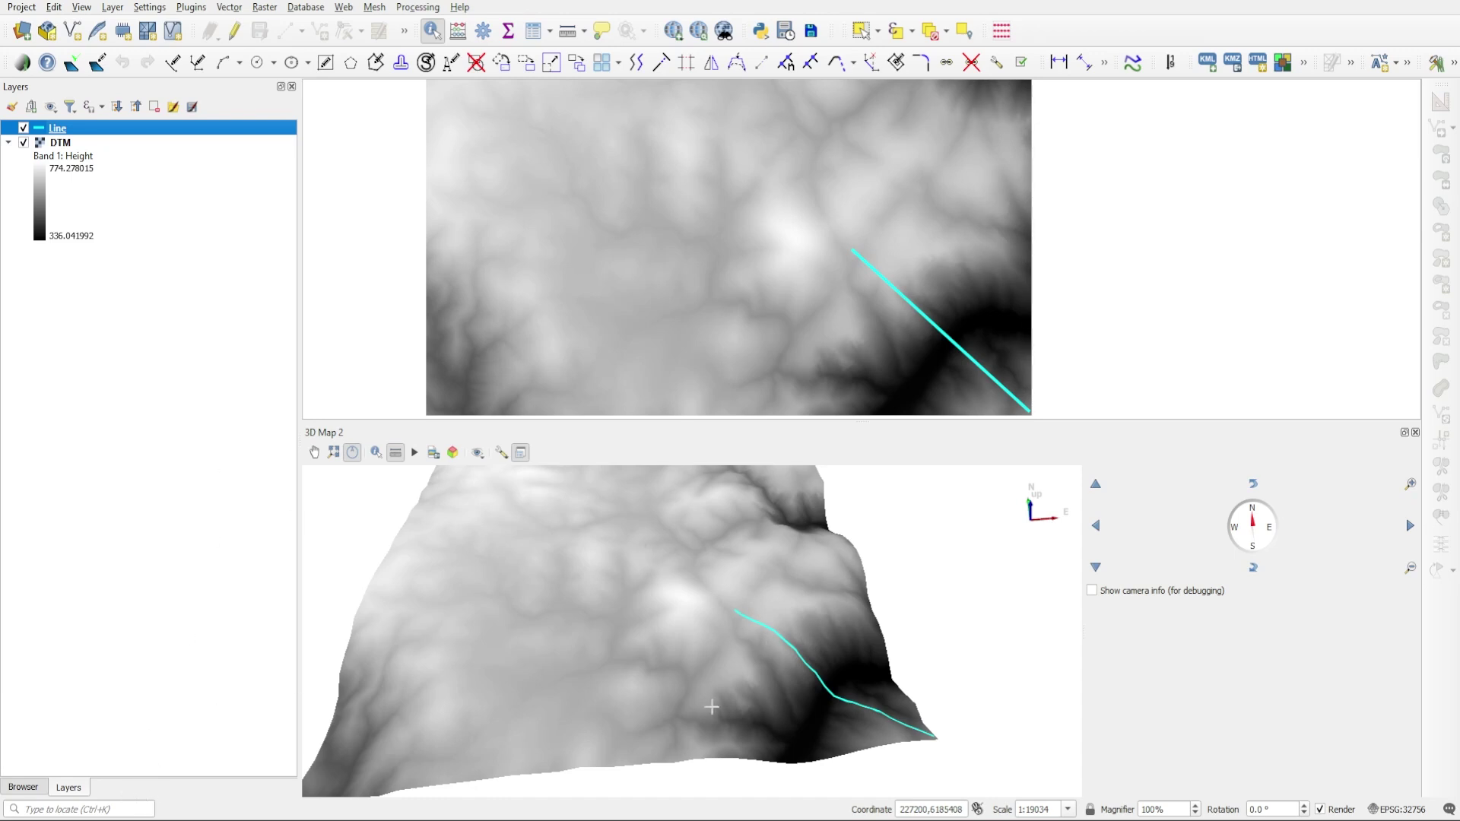
Find the in-place Split lines by maximum length algorithm and open it for the Line layer
click(137, 809)
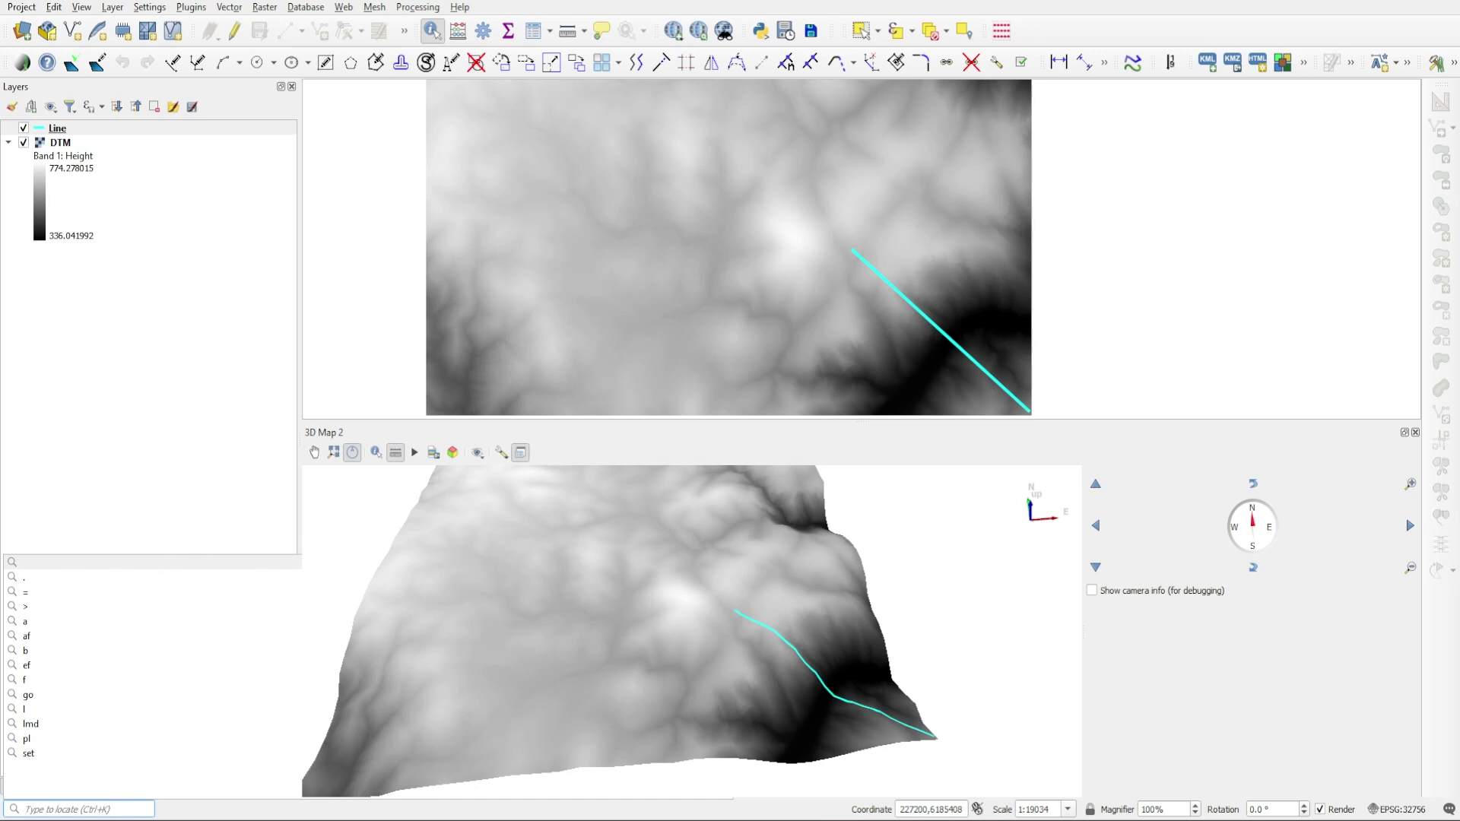
text(split )
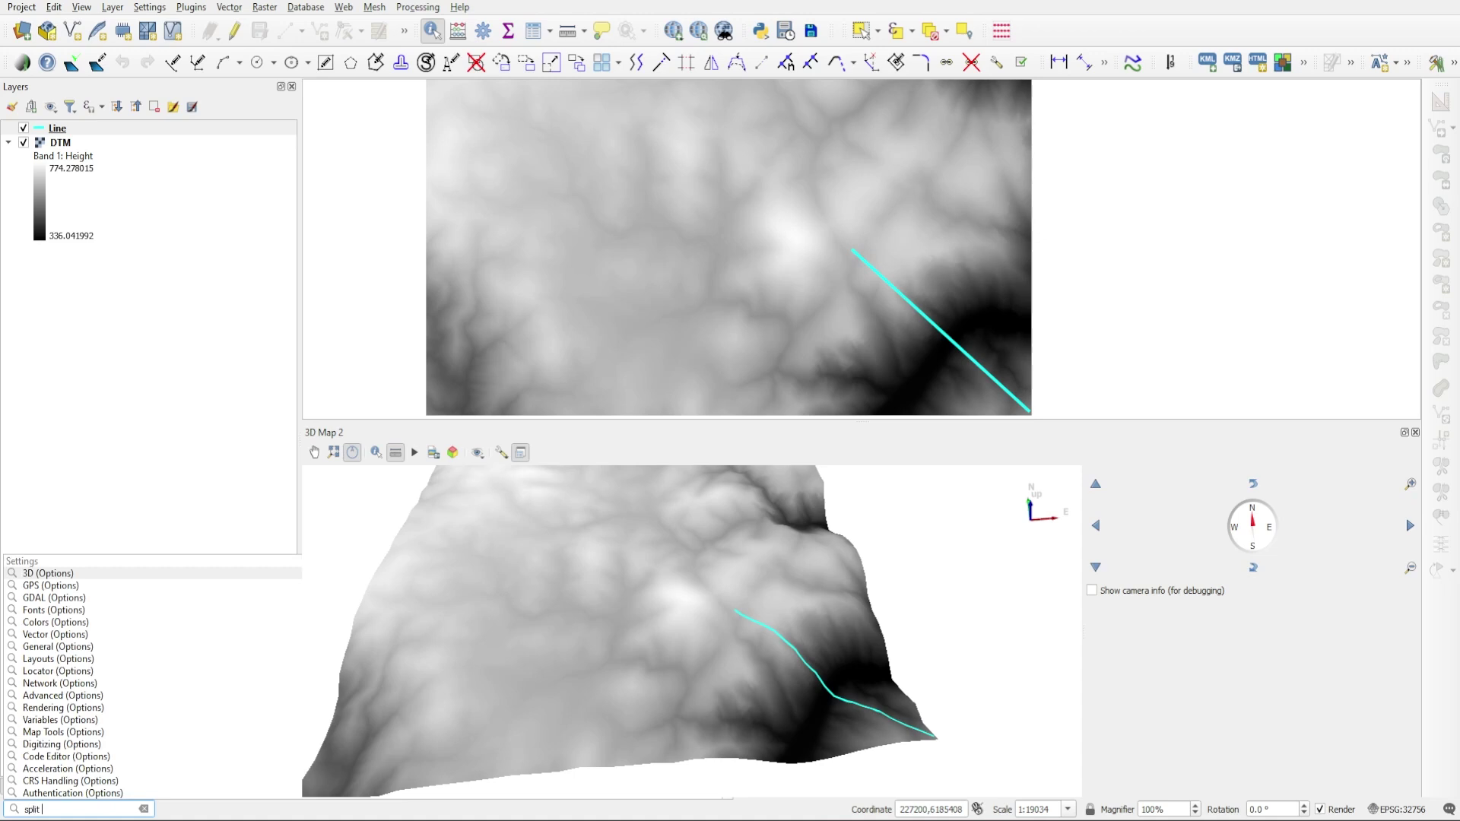
text(line)
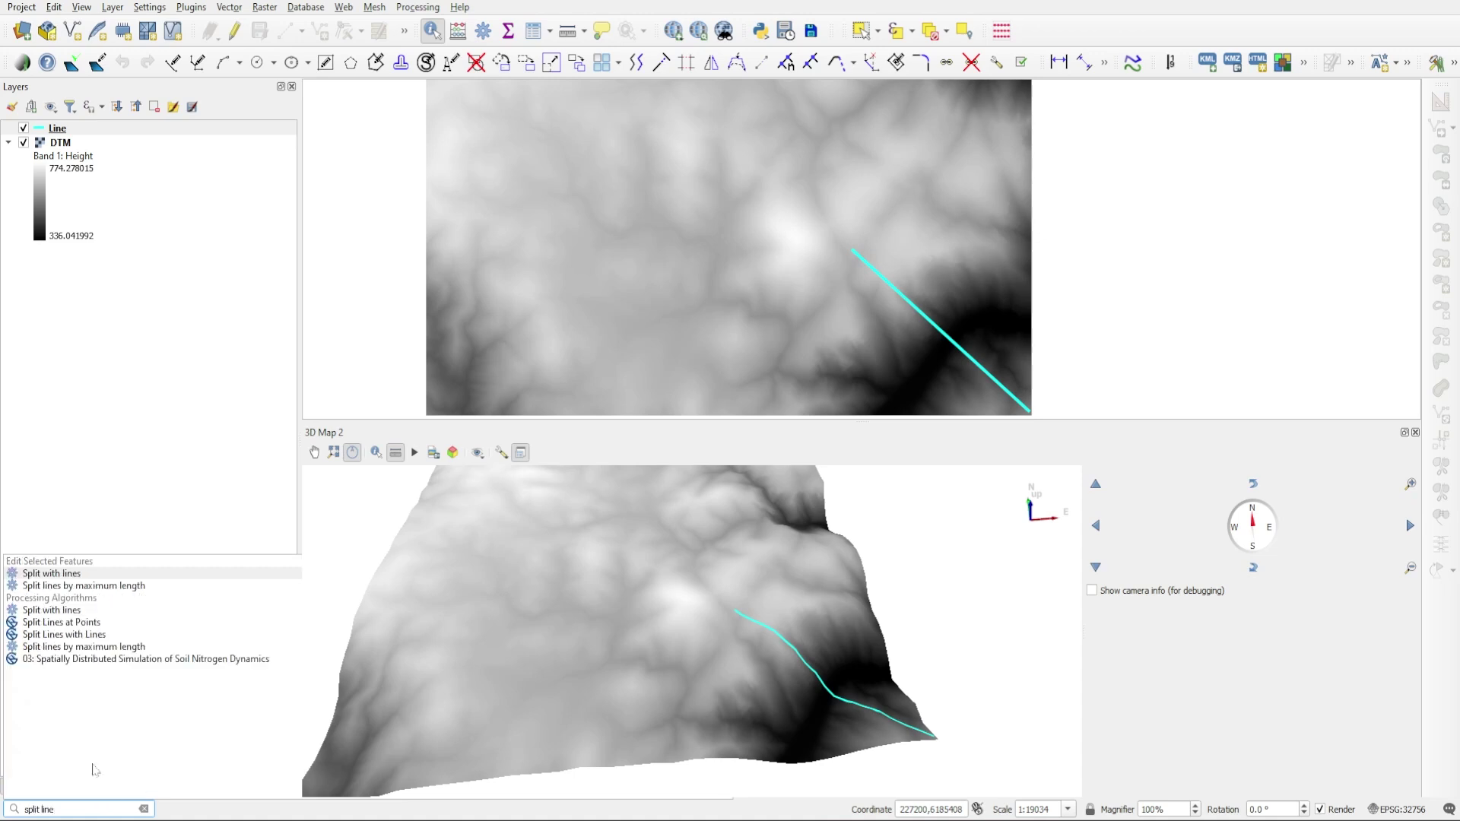
click(44, 586)
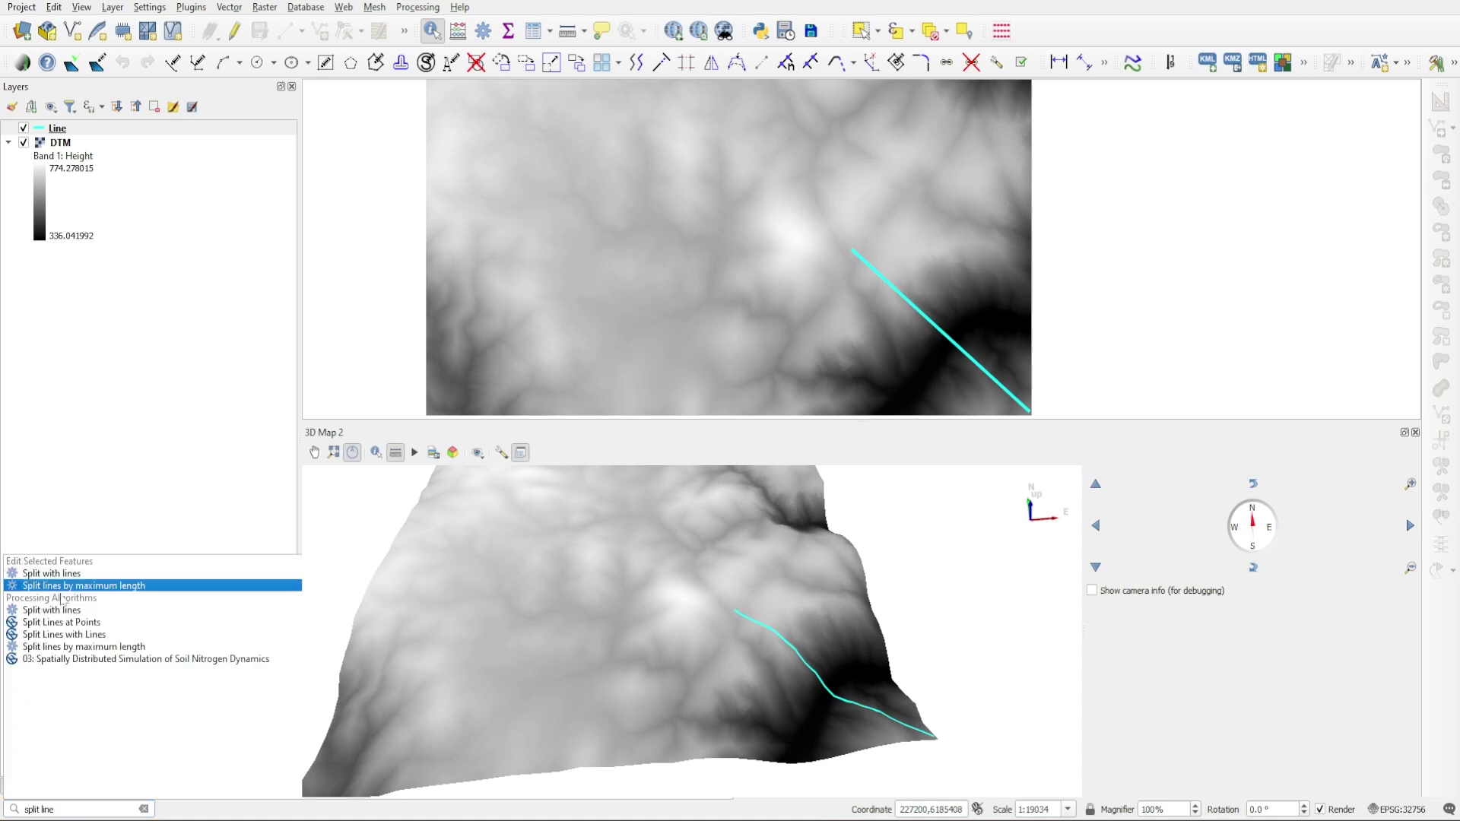
click(124, 592)
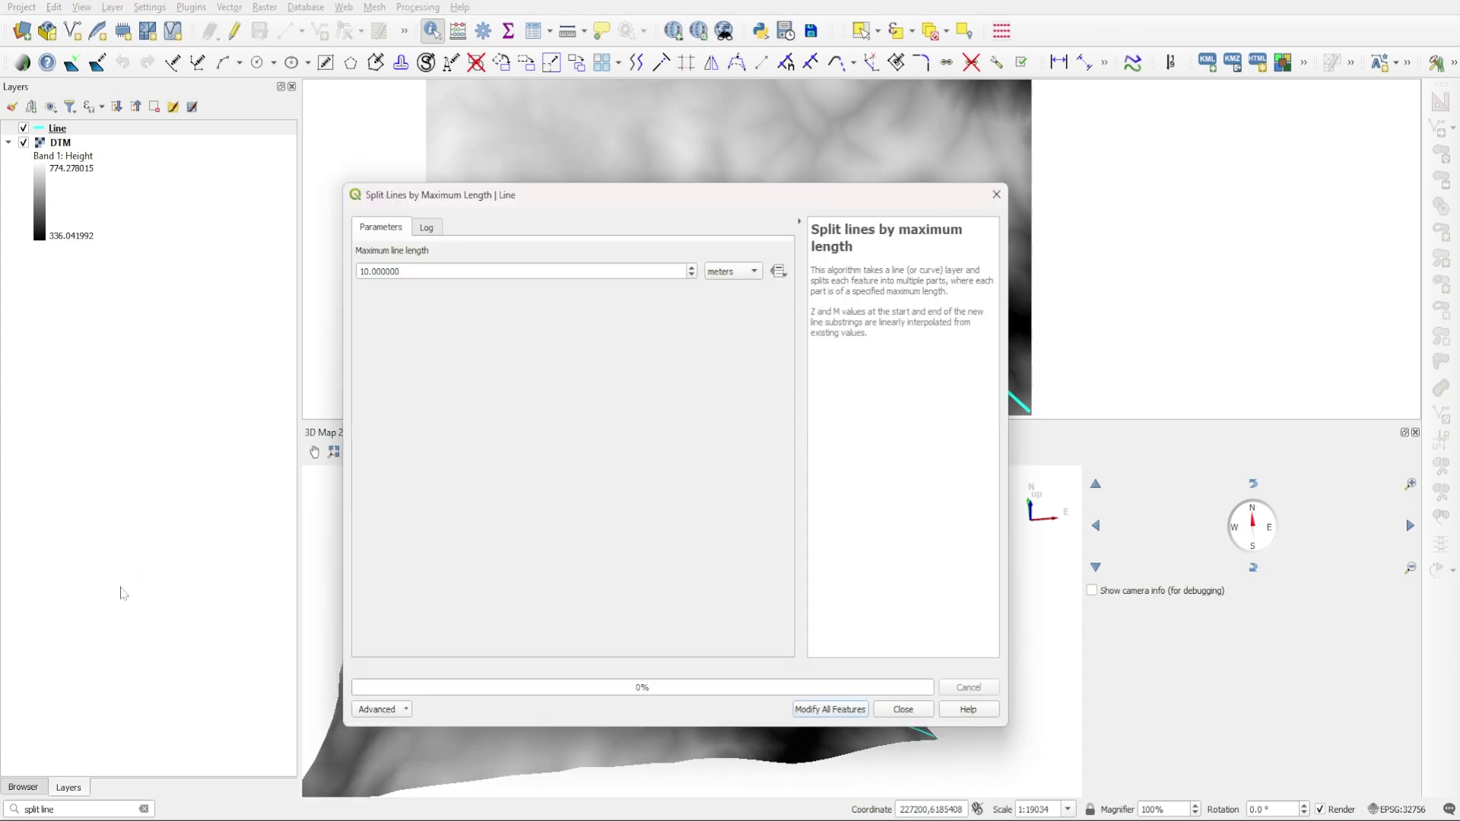
click(53, 131)
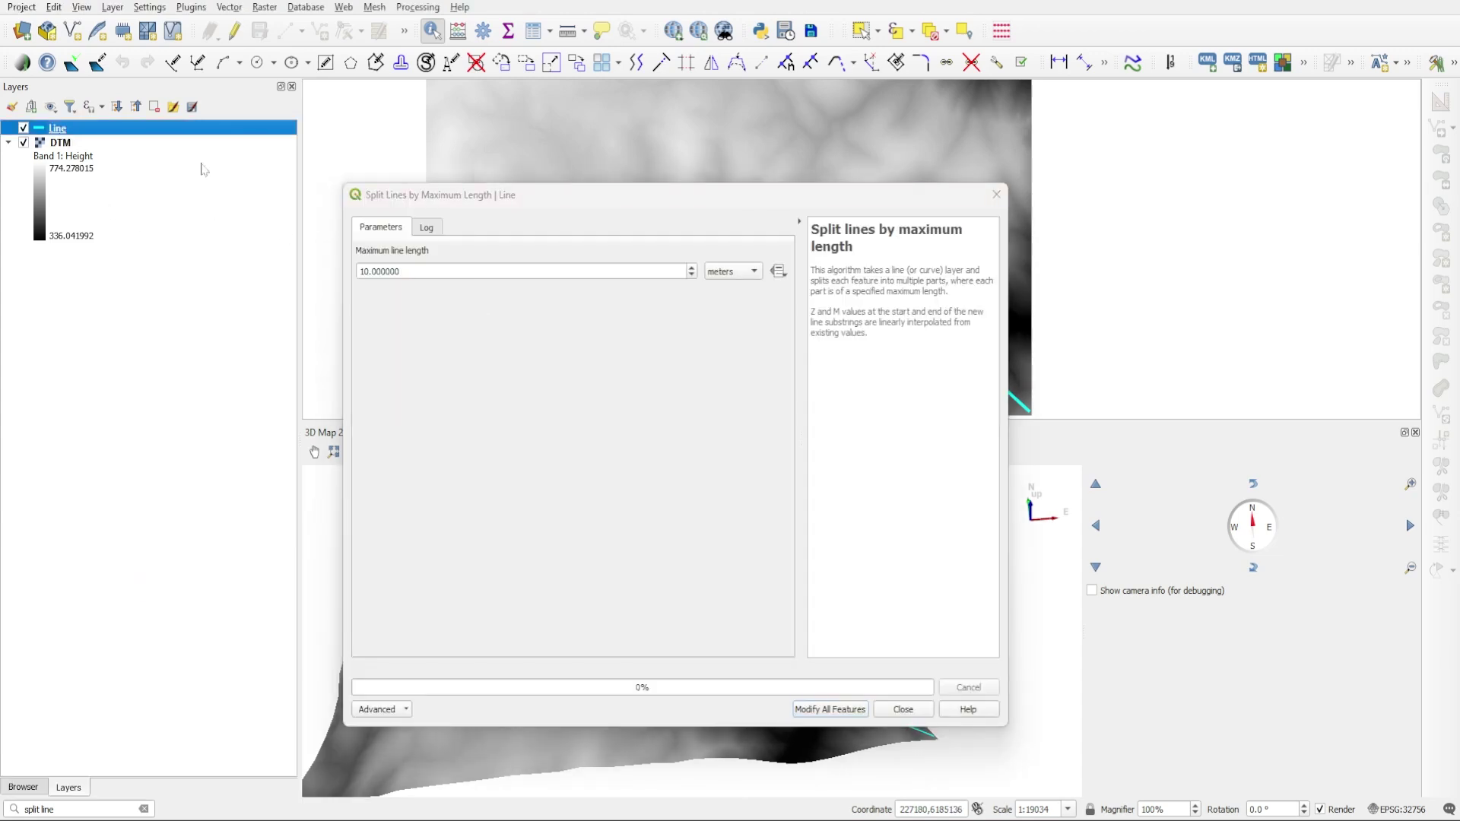
click(535, 192)
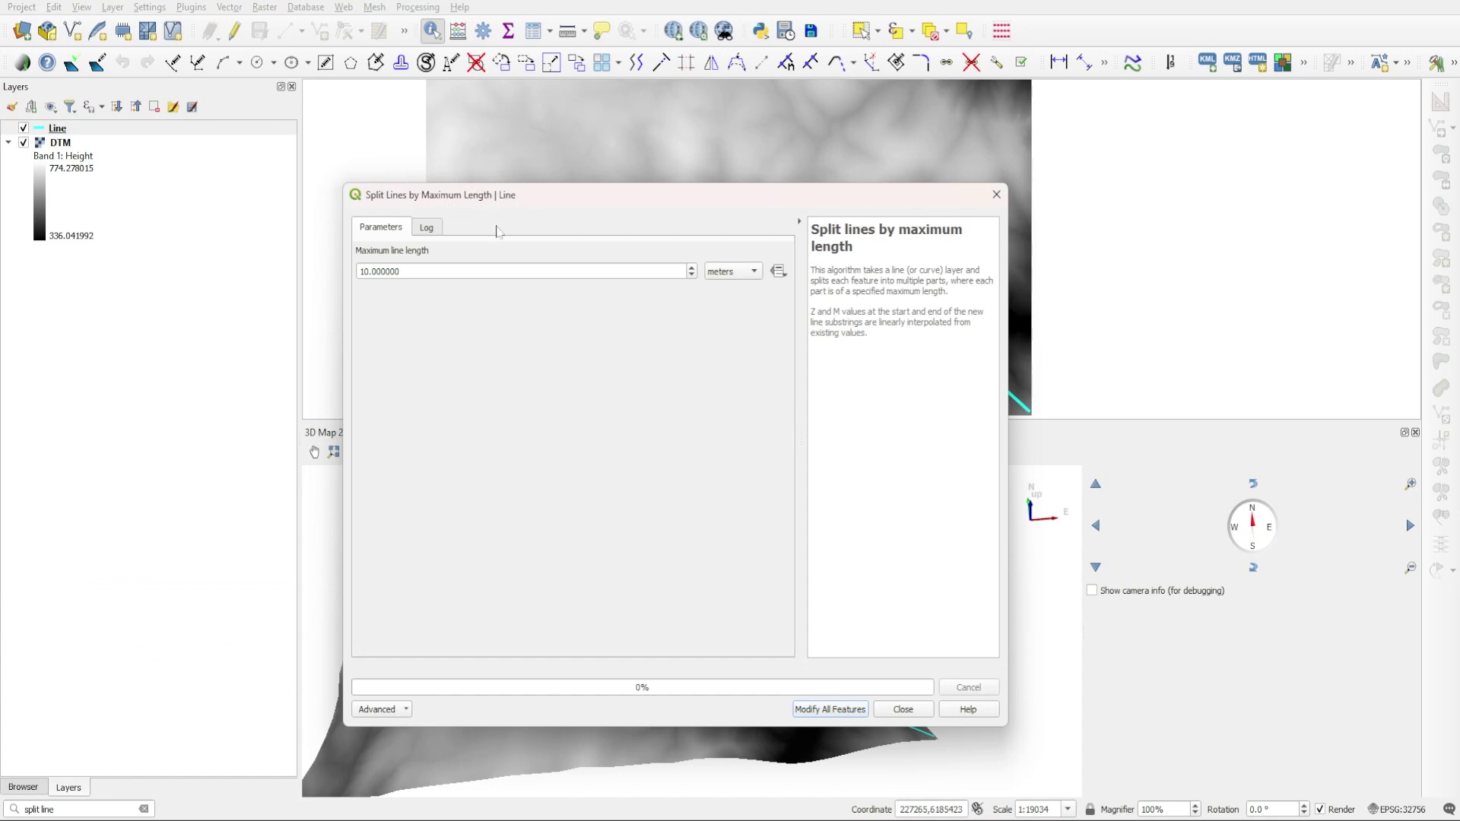
Split all features of the Line layer in place with a maximum line length of 20 meters and close the dialog
click(395, 271)
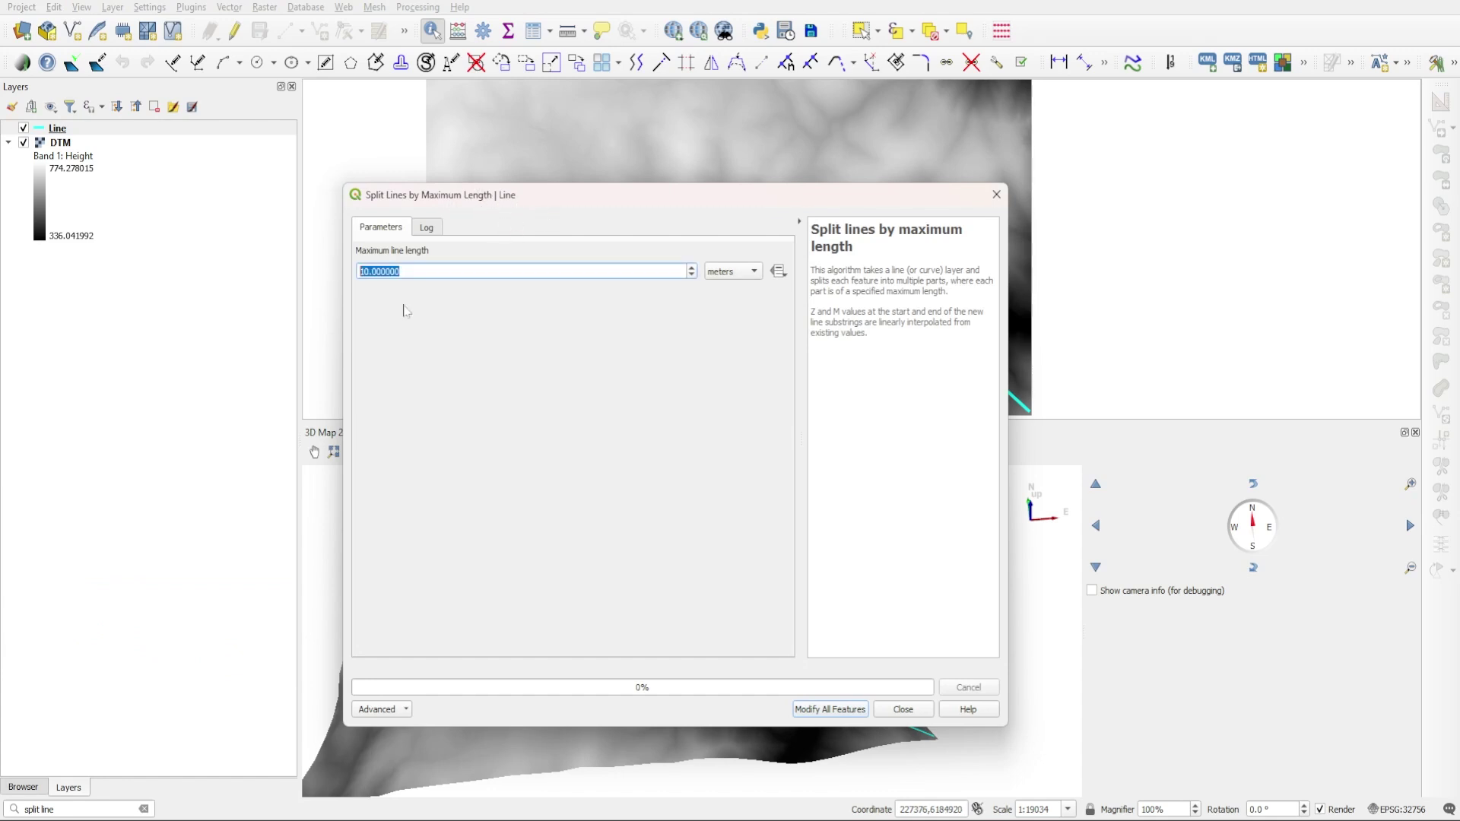
text(20)
click(592, 464)
click(831, 709)
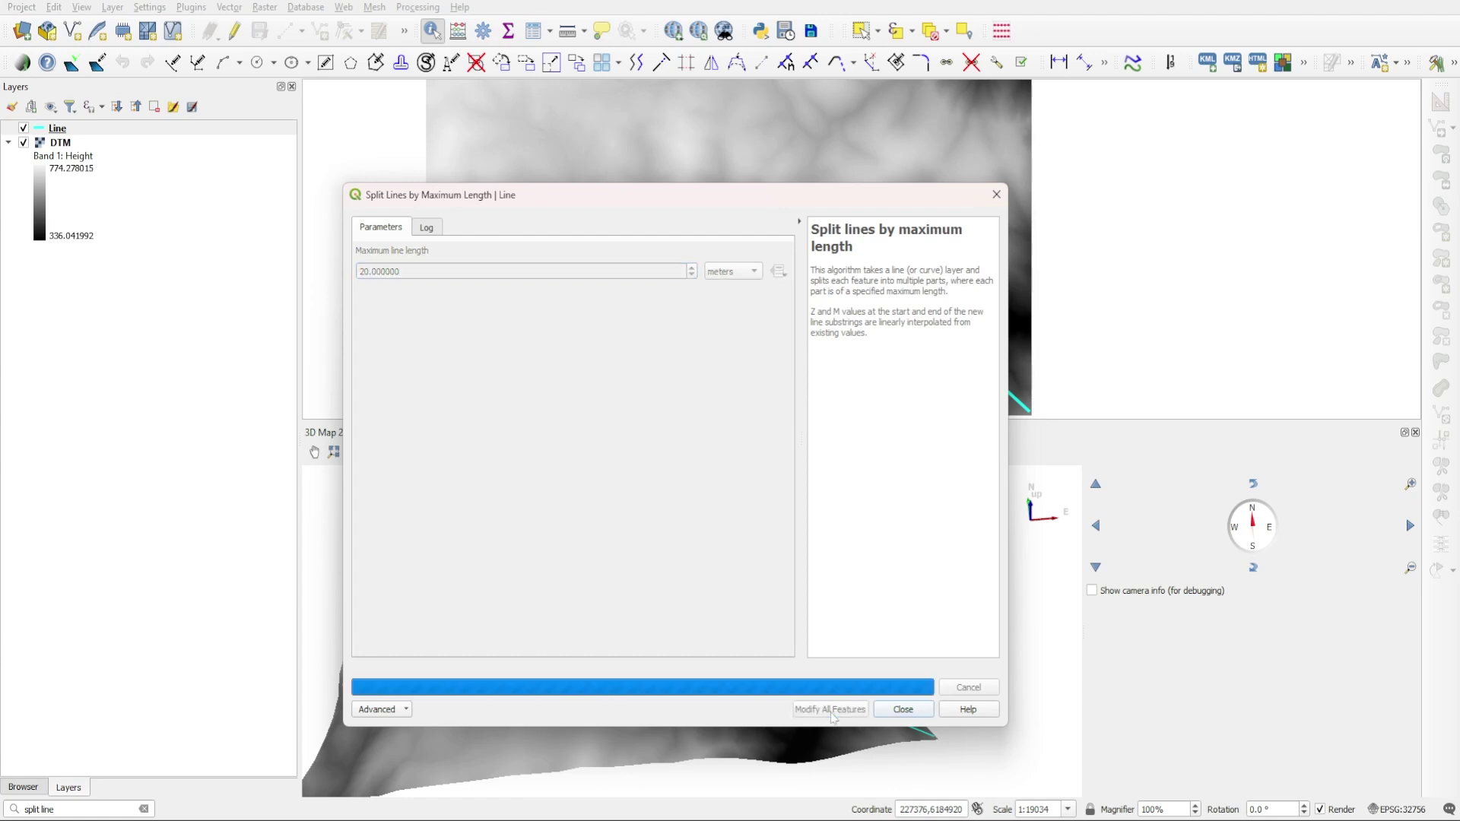
click(926, 709)
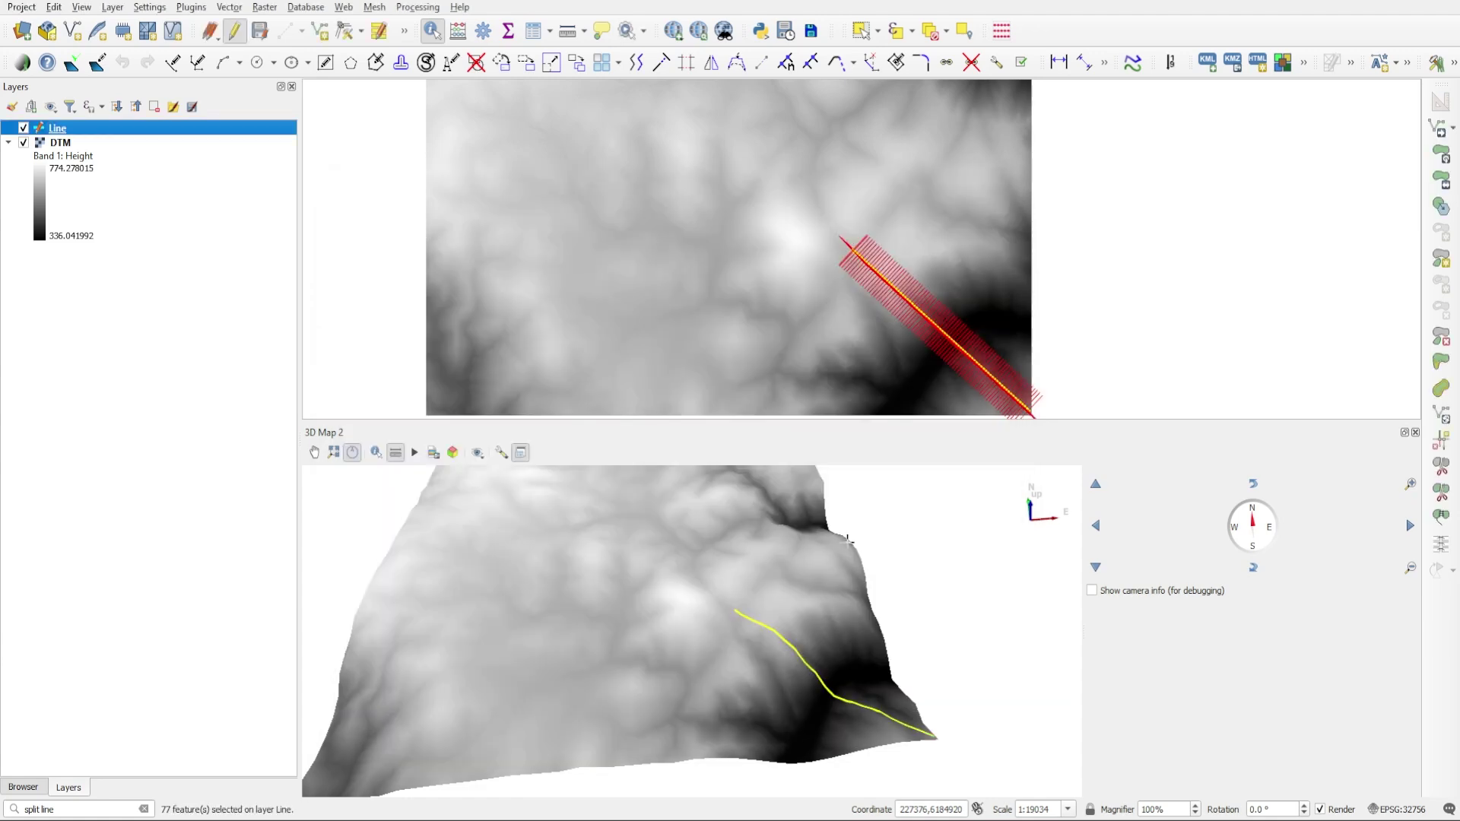
Examine the split segments and their spacing along the line in the 2D map
scroll(911, 283, up, 2)
scroll(753, 209, up, 1)
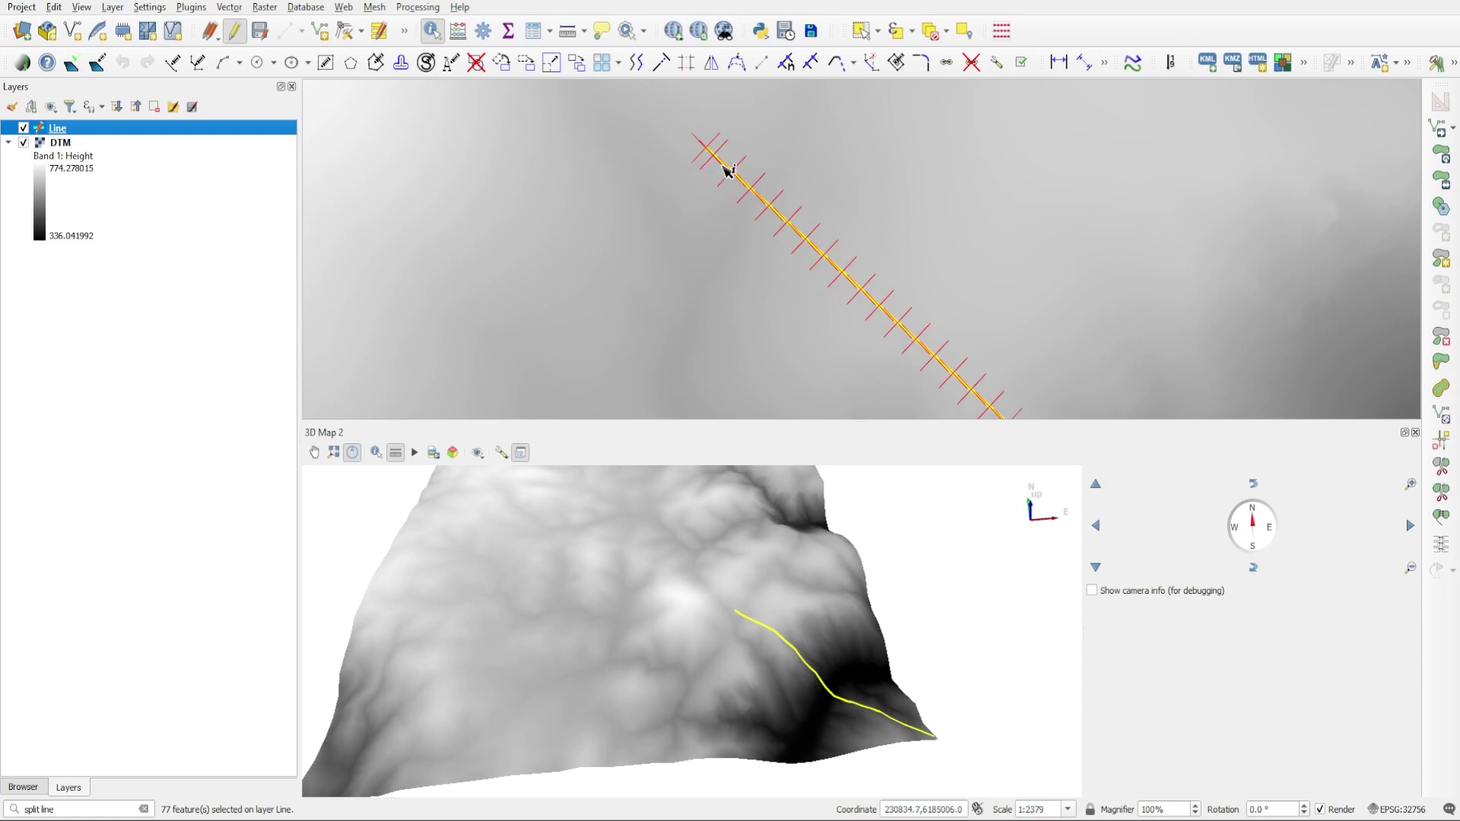
scroll(694, 160, up, 1)
scroll(687, 120, up, 2)
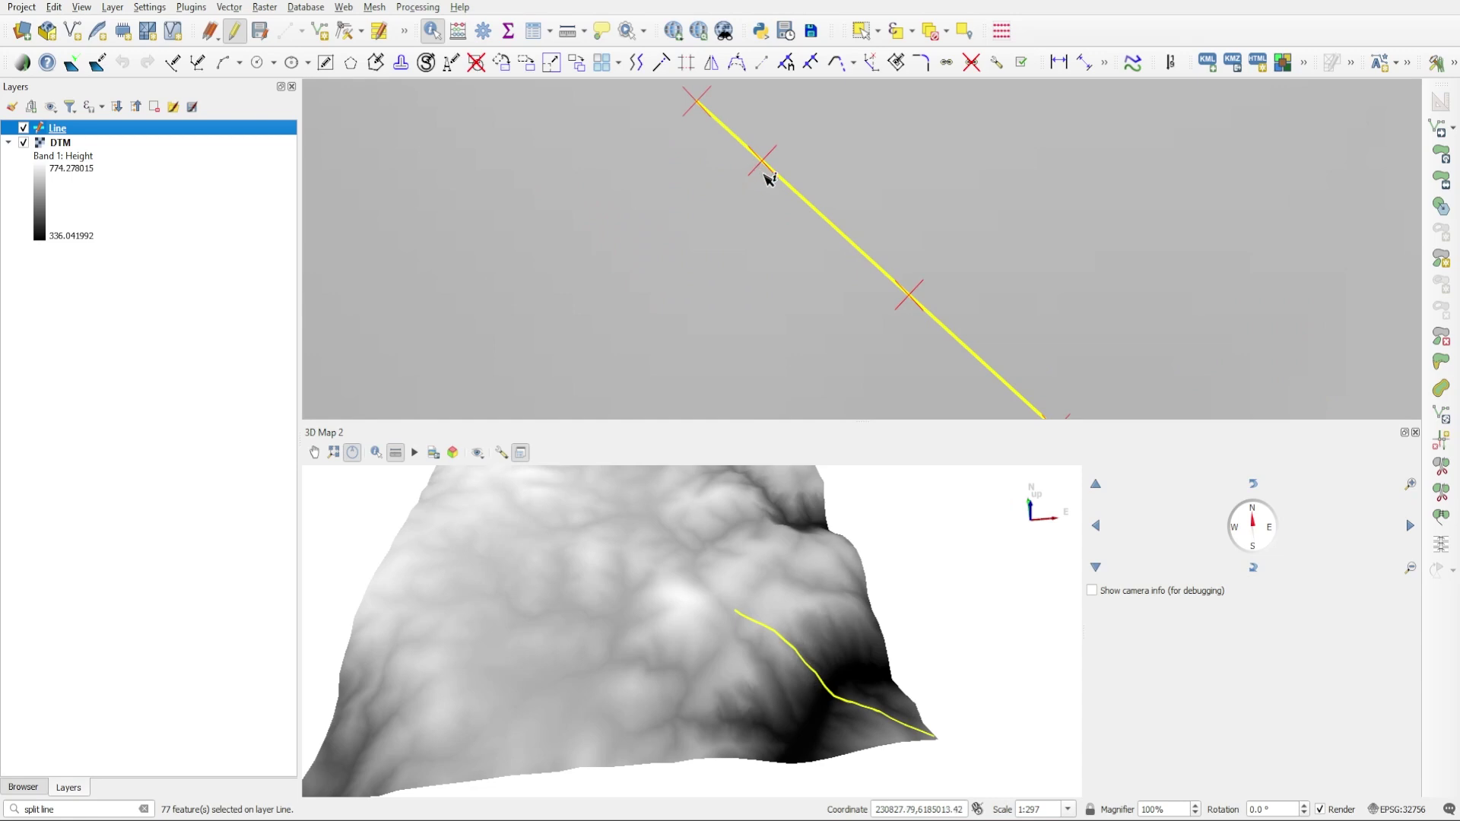
scroll(767, 176, down, 1)
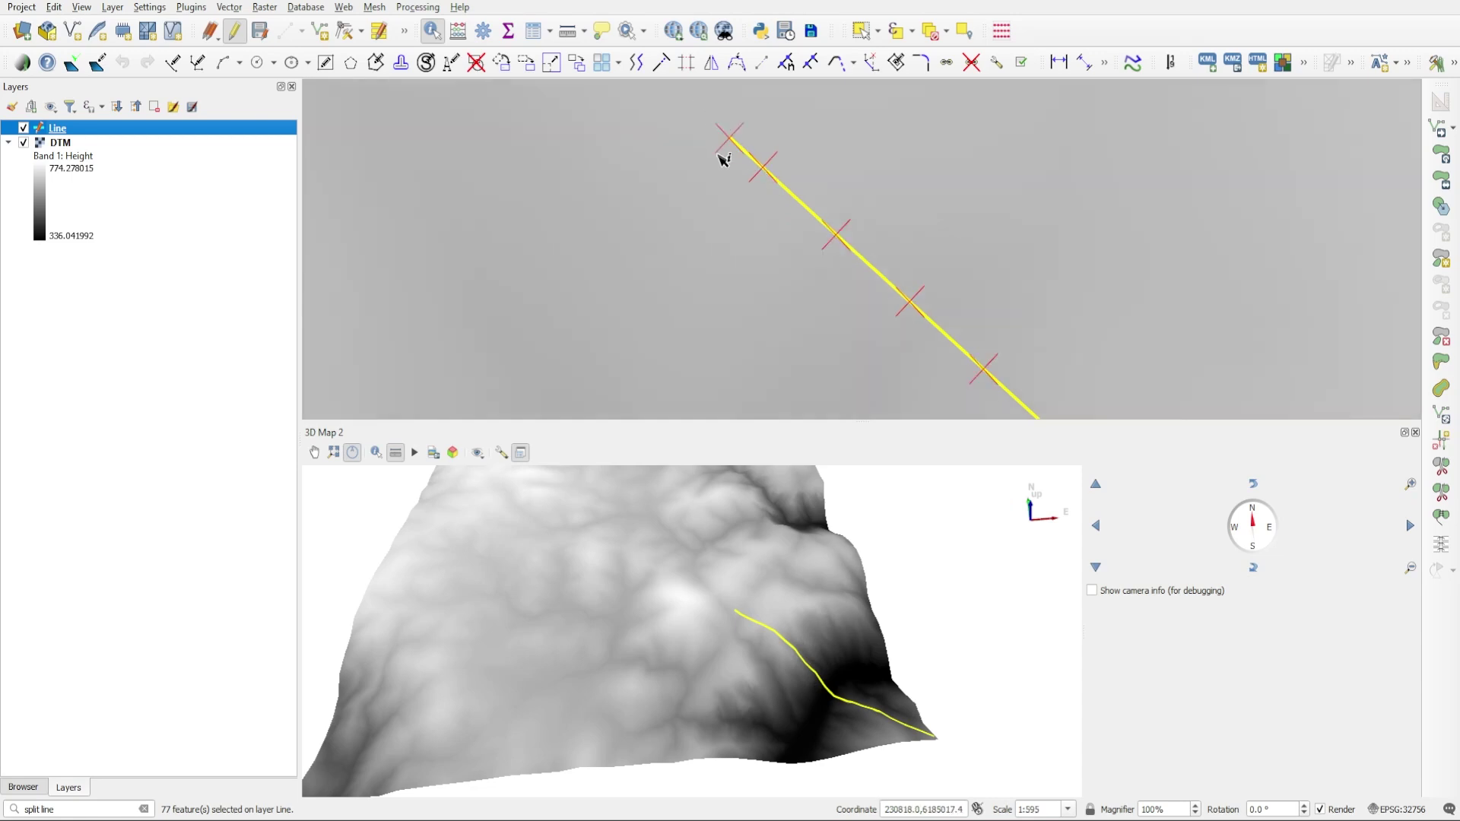
scroll(794, 204, down, 2)
scroll(848, 260, down, 3)
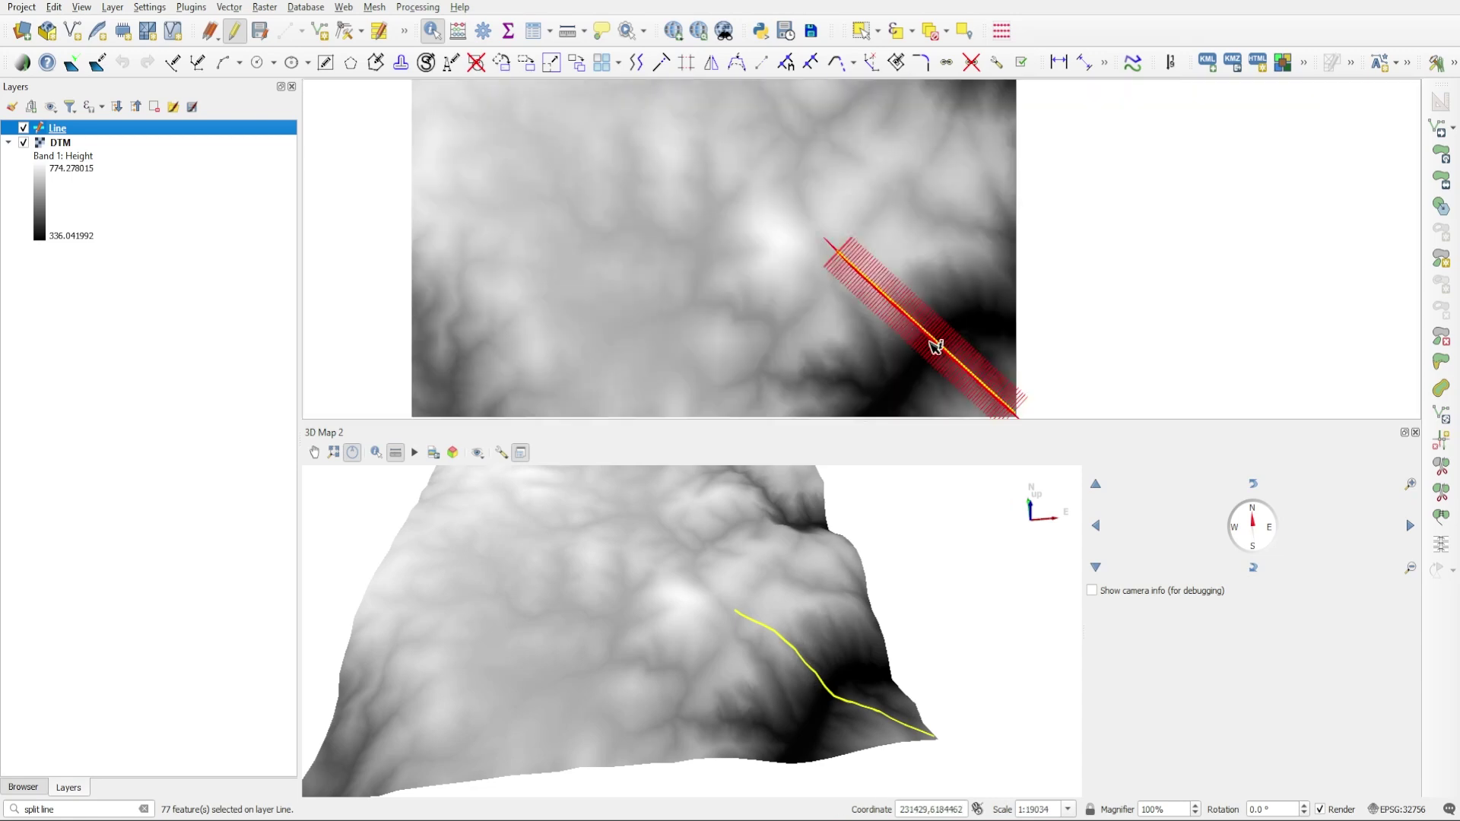
middle_drag(936, 346, 893, 293)
scroll(930, 329, up, 1)
middle_drag(775, 186, 782, 218)
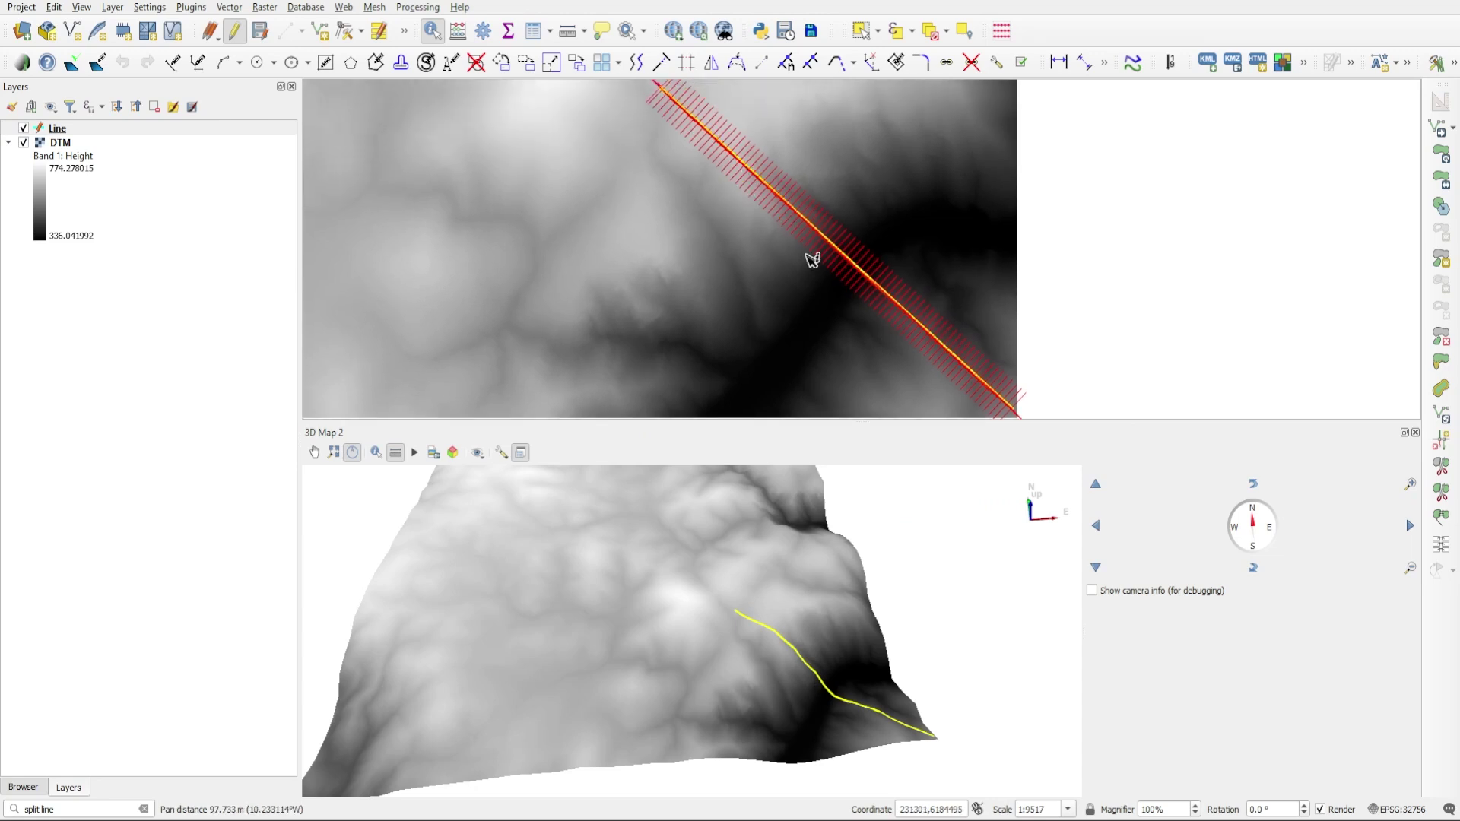
End the edit session on the Line layer, saving the split segments
click(145, 131)
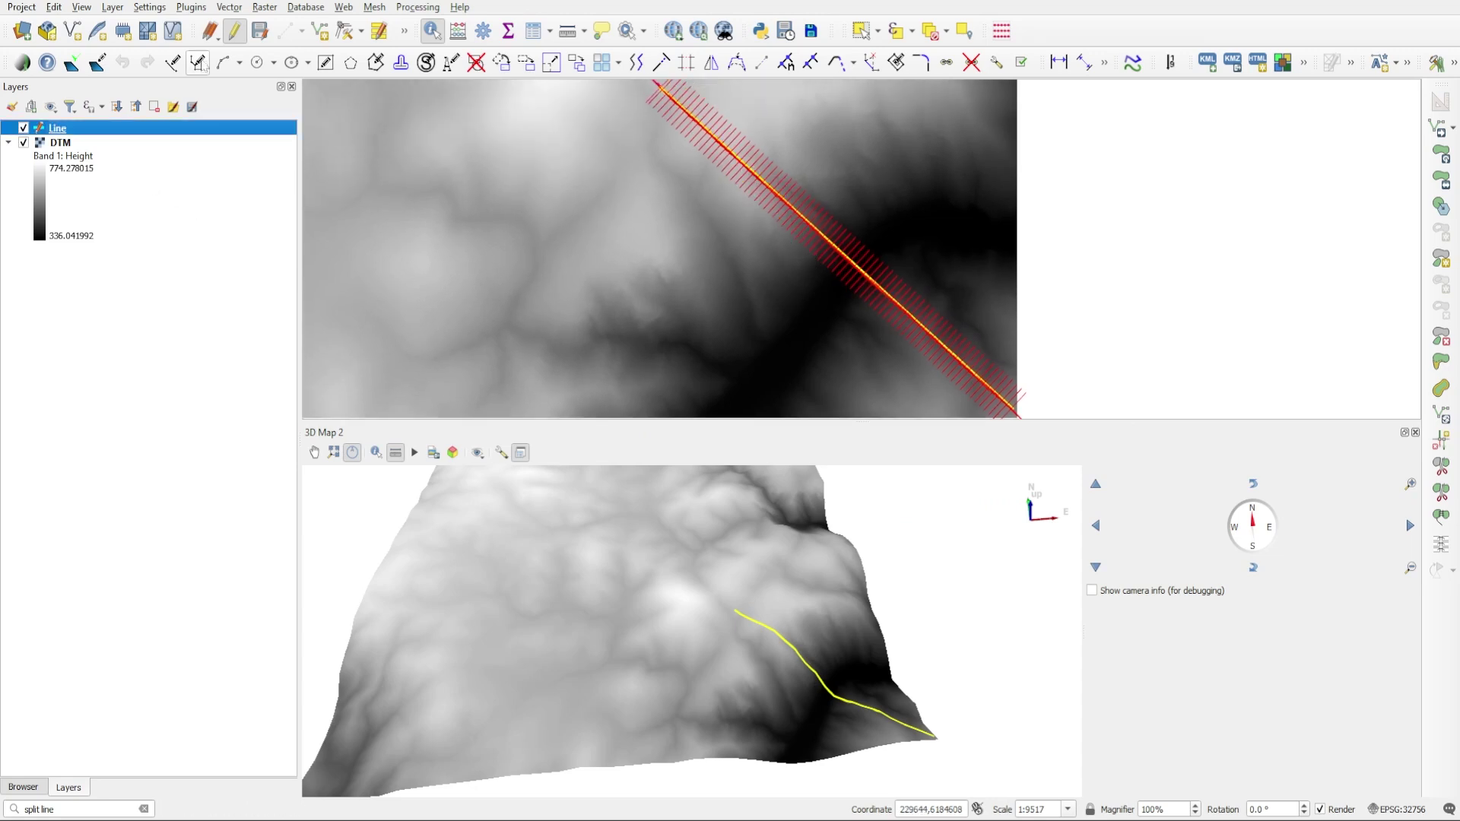
click(233, 32)
click(684, 416)
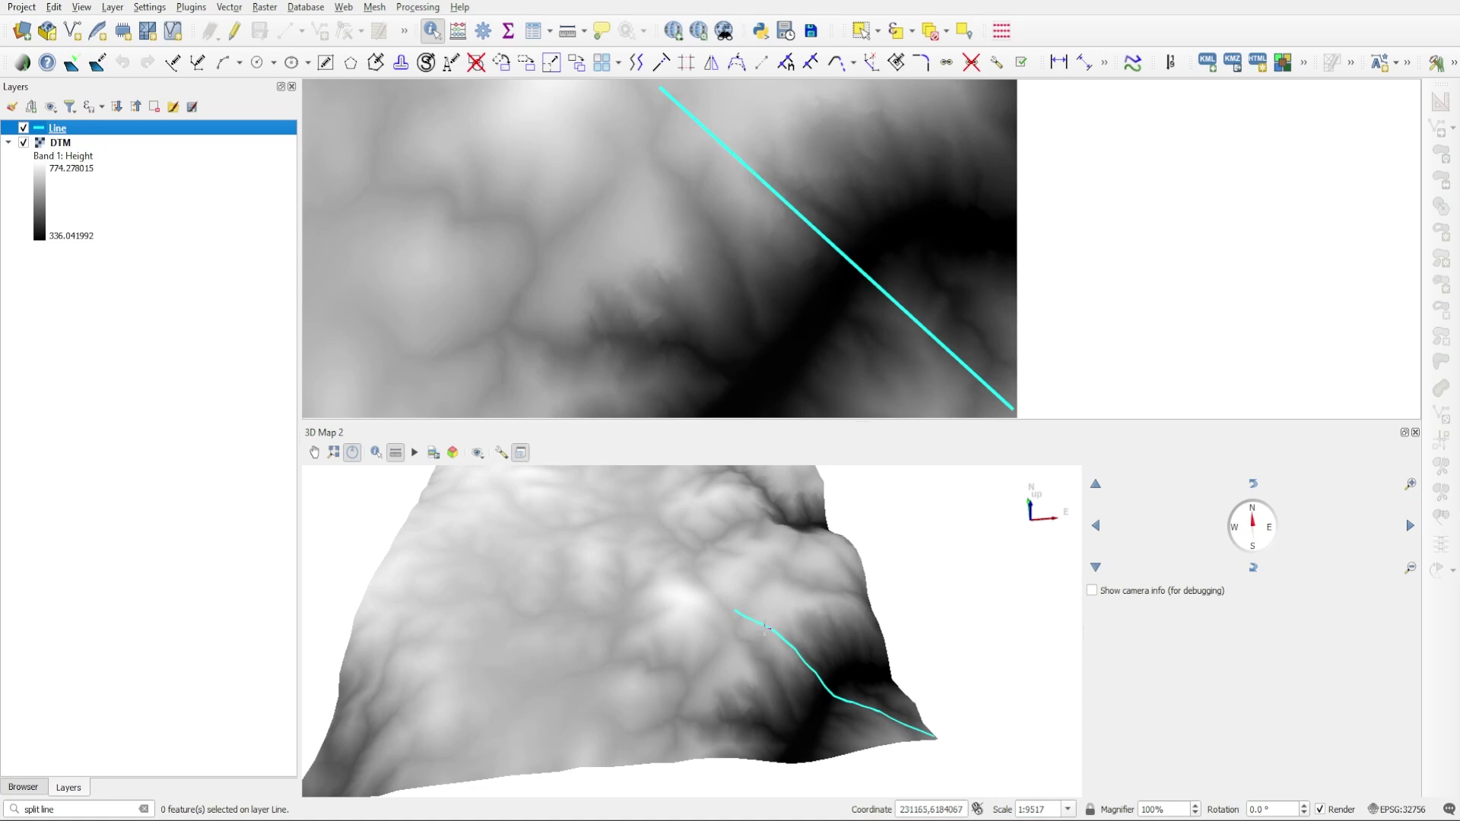
Search the processing algorithms for "drape" and open Drape (set Z value from raster)
scroll(778, 674, up, 1)
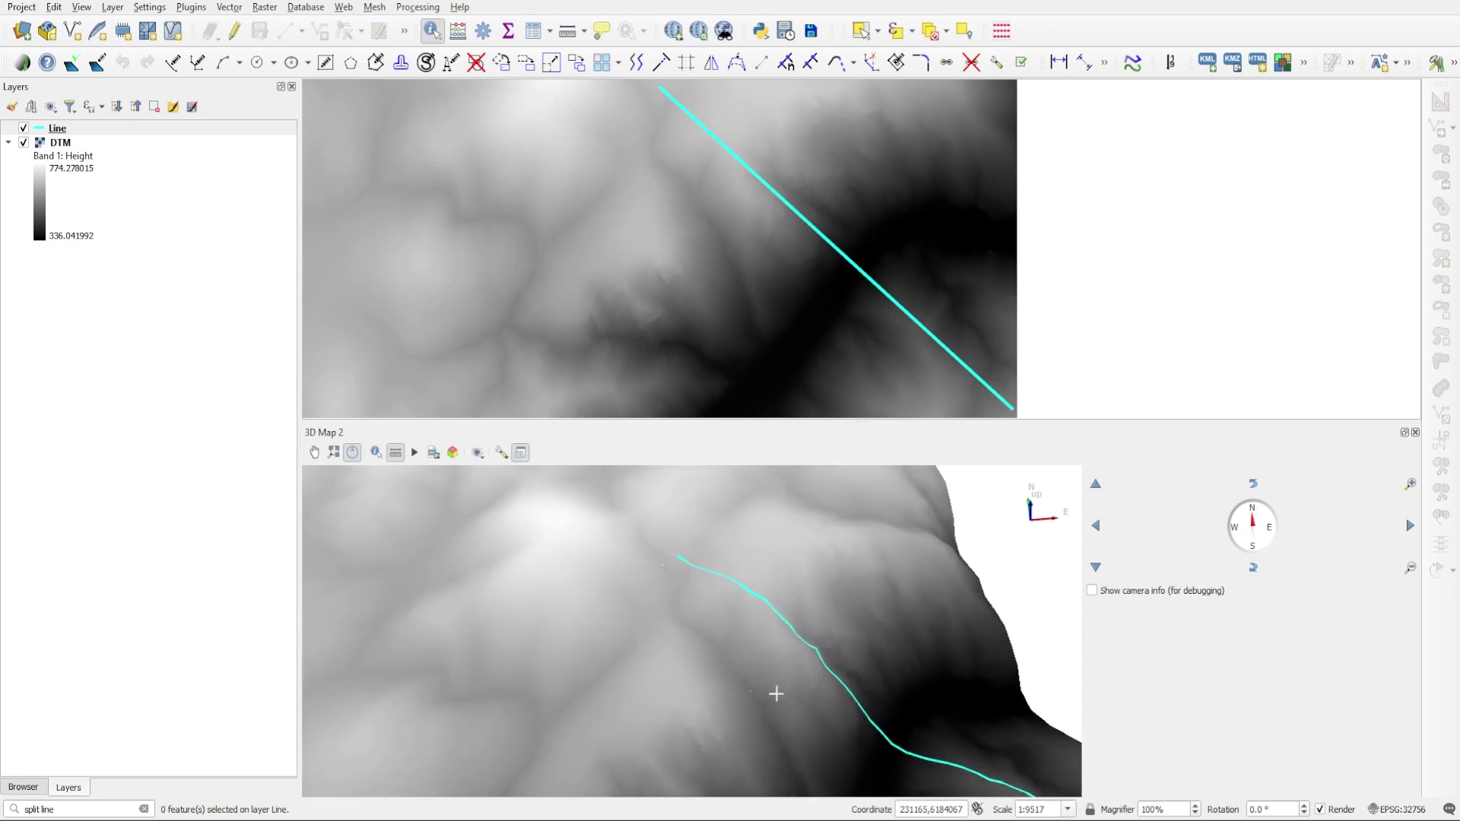
scroll(778, 671, up, 1)
click(106, 807)
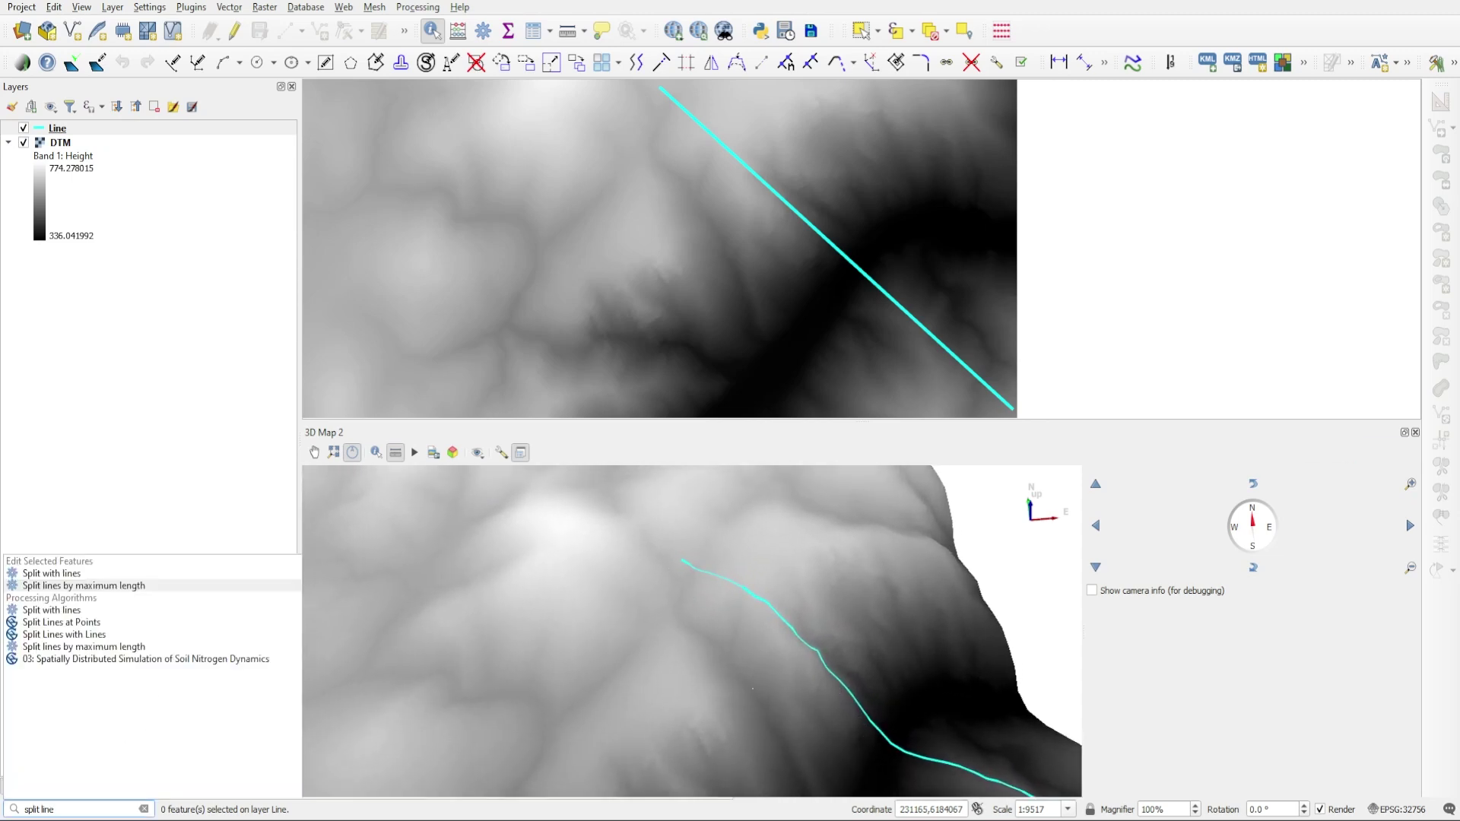
key(BackSpace)
key(BackSpace)
key(BackSpace)
key(BackSpace)
key(BackSpace)
key(BackSpace)
key(BackSpace)
key(BackSpace)
key(BackSpace)
key(BackSpace)
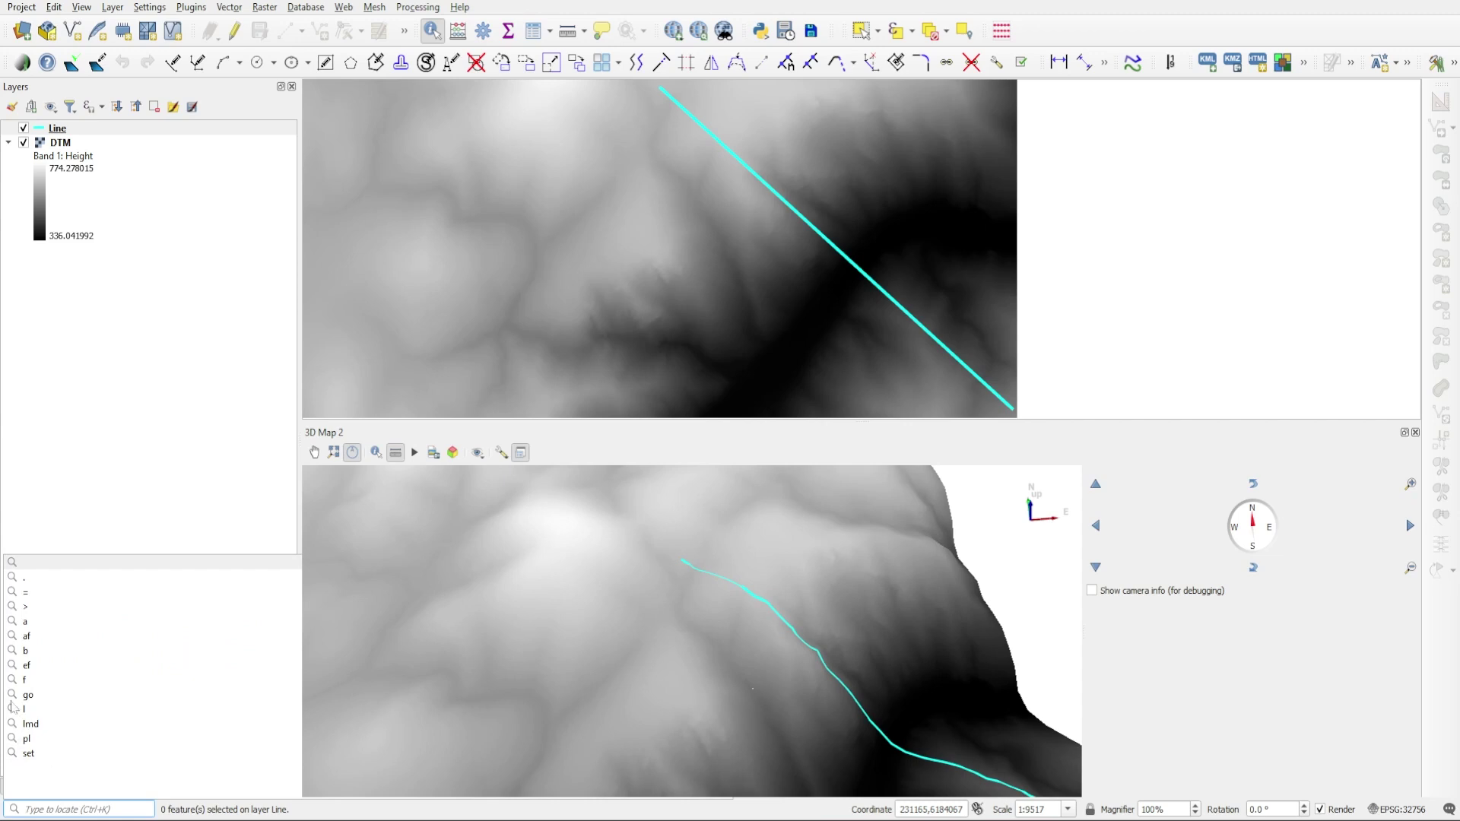
text(drape)
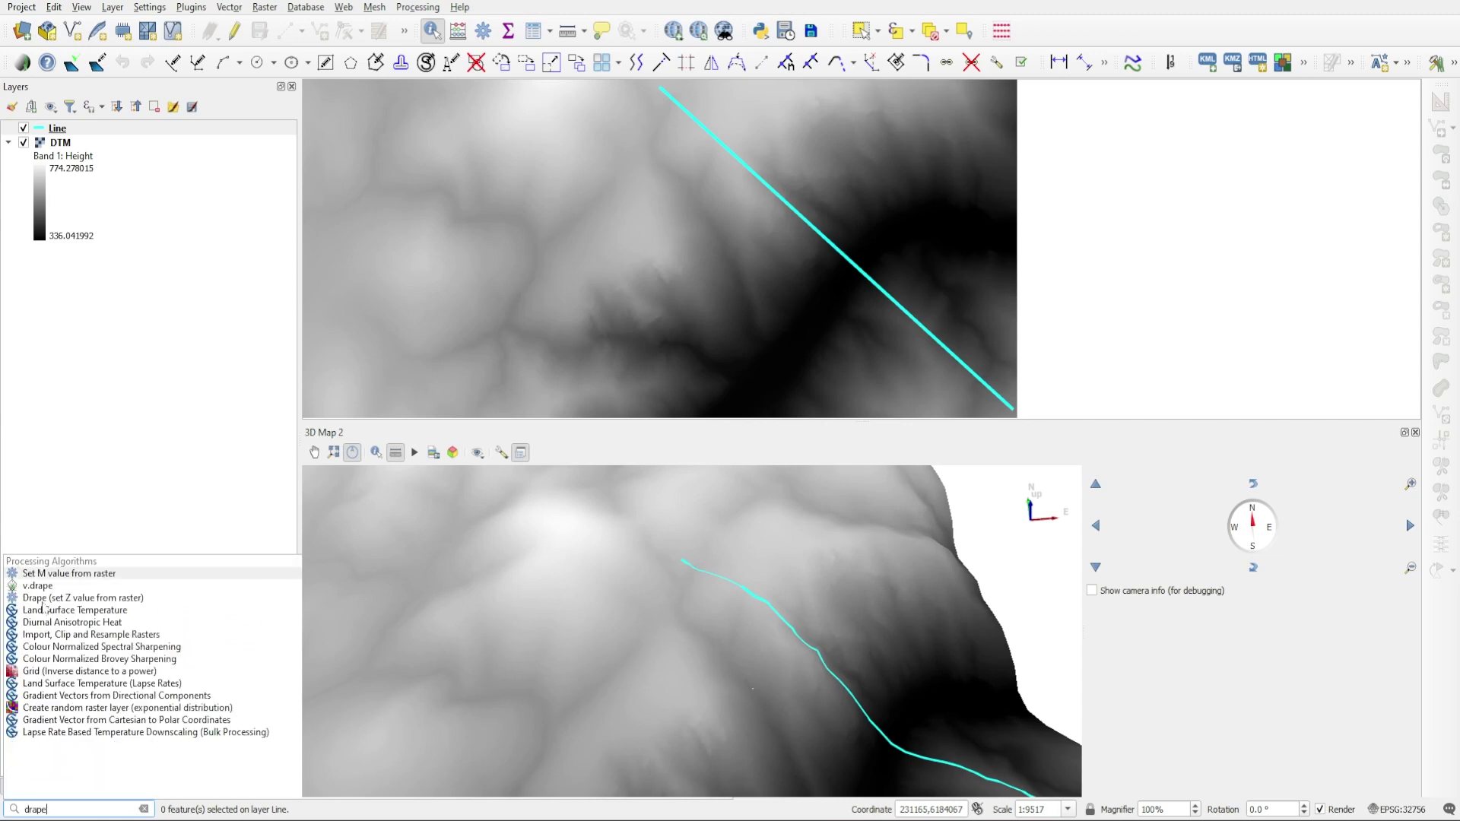
click(38, 600)
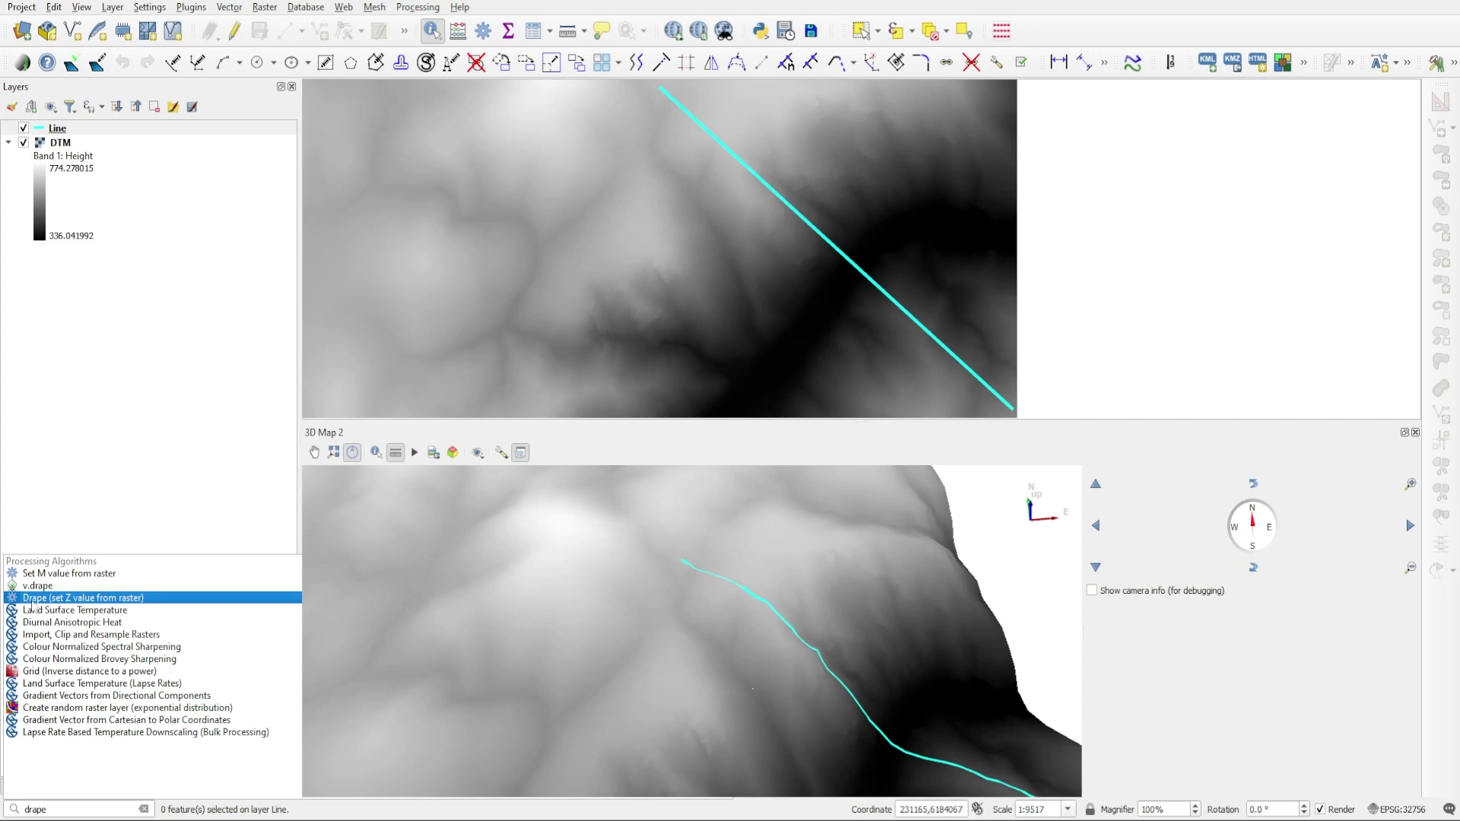
click(115, 599)
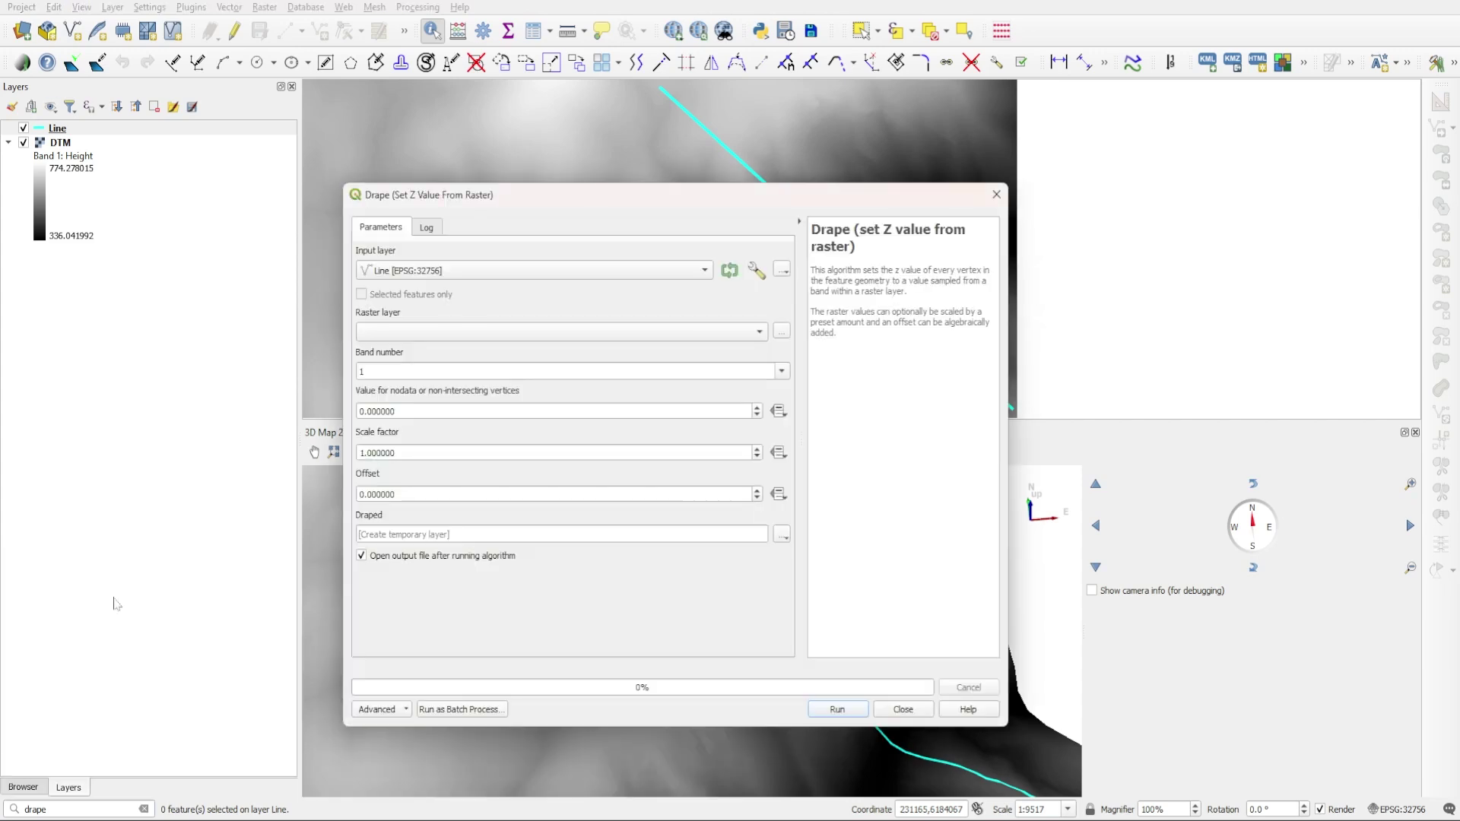
Drape the Line layer over the DTM raster's Band 1: Height into a temporary layer and close the dialog
click(380, 272)
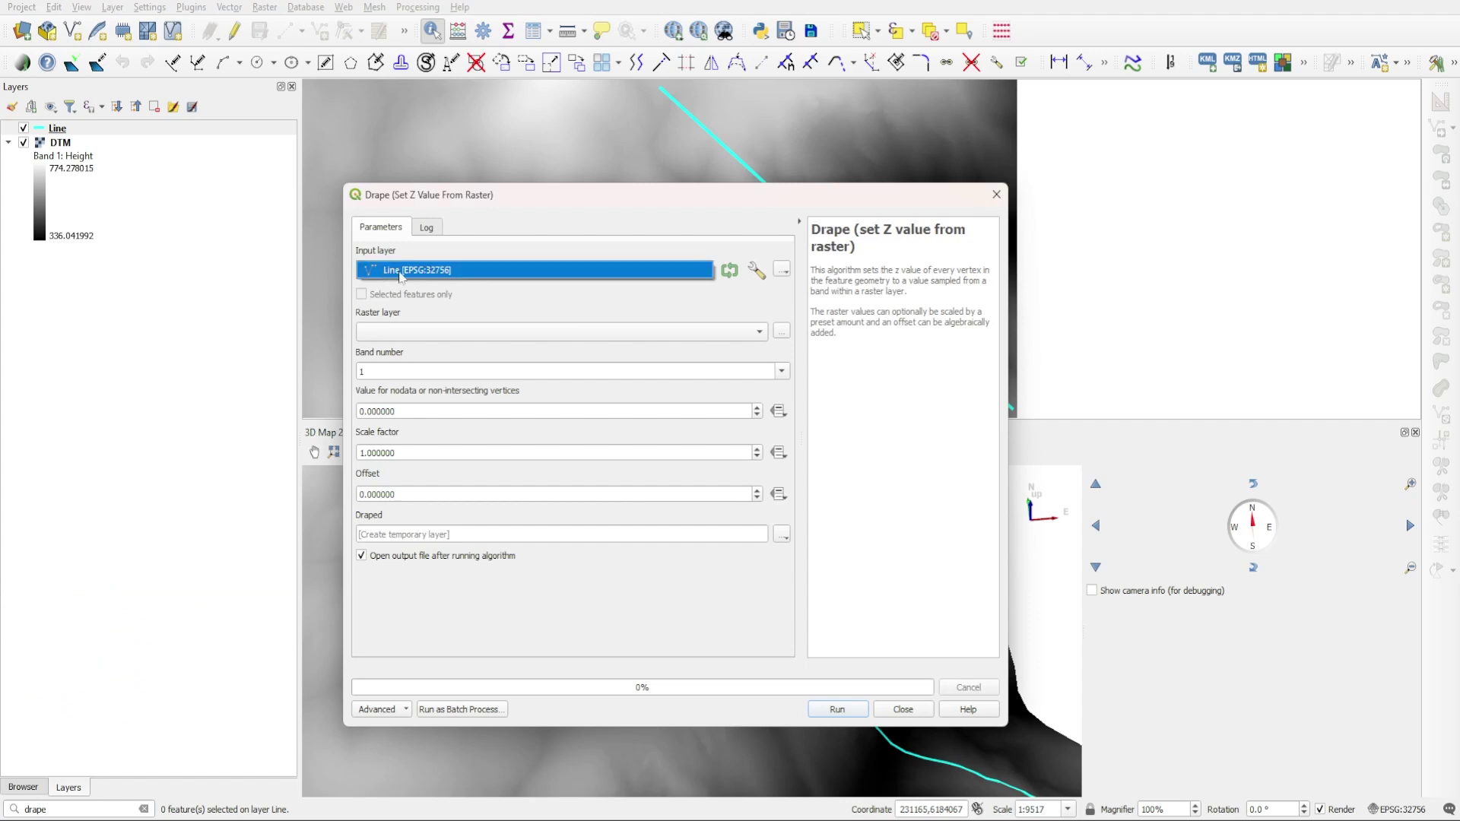
click(384, 334)
click(378, 335)
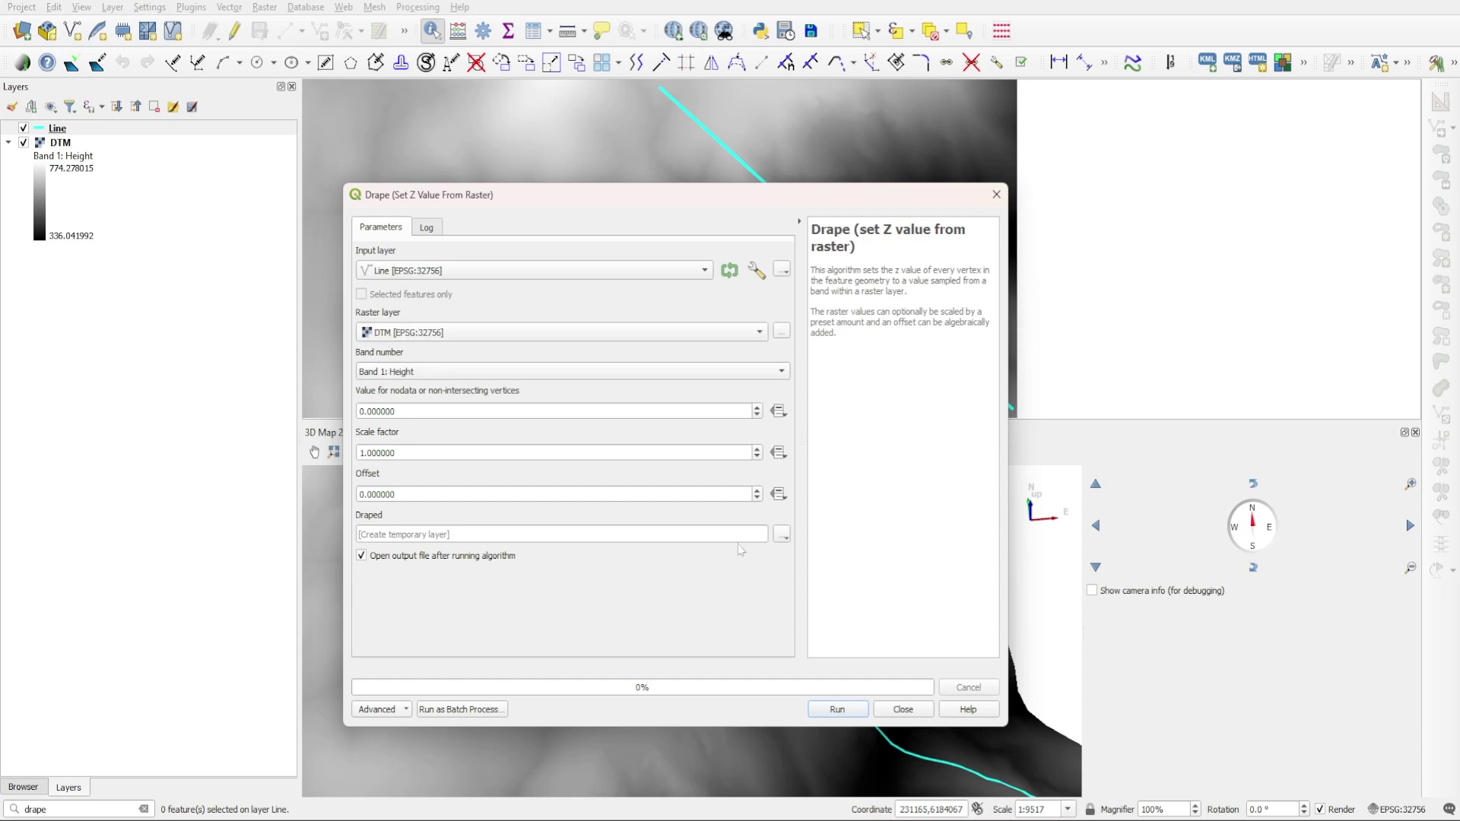
click(840, 712)
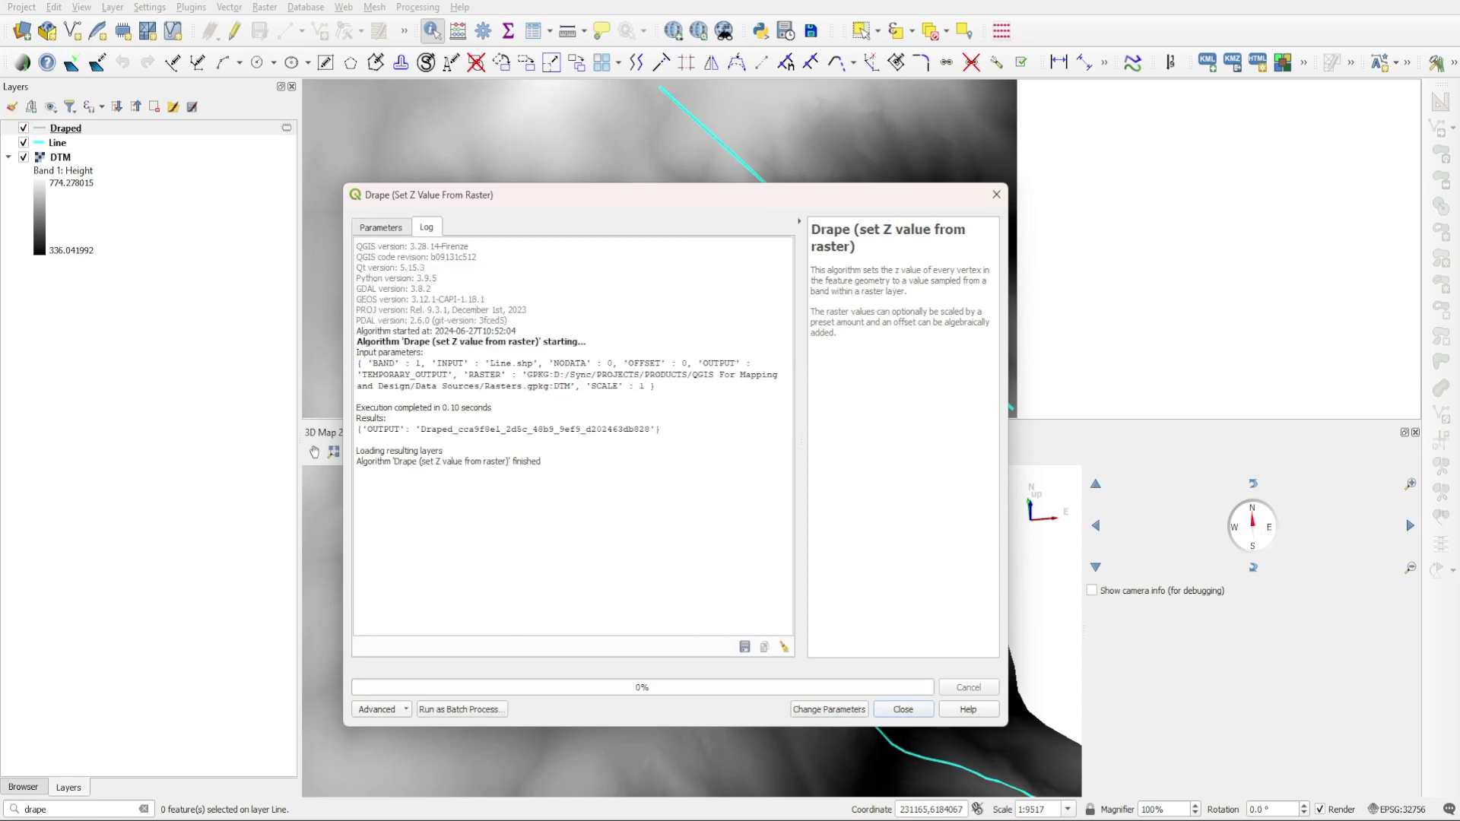
click(902, 710)
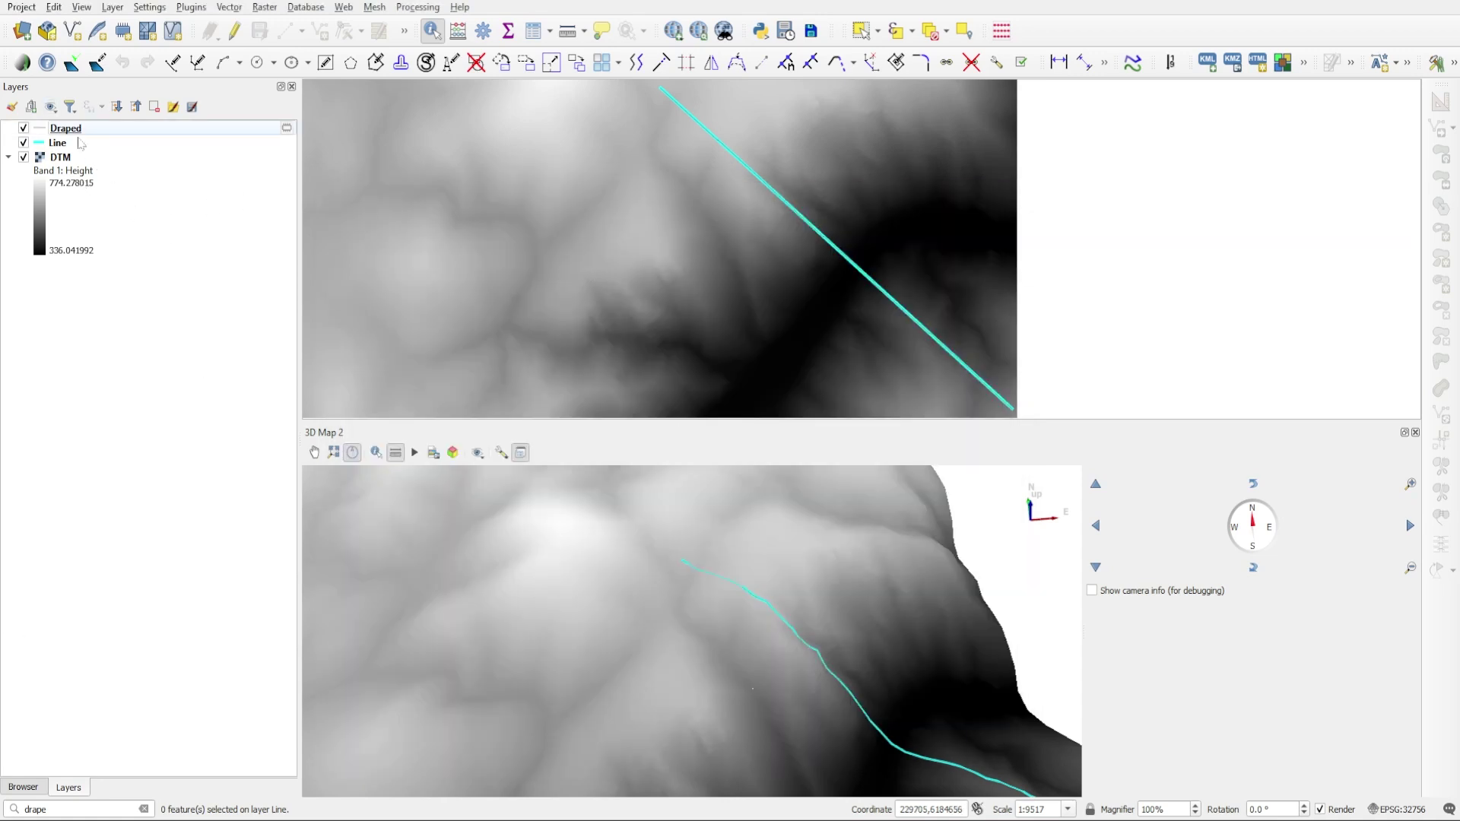
Hide the Line layer and make the Draped layer active
click(24, 142)
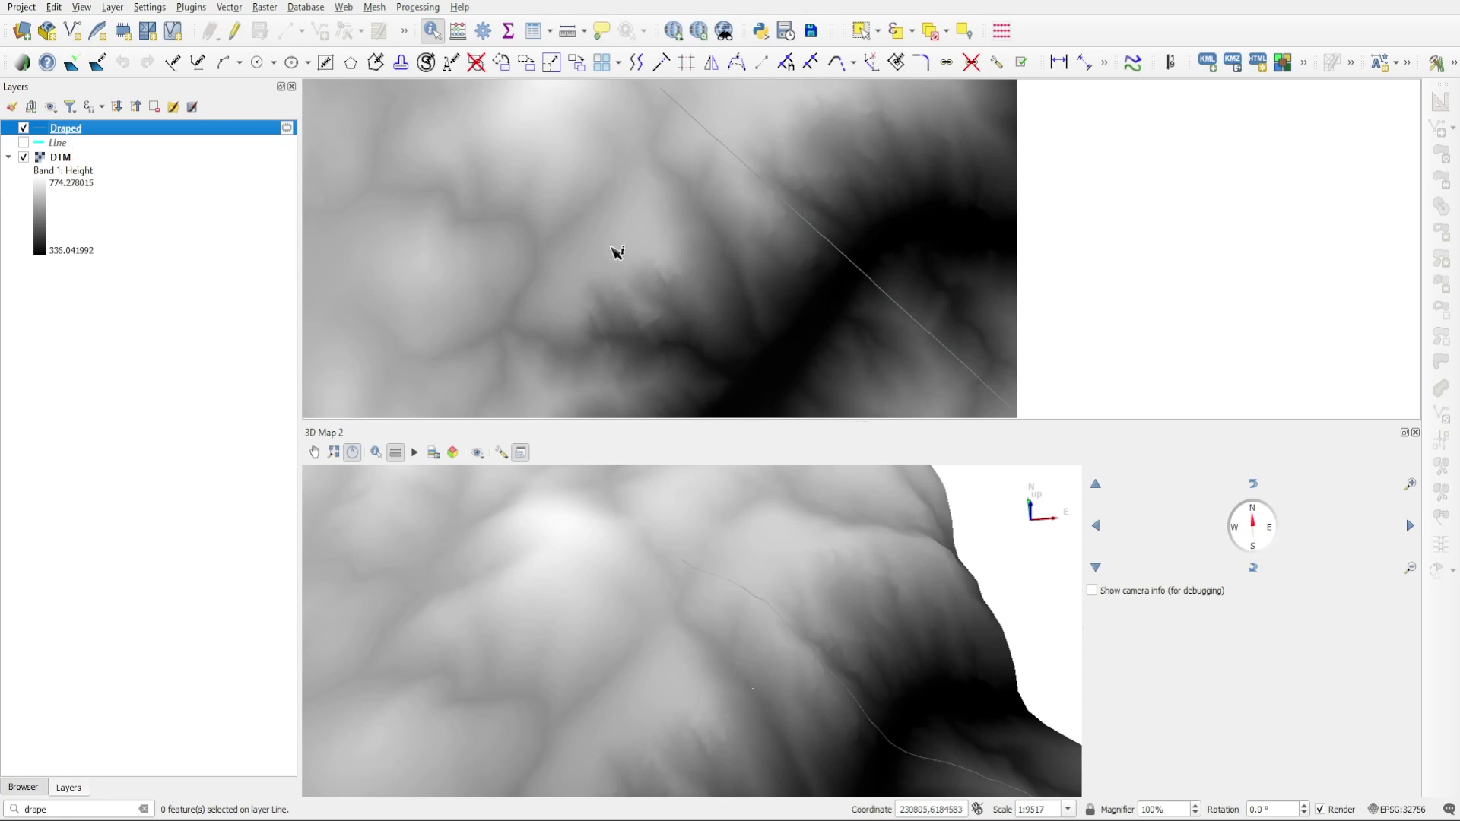
click(60, 144)
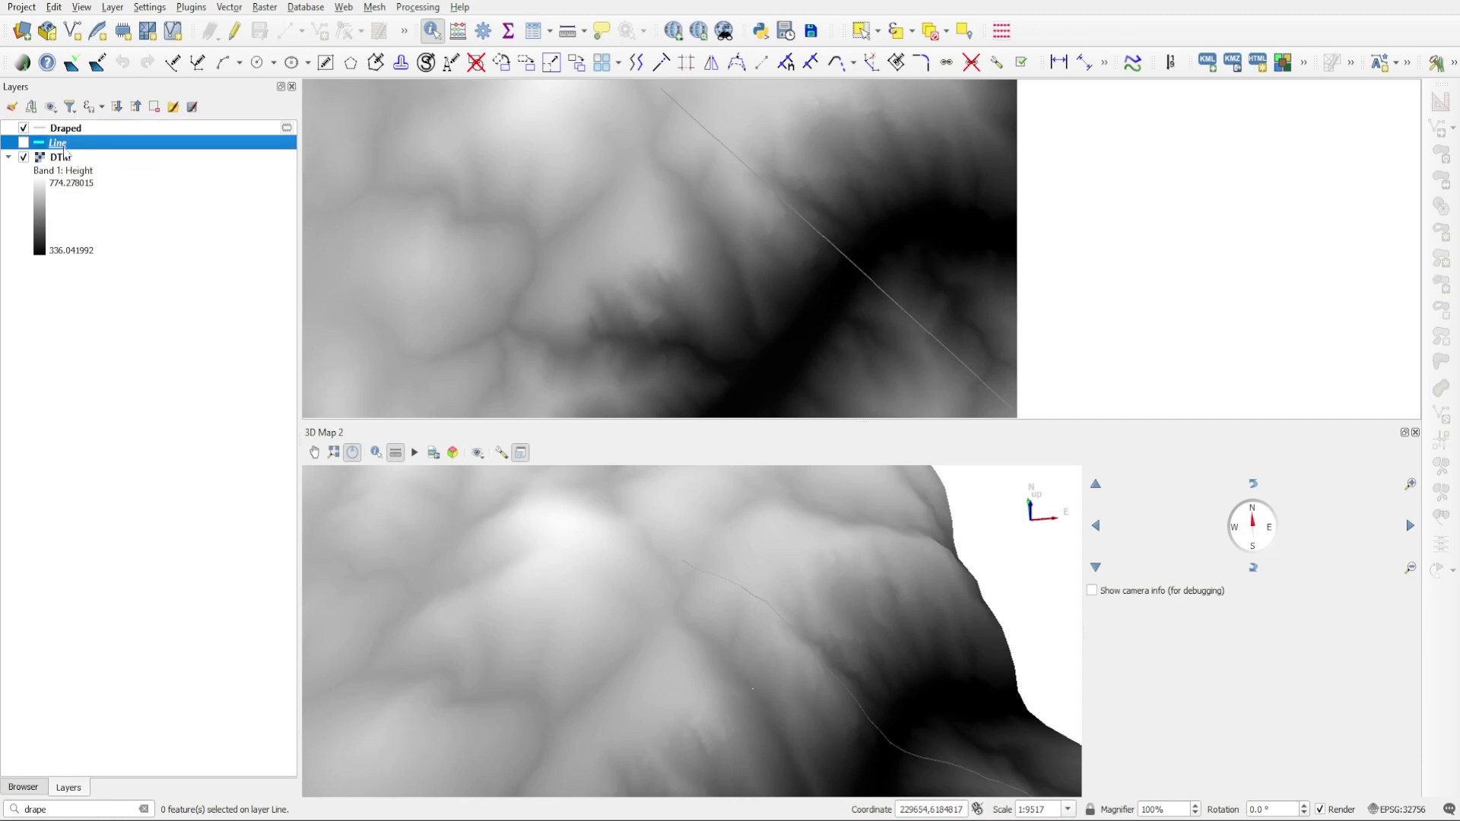
click(66, 129)
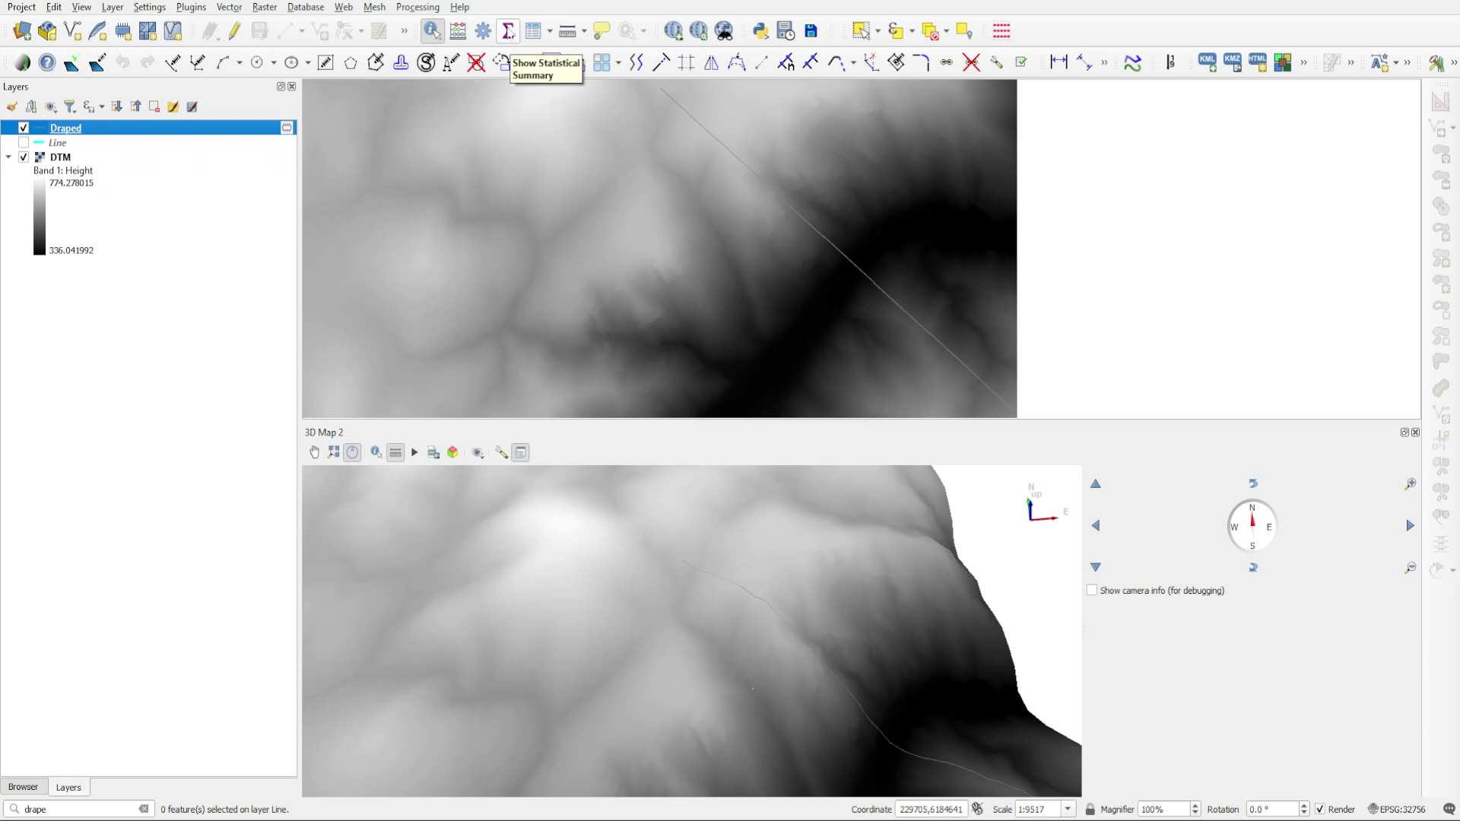
Show the statistical summary of $length for the Line layer and highlight its Sum value
click(509, 31)
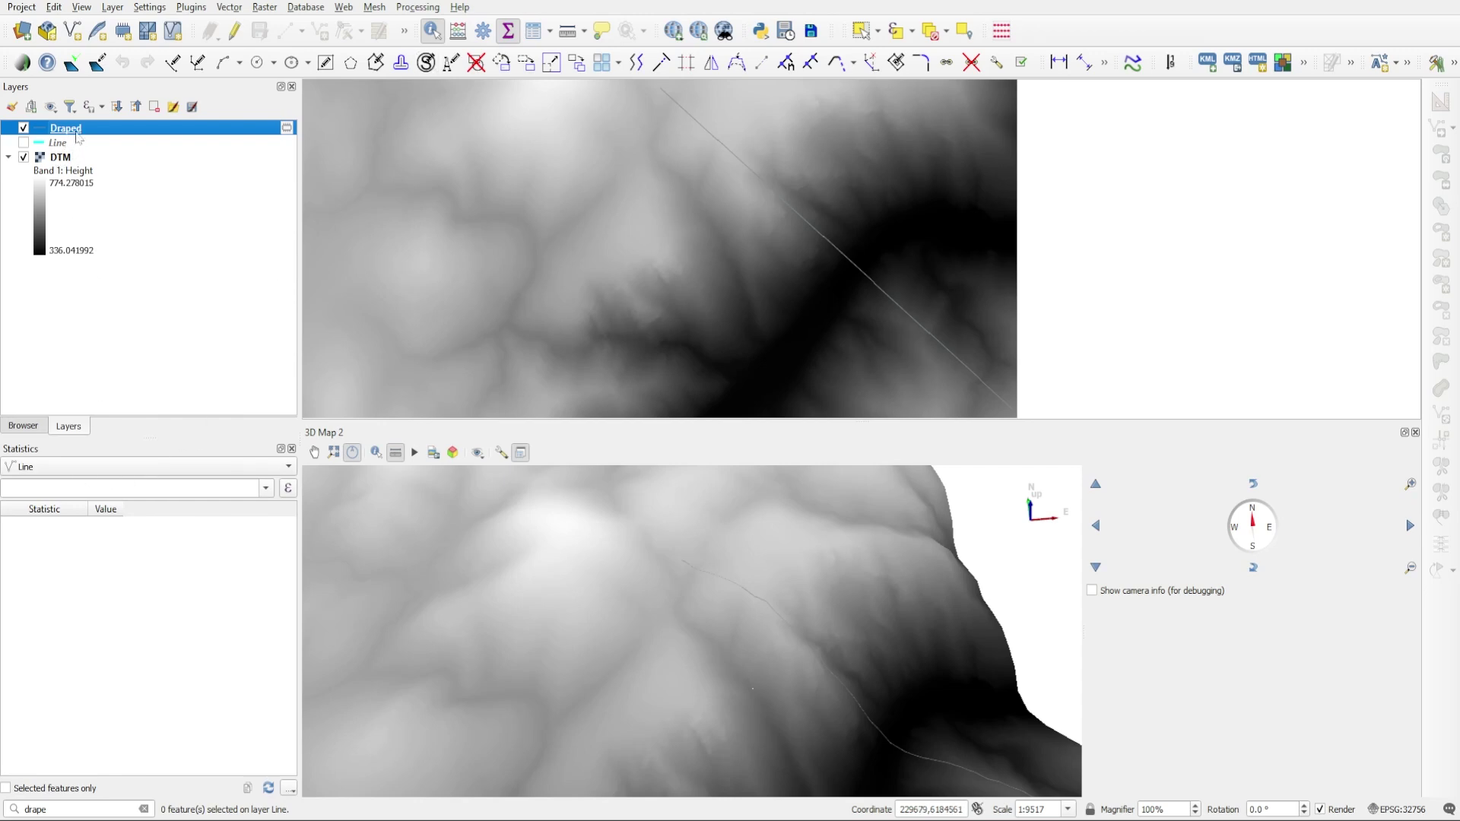
click(47, 466)
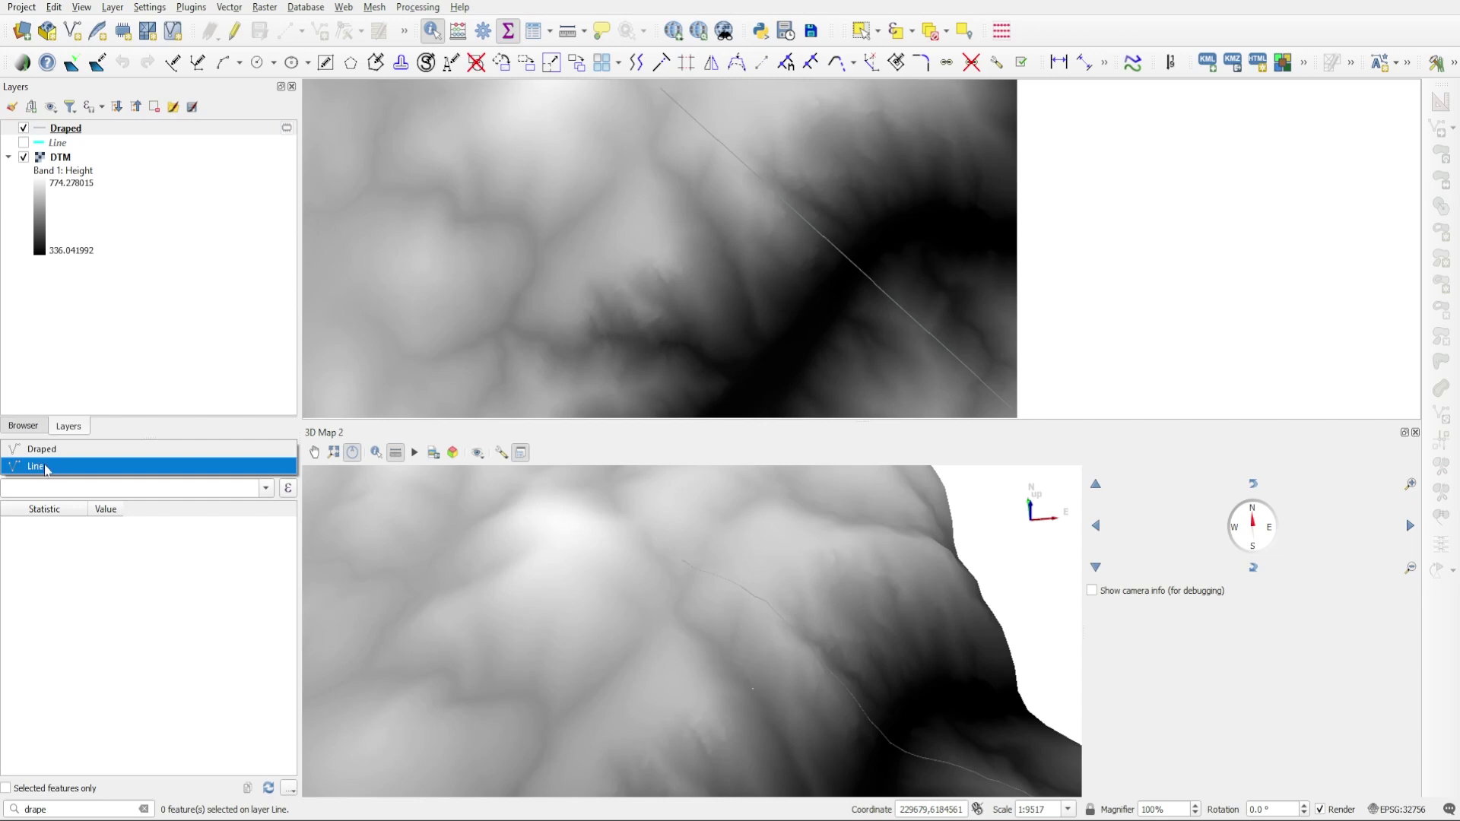
click(46, 467)
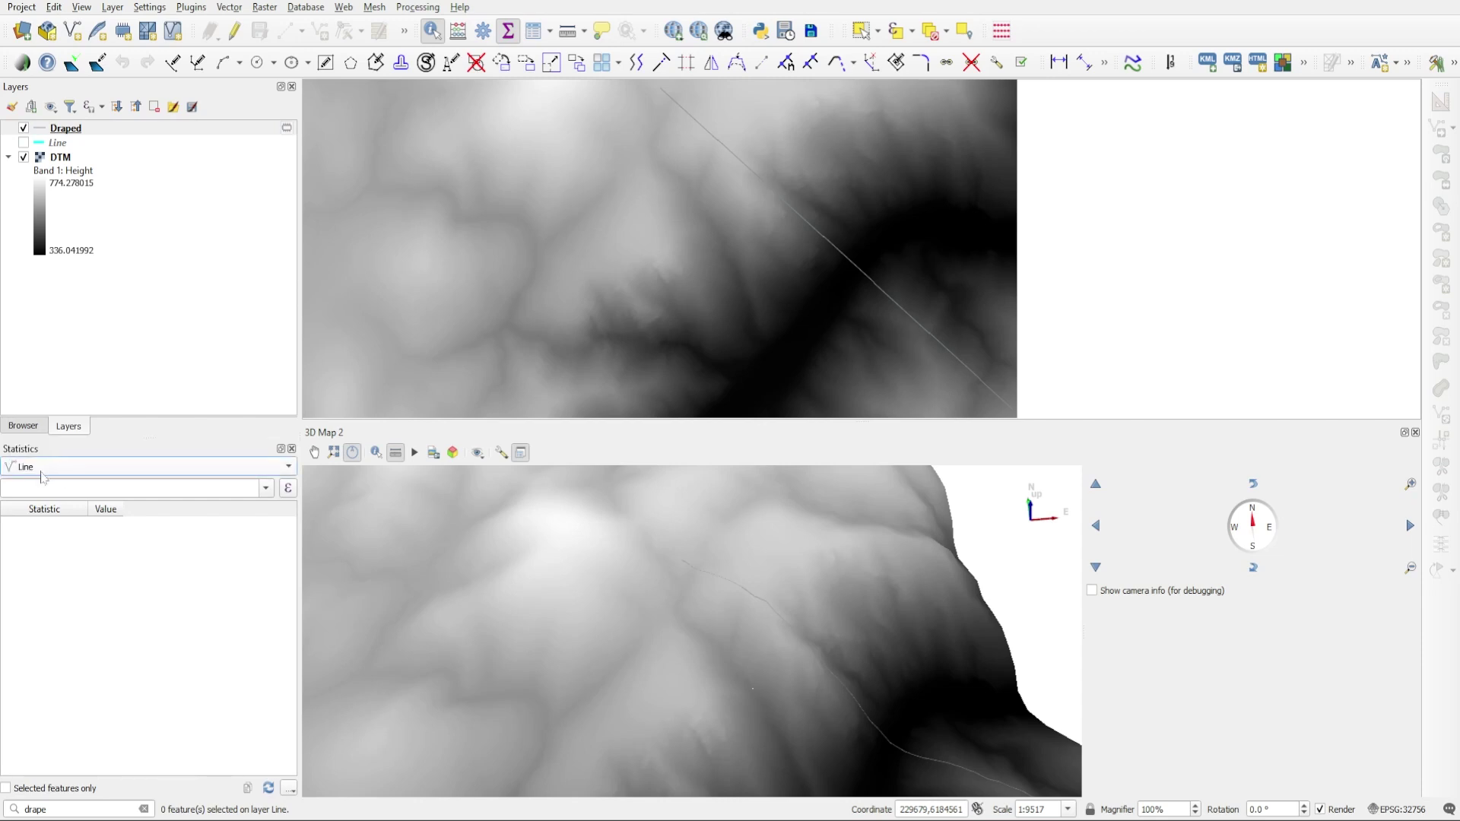
click(37, 467)
click(40, 470)
click(45, 467)
click(50, 469)
click(57, 144)
drag(61, 145, 55, 471)
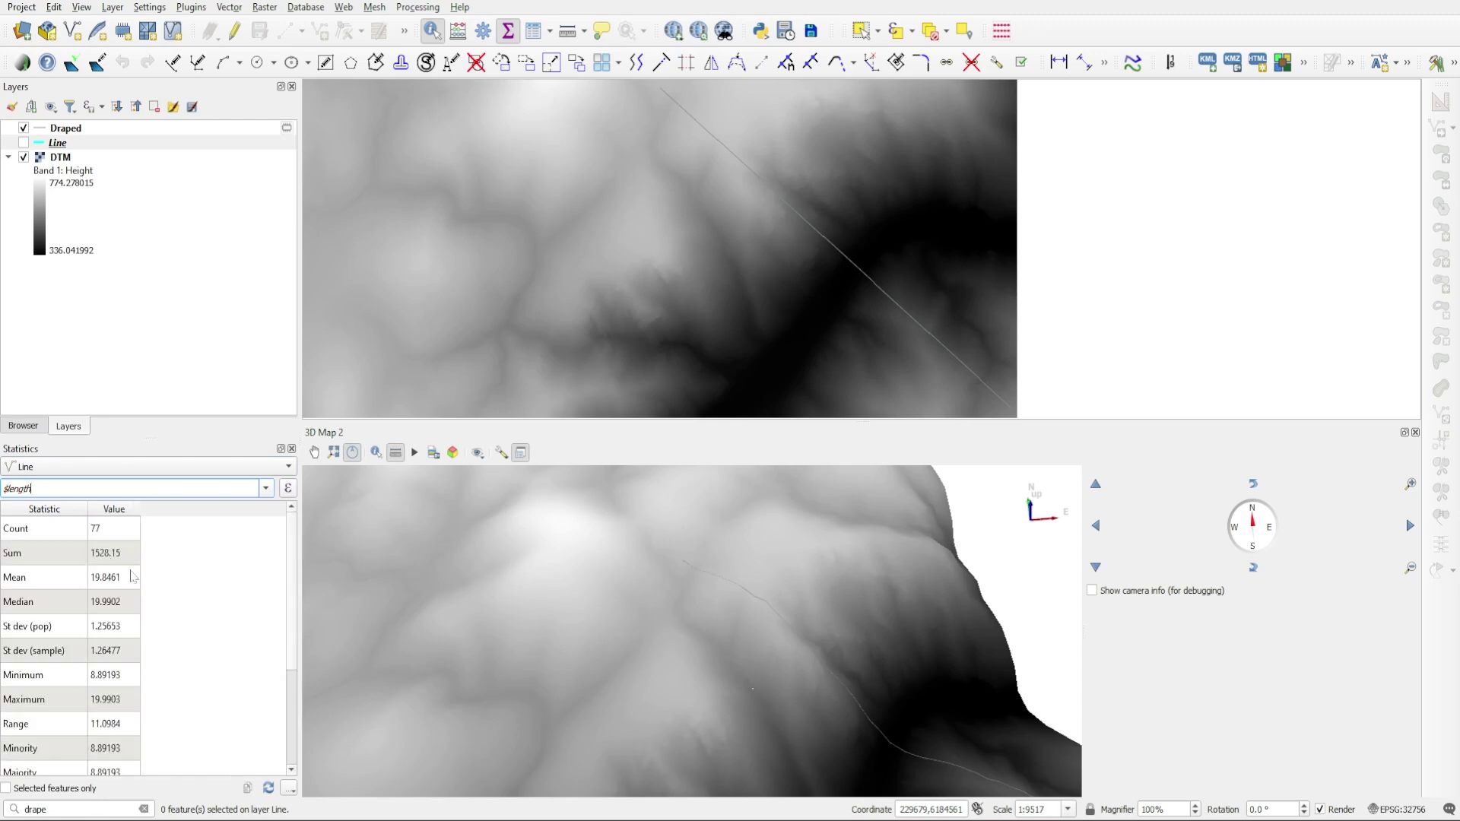
click(100, 562)
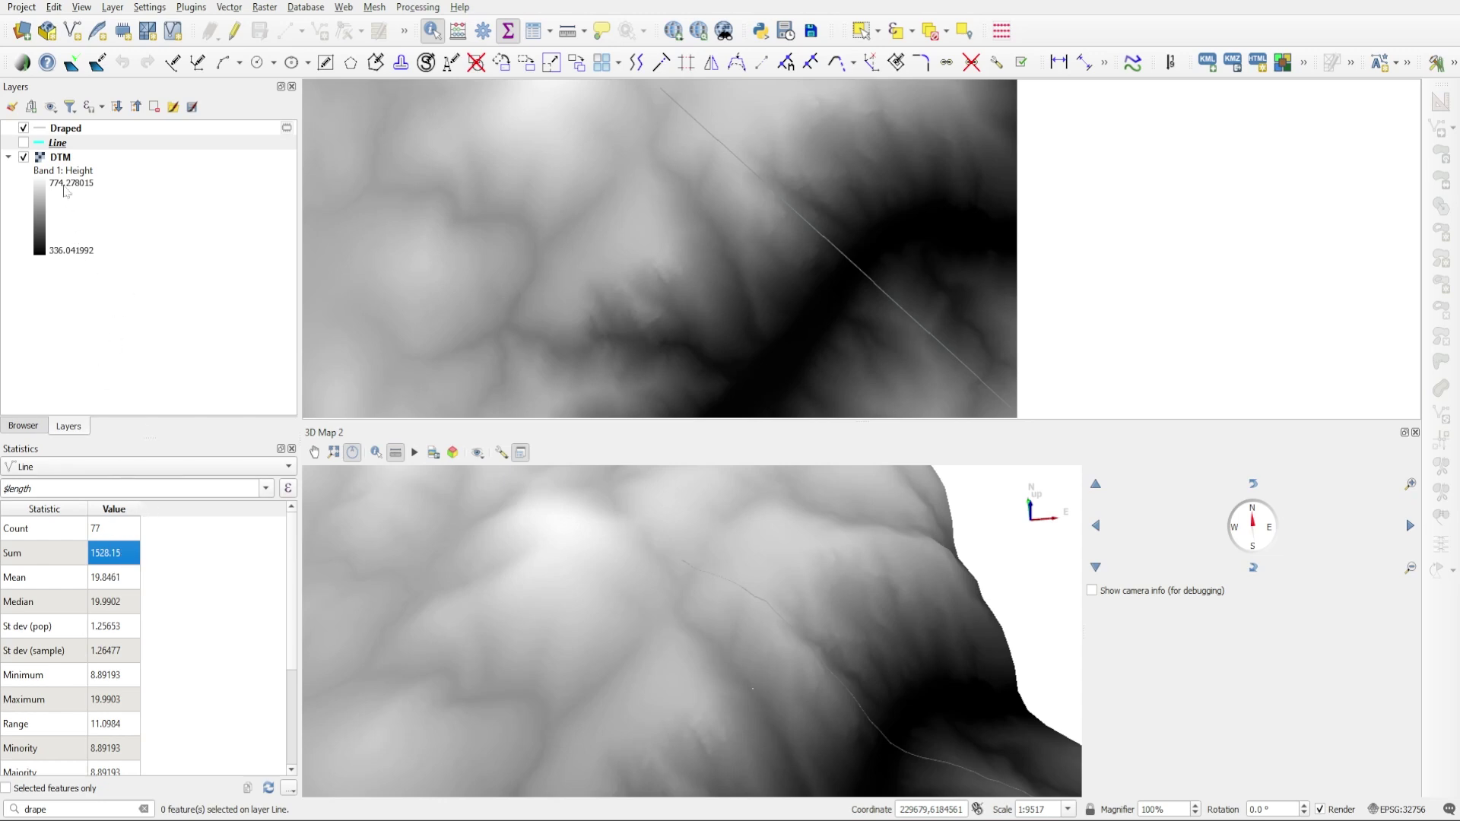
Show the statistical summary of $length for the Draped layer and highlight its Sum value
drag(64, 131, 67, 472)
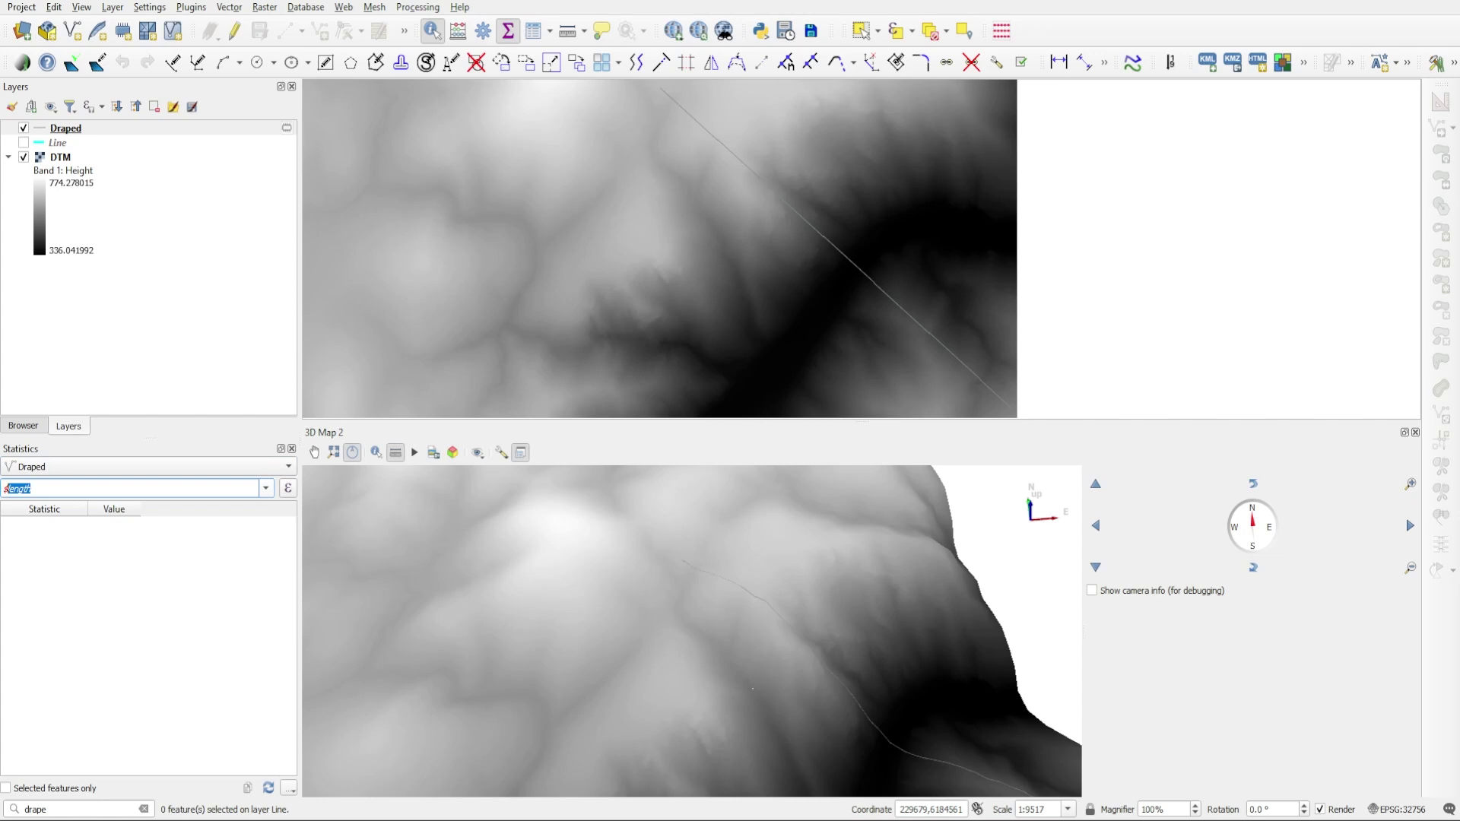
key(Return)
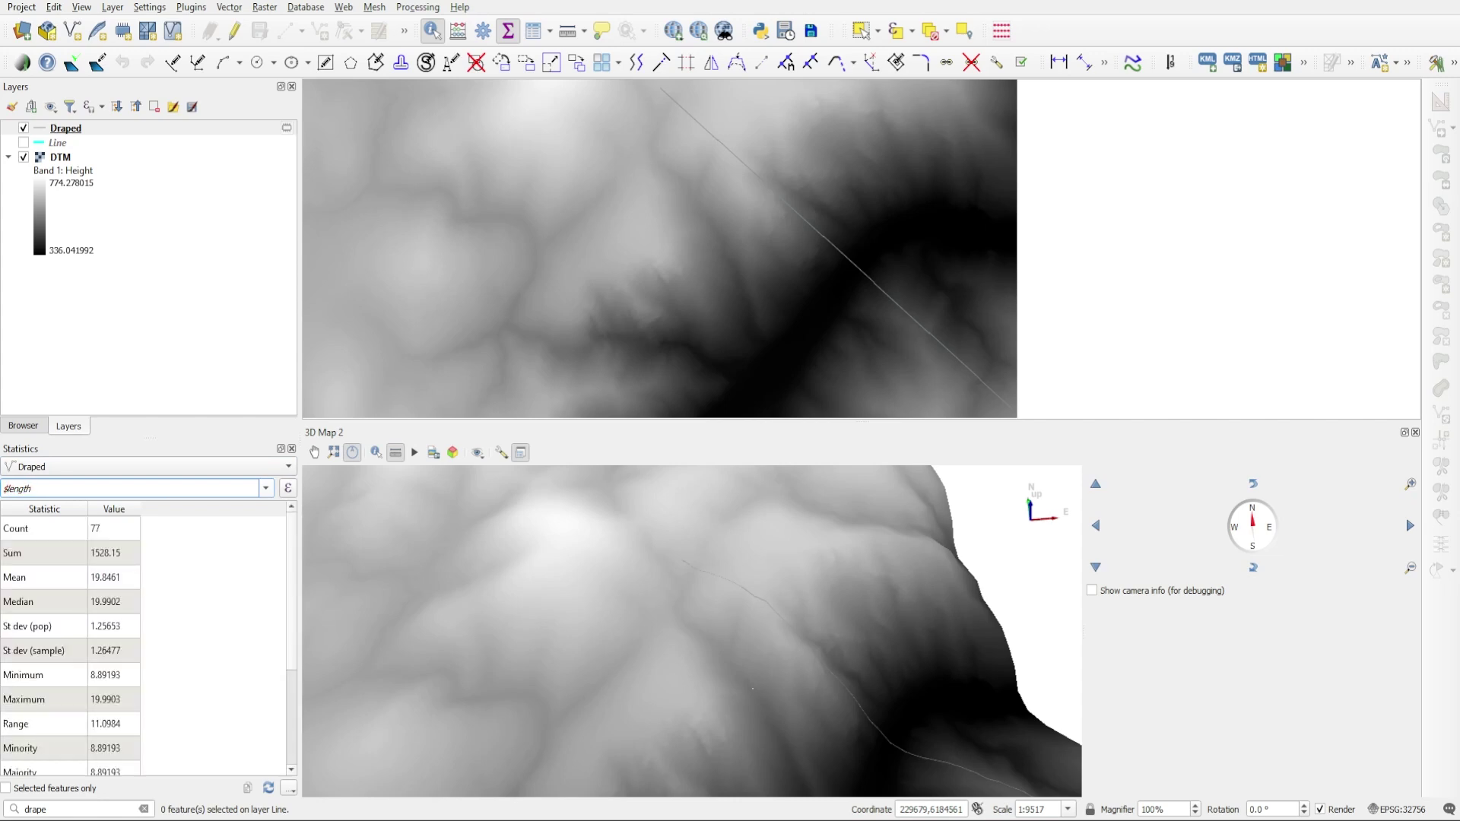
click(104, 560)
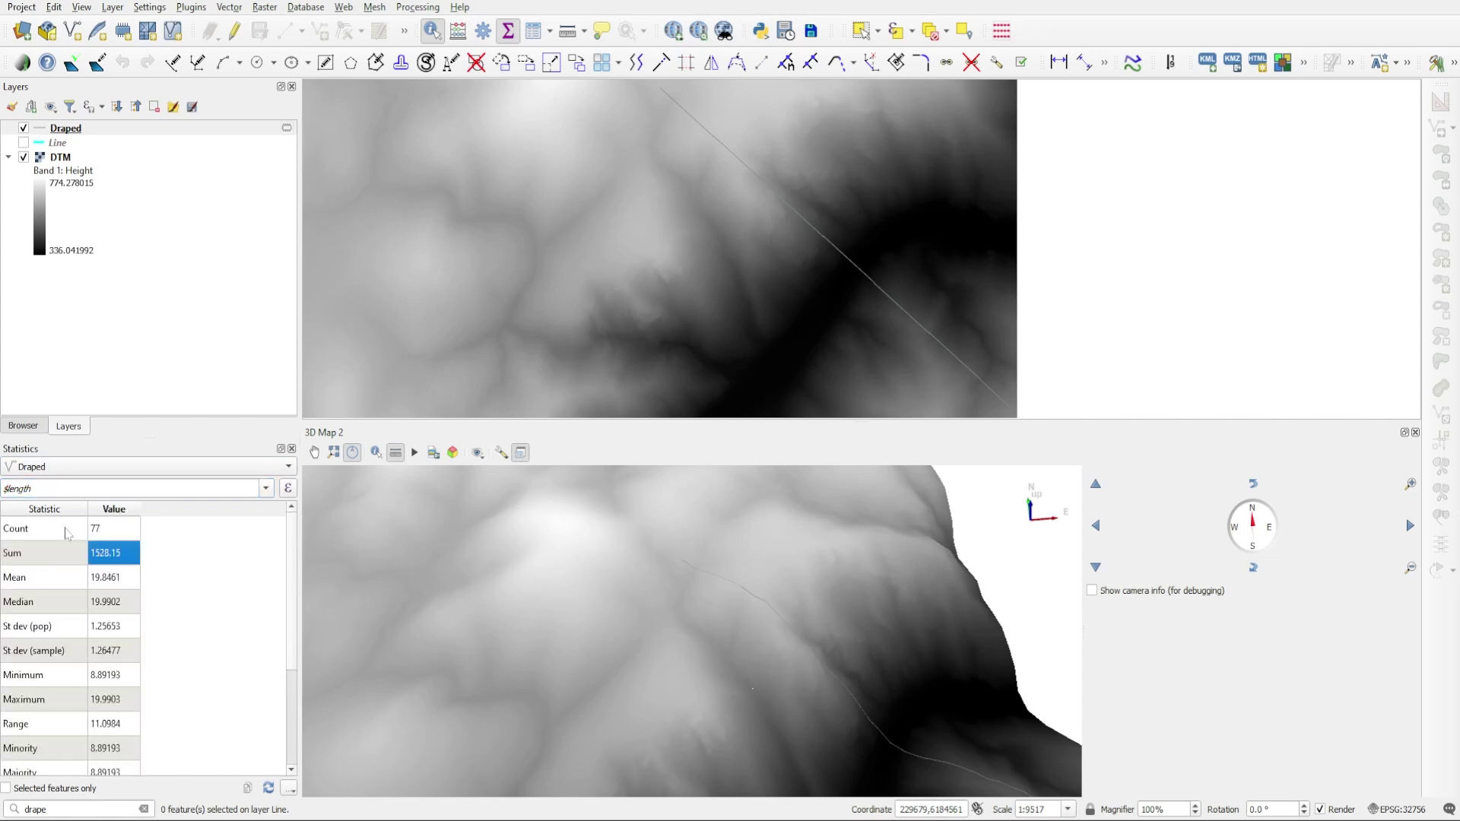
Replace the Draped layer's statistics expression with sqrt($length ^ 2 + (z_max($geometry) - z_min($geometry)) ^ 2) in the Expression Dialog
triple_click(23, 488)
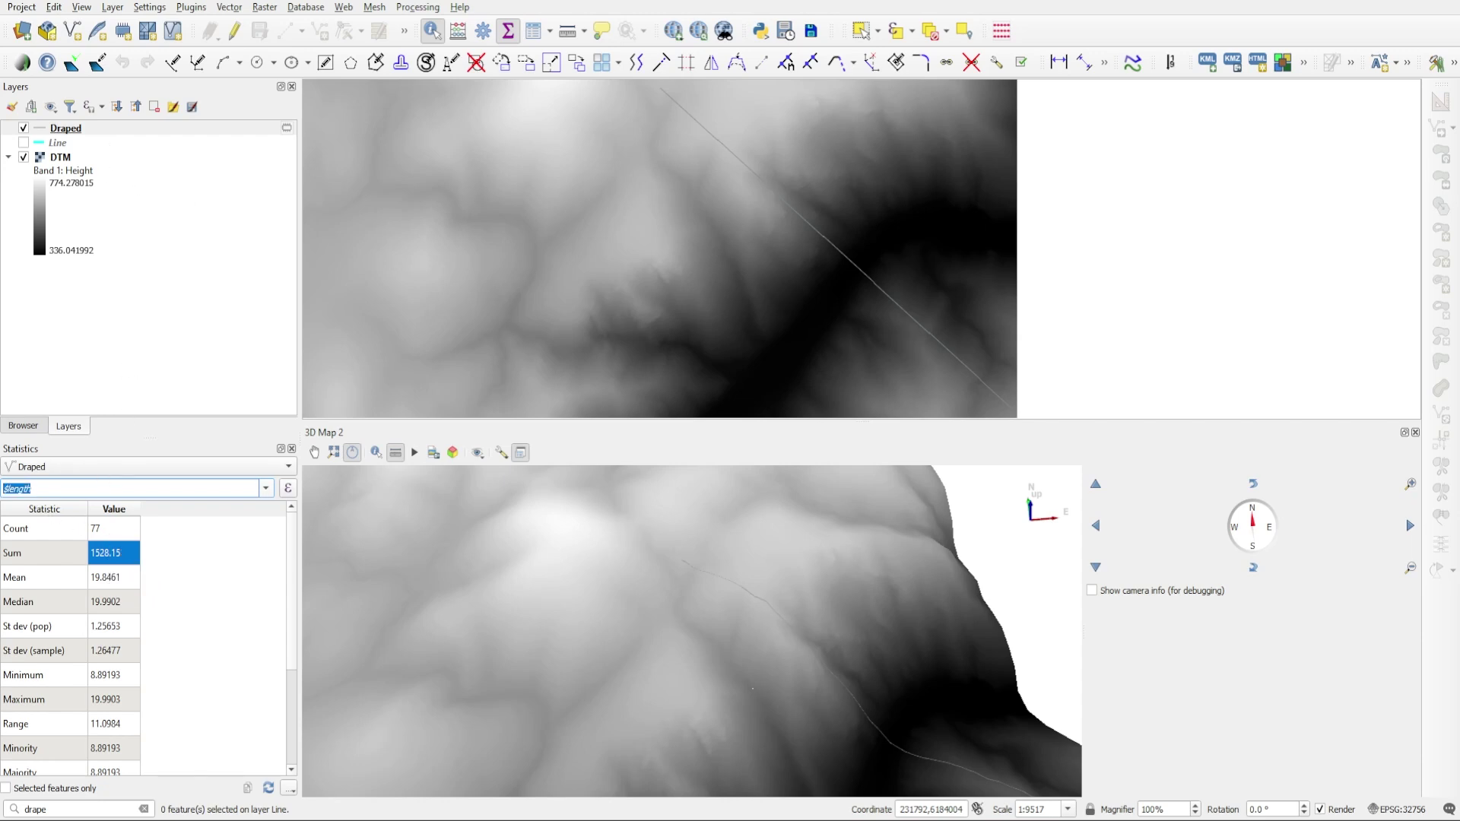
key(BackSpace)
click(287, 488)
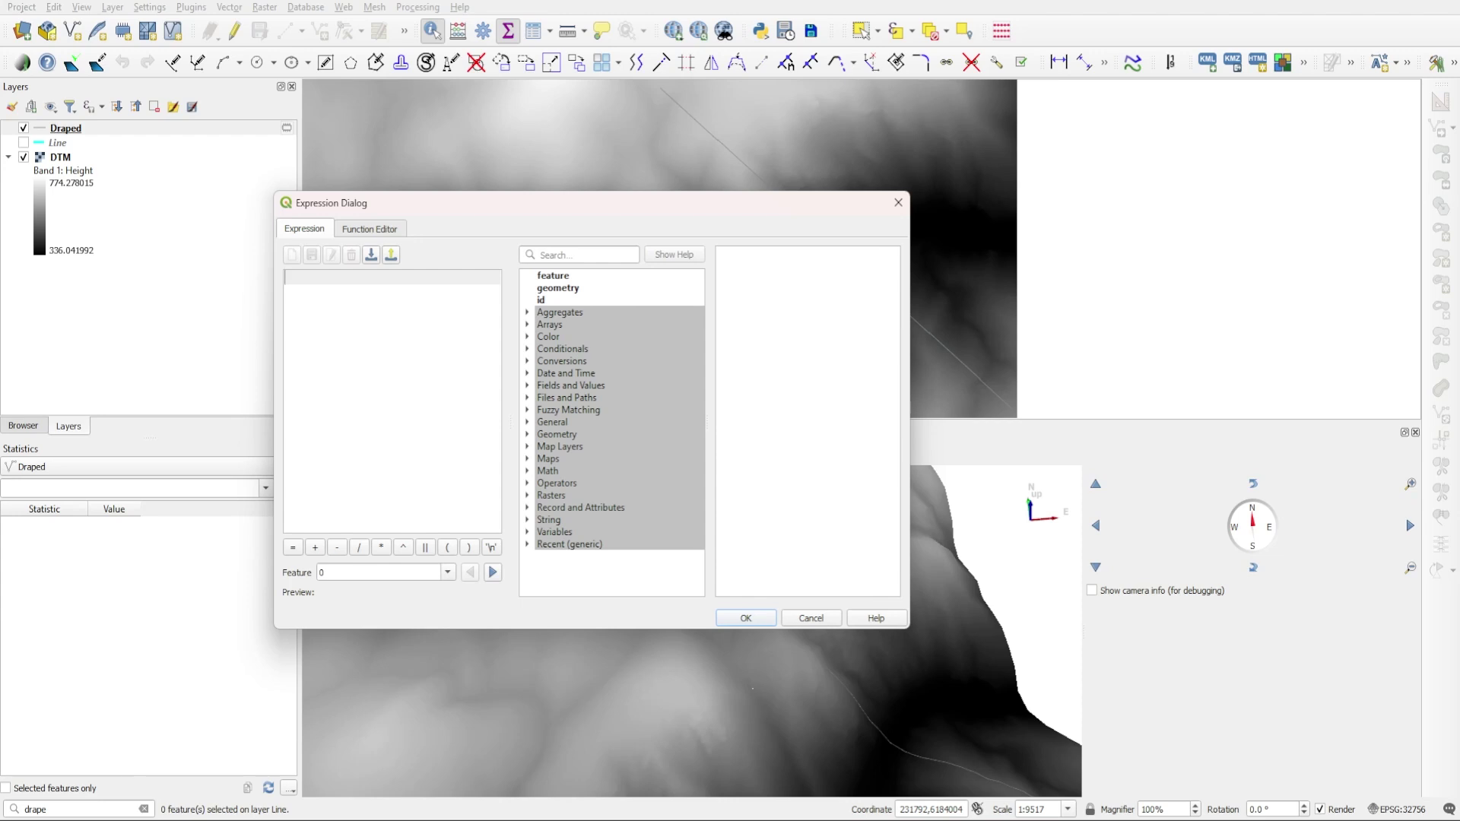
text(sqrt)
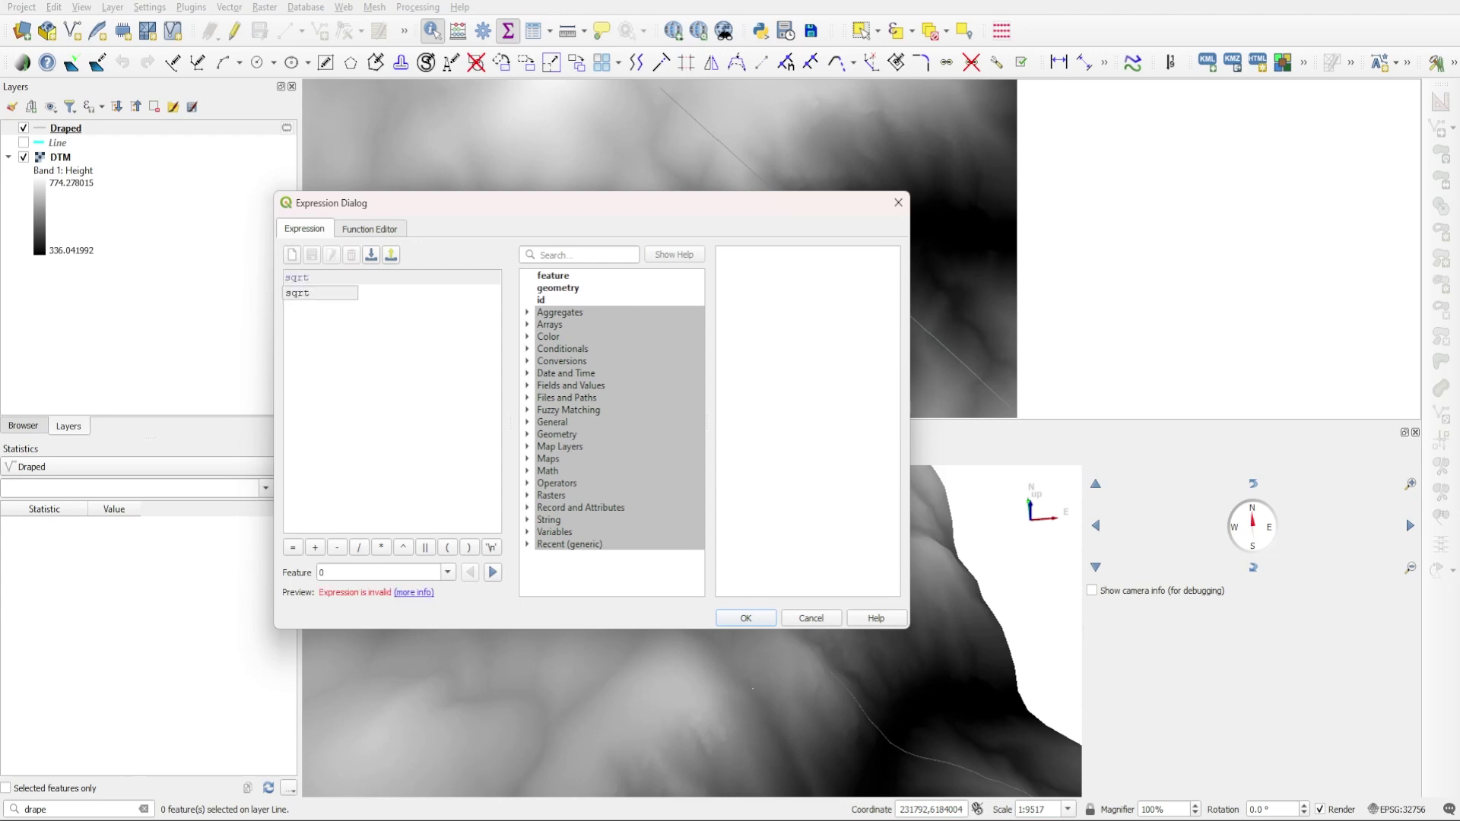
text(()
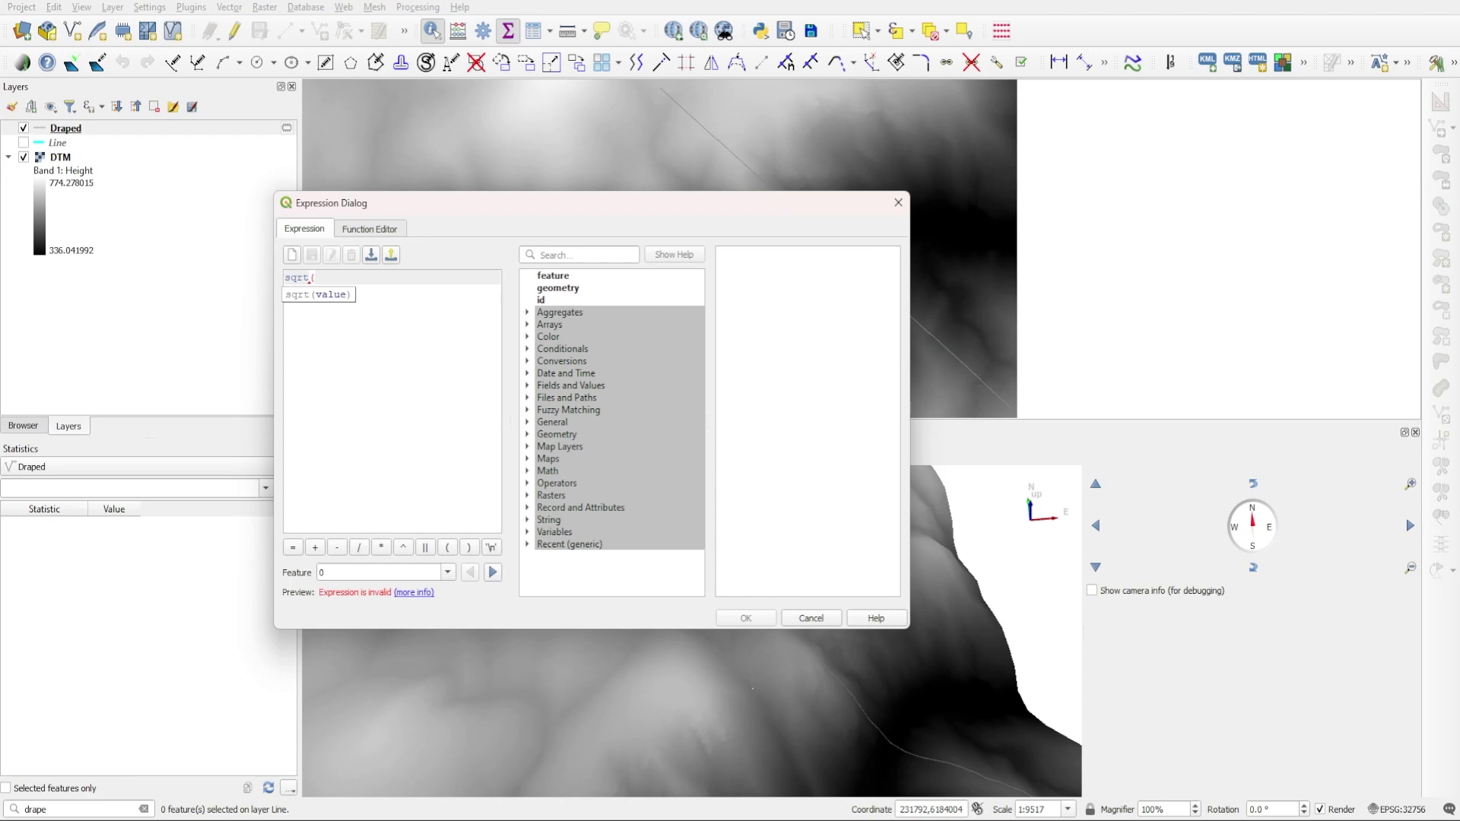
text($length ^ 2 + (z)
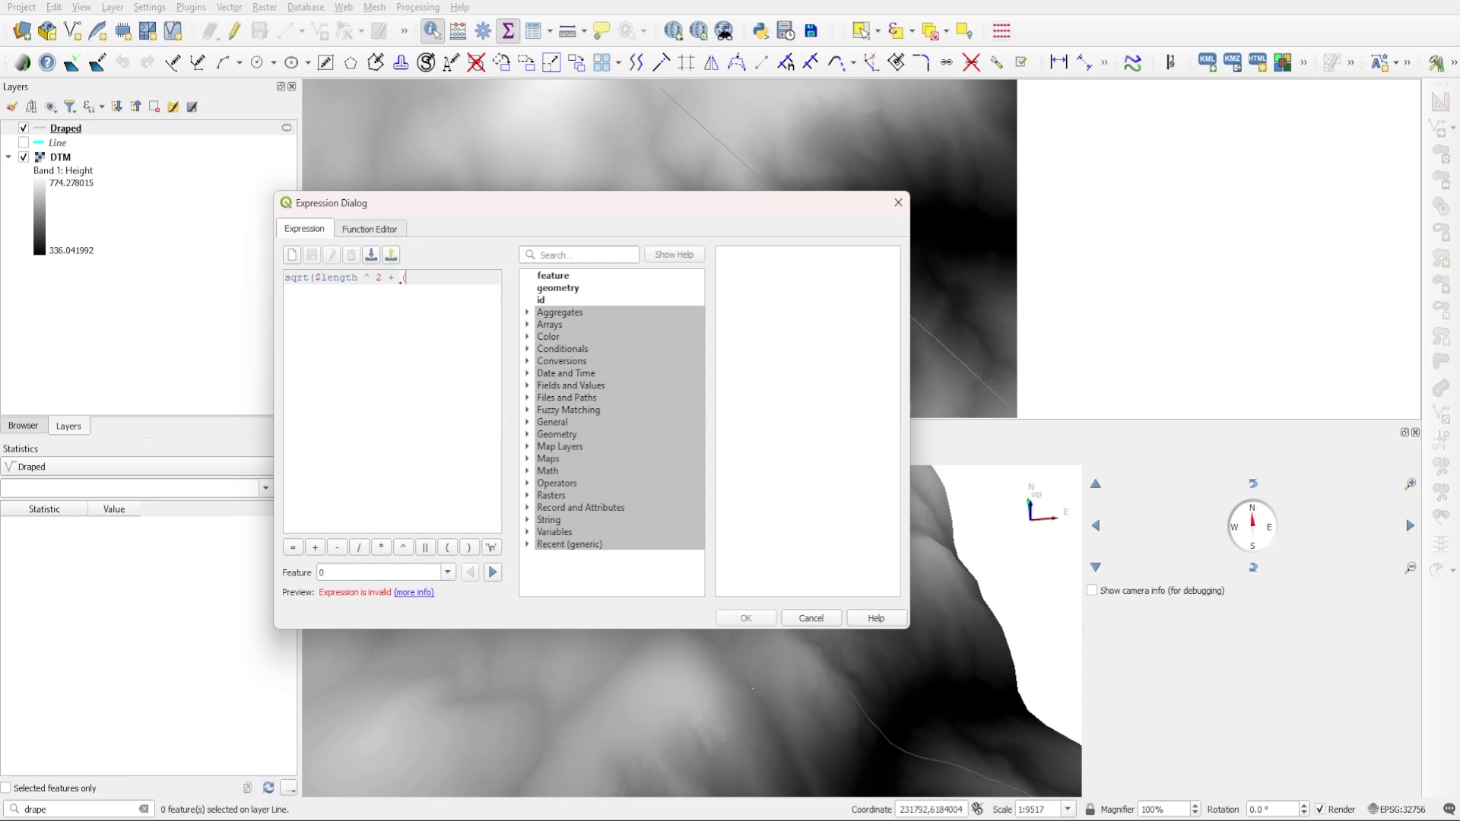
text(_max)
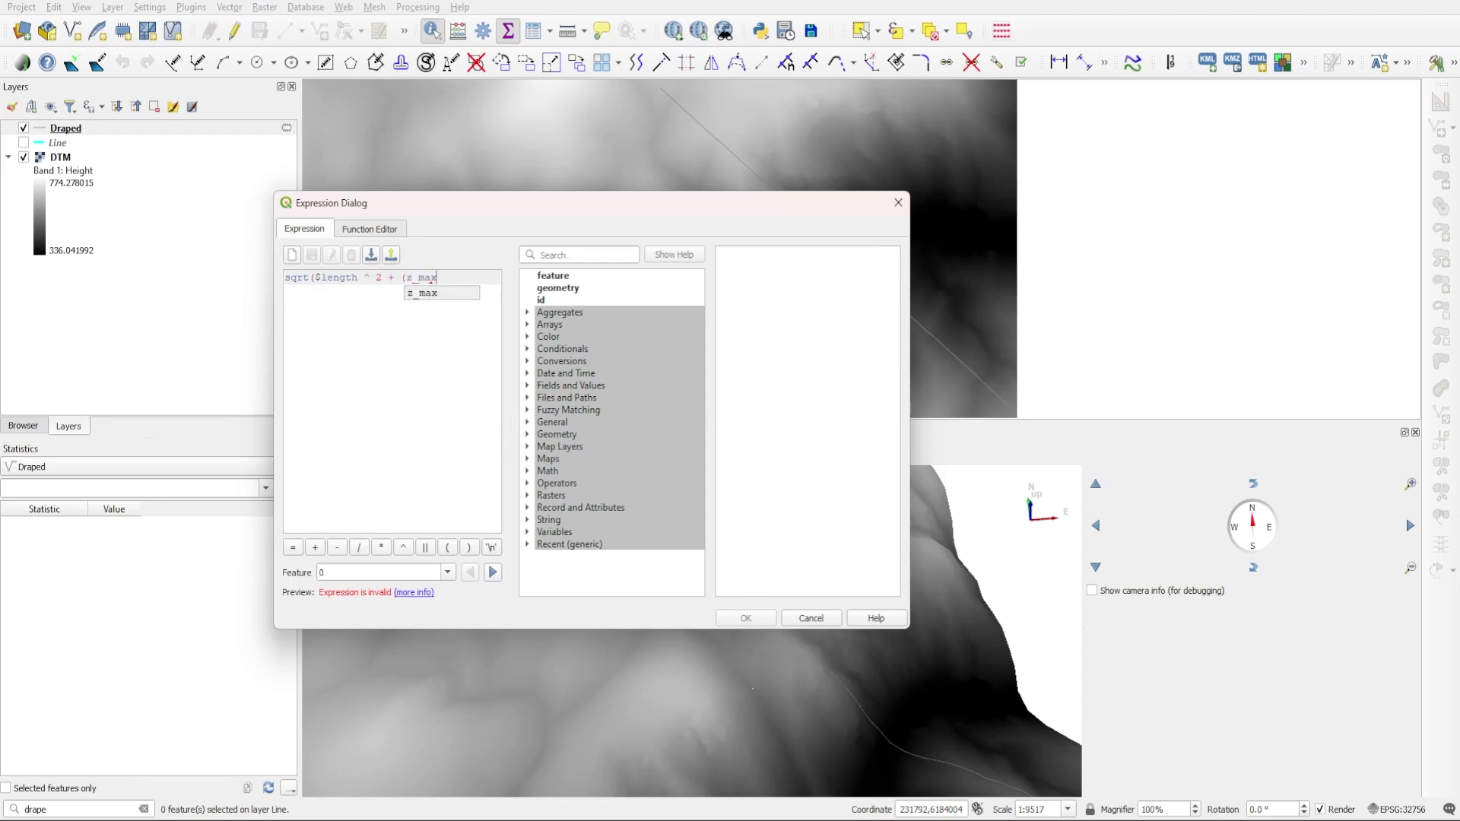
text(($)
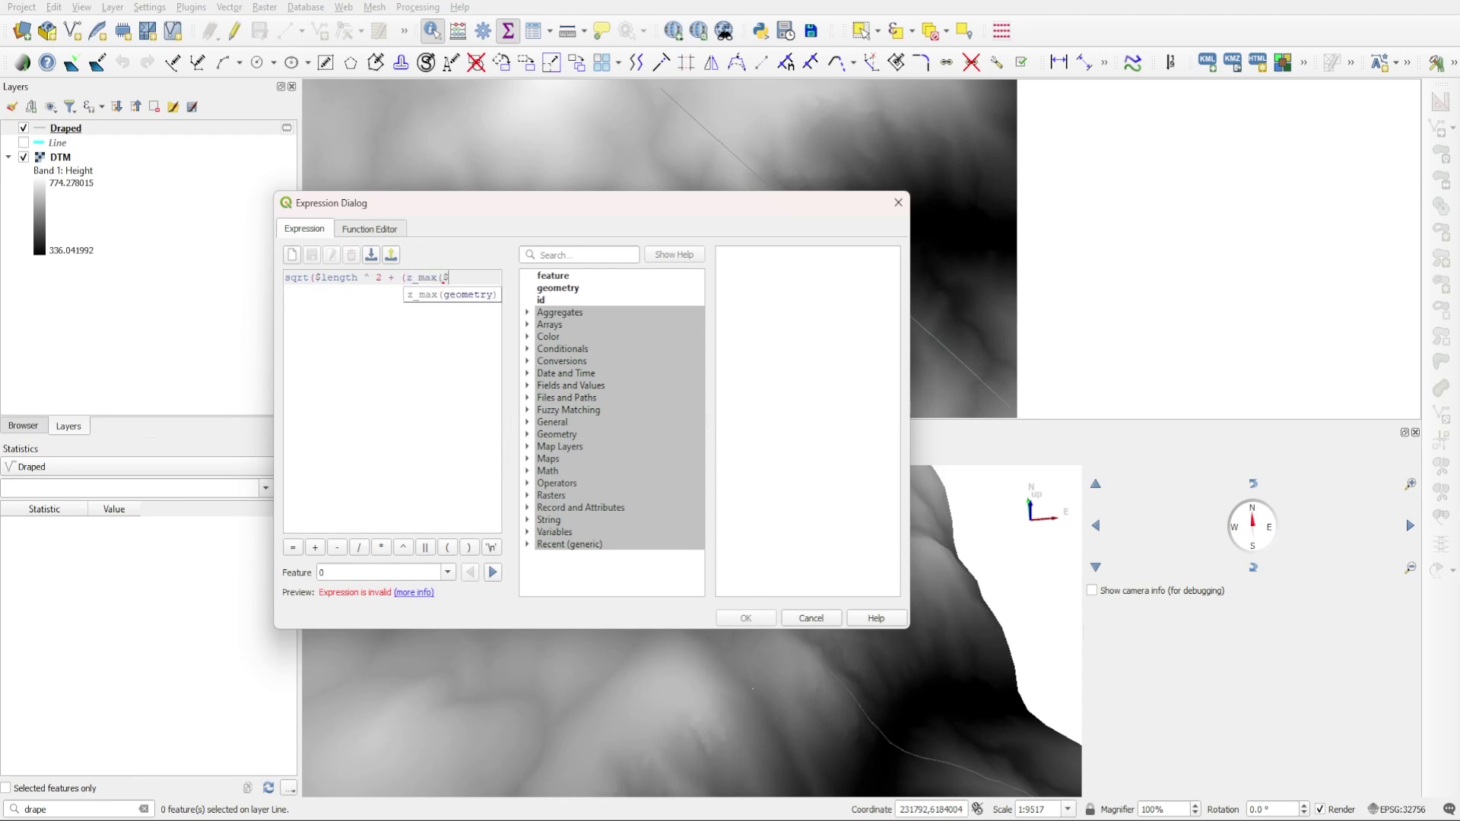
text(geo)
key(BackSpace)
key(BackSpace)
text(eometry) - z)
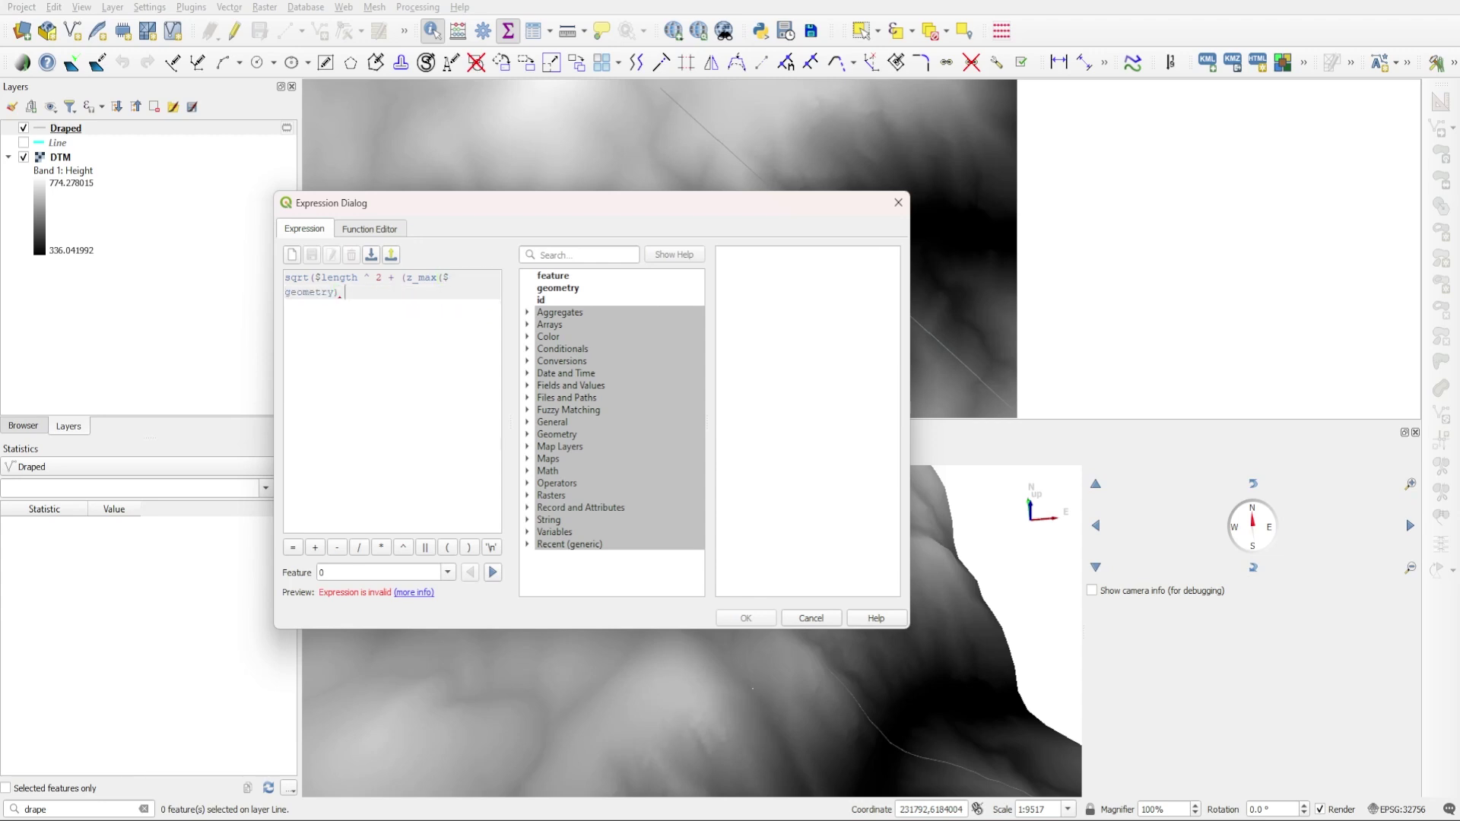
text(_min()
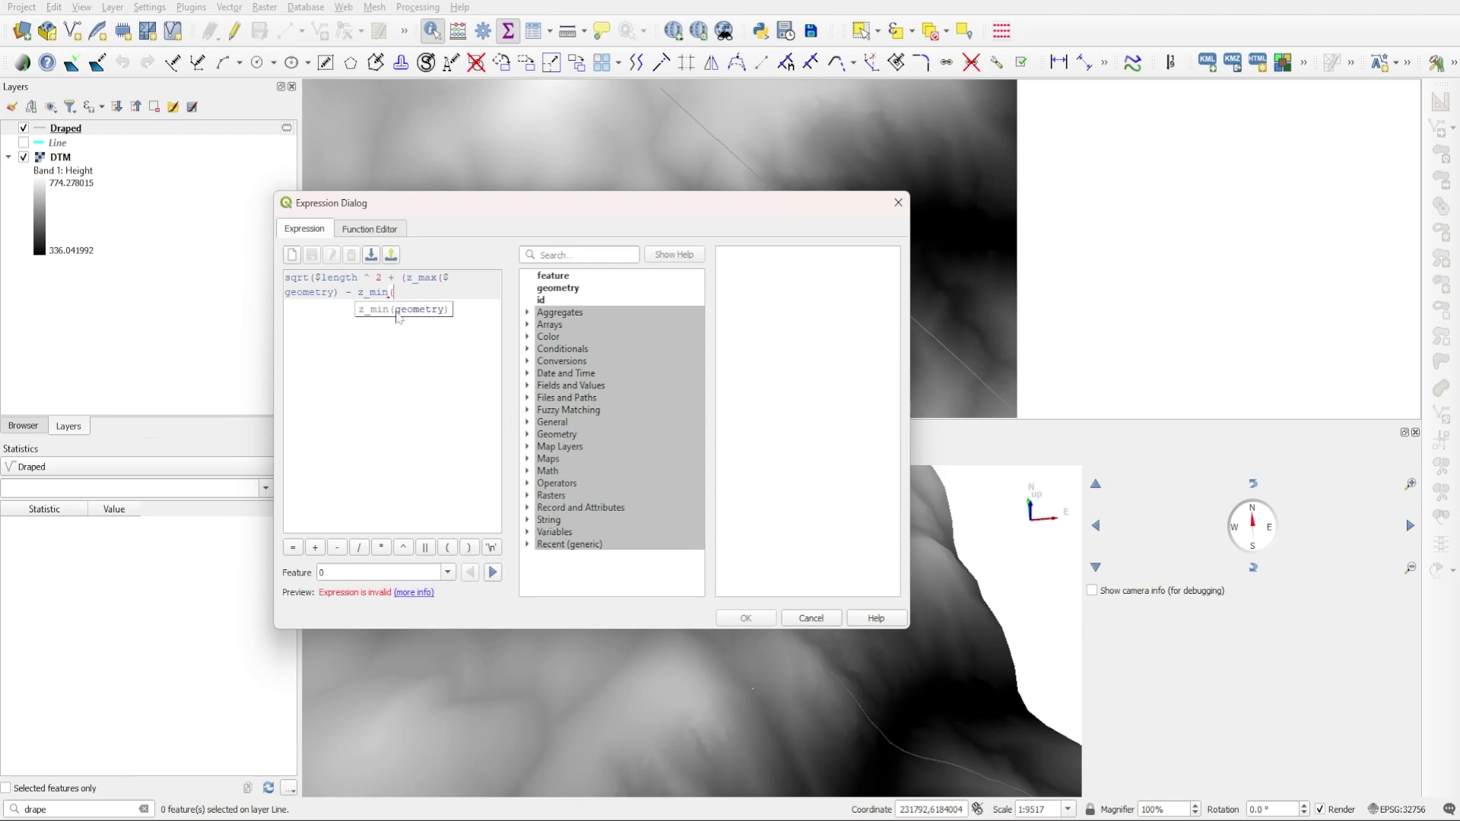
text($geometry))
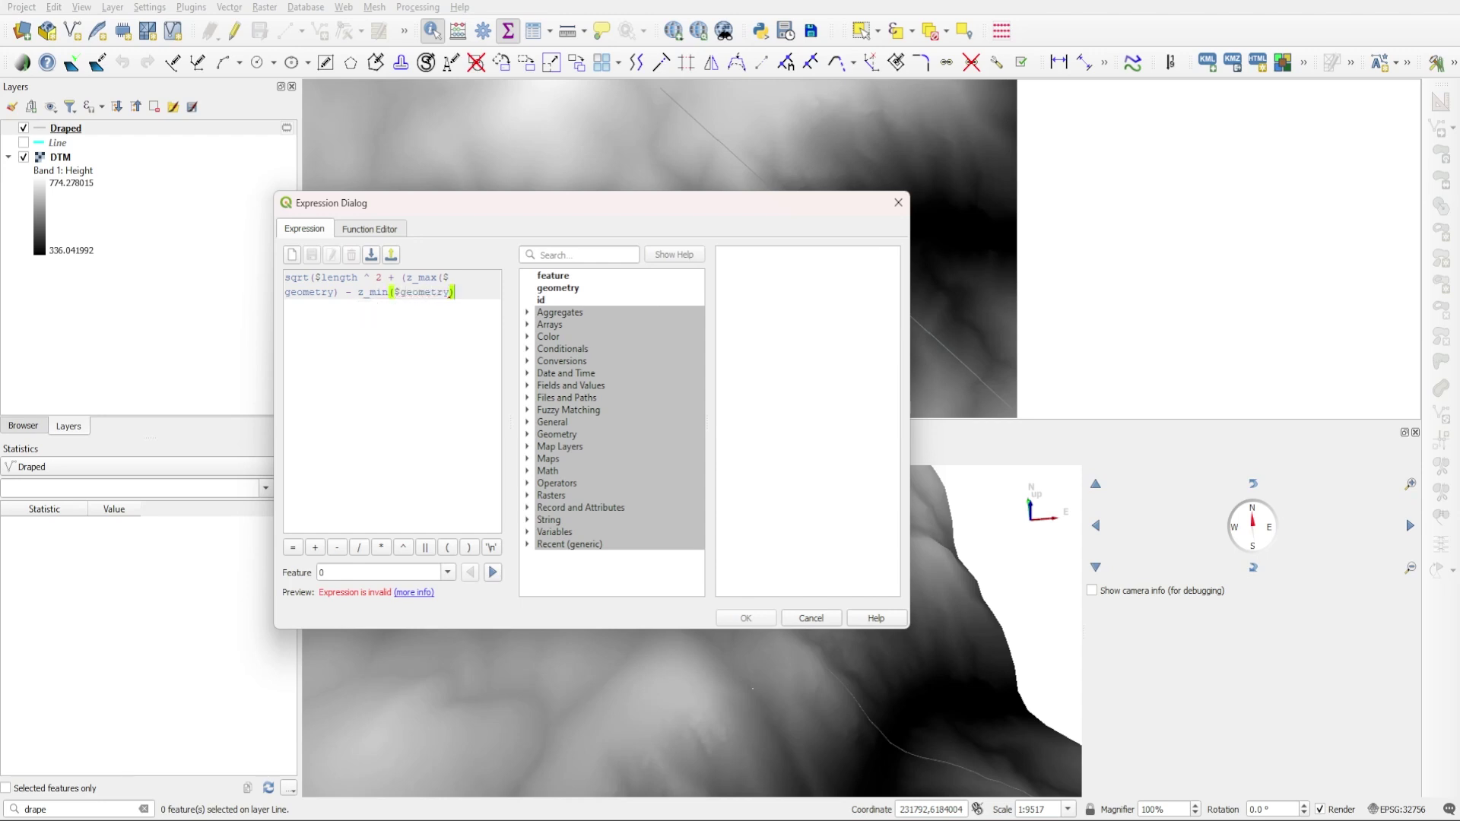
text())
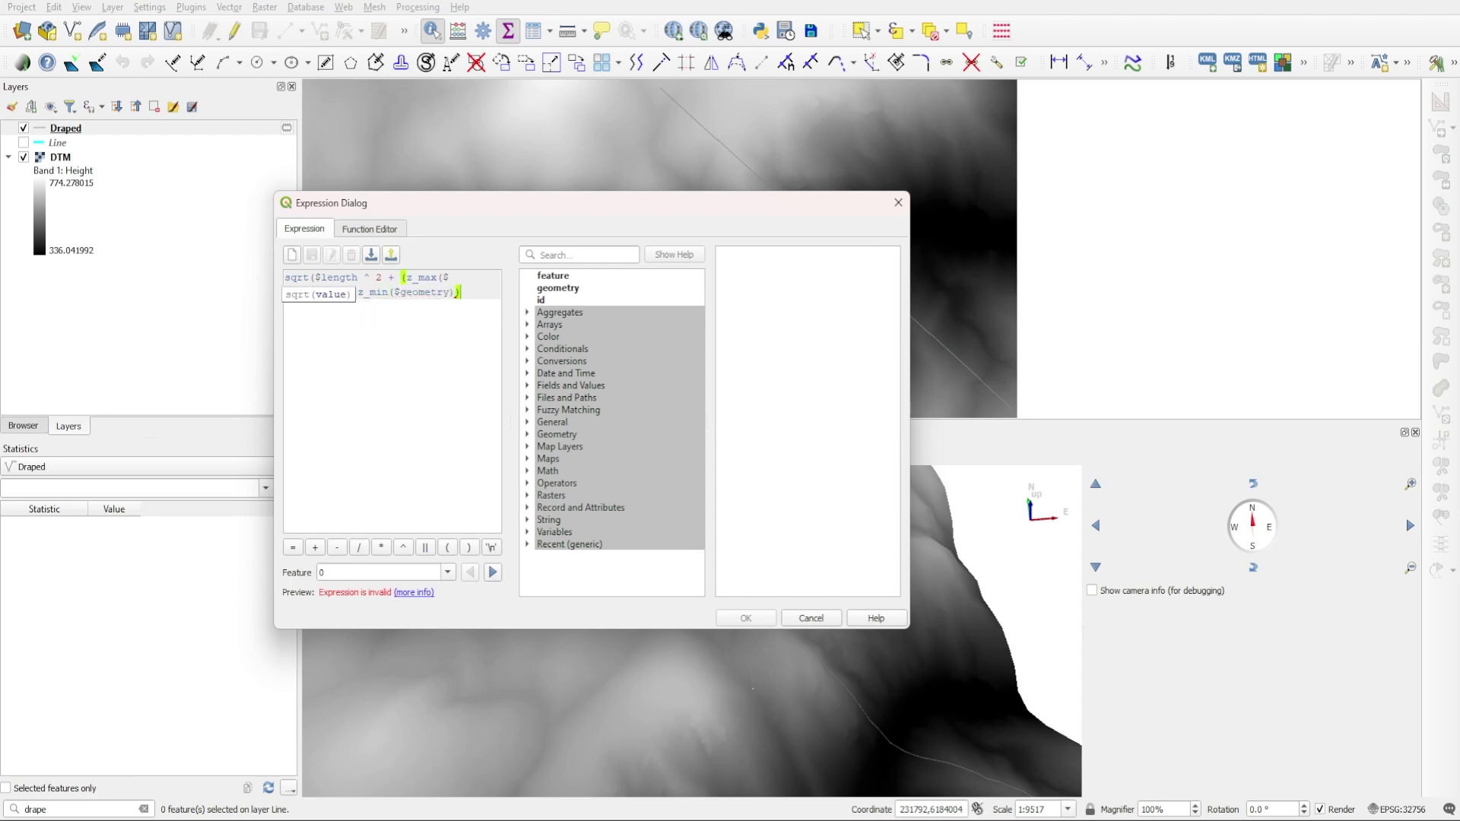
text( ^)
text( s)
text())
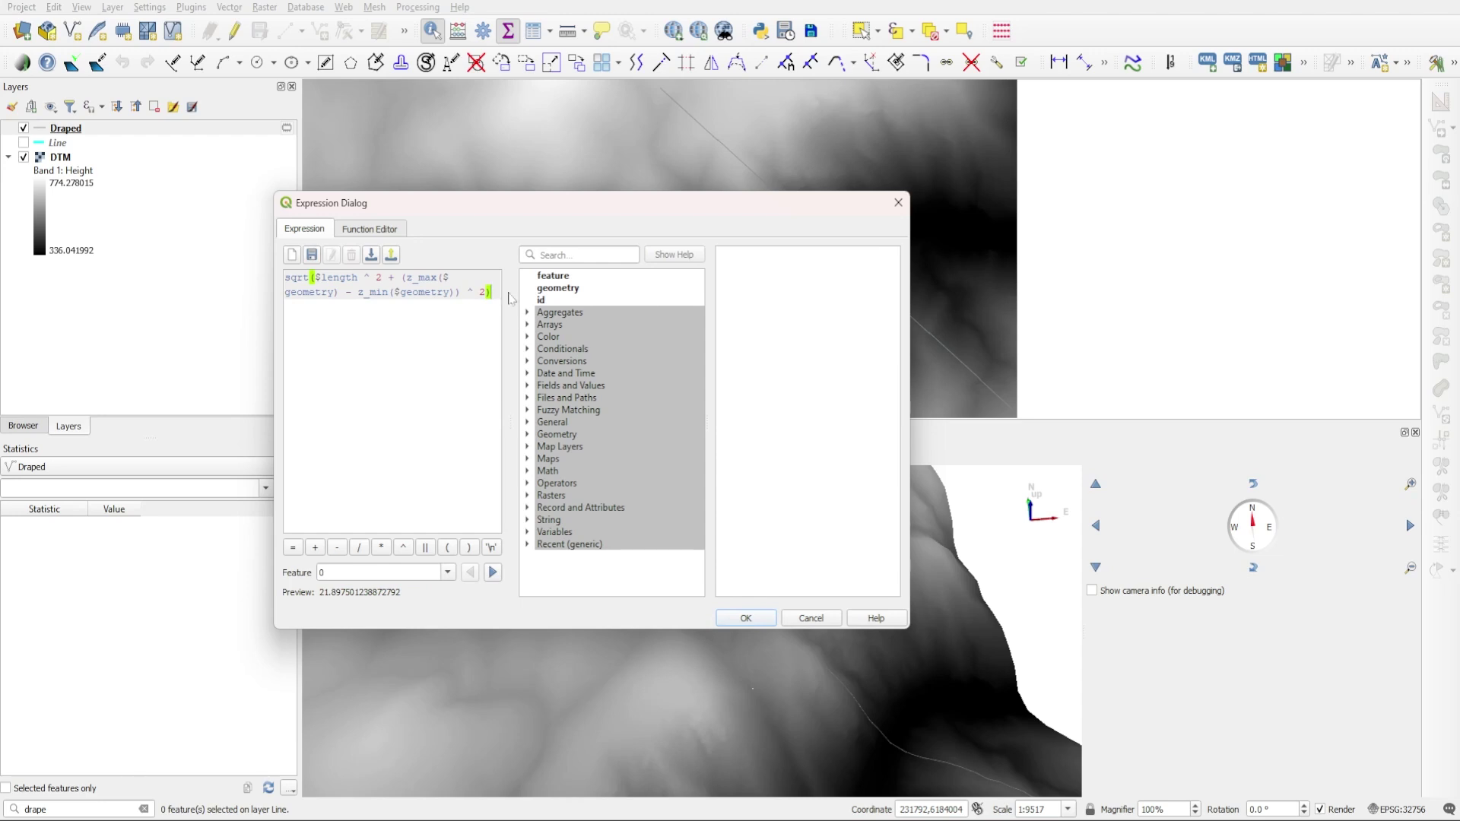
Apply the 3D length expression to the Draped layer's statistics and highlight the resulting Sum value
click(746, 619)
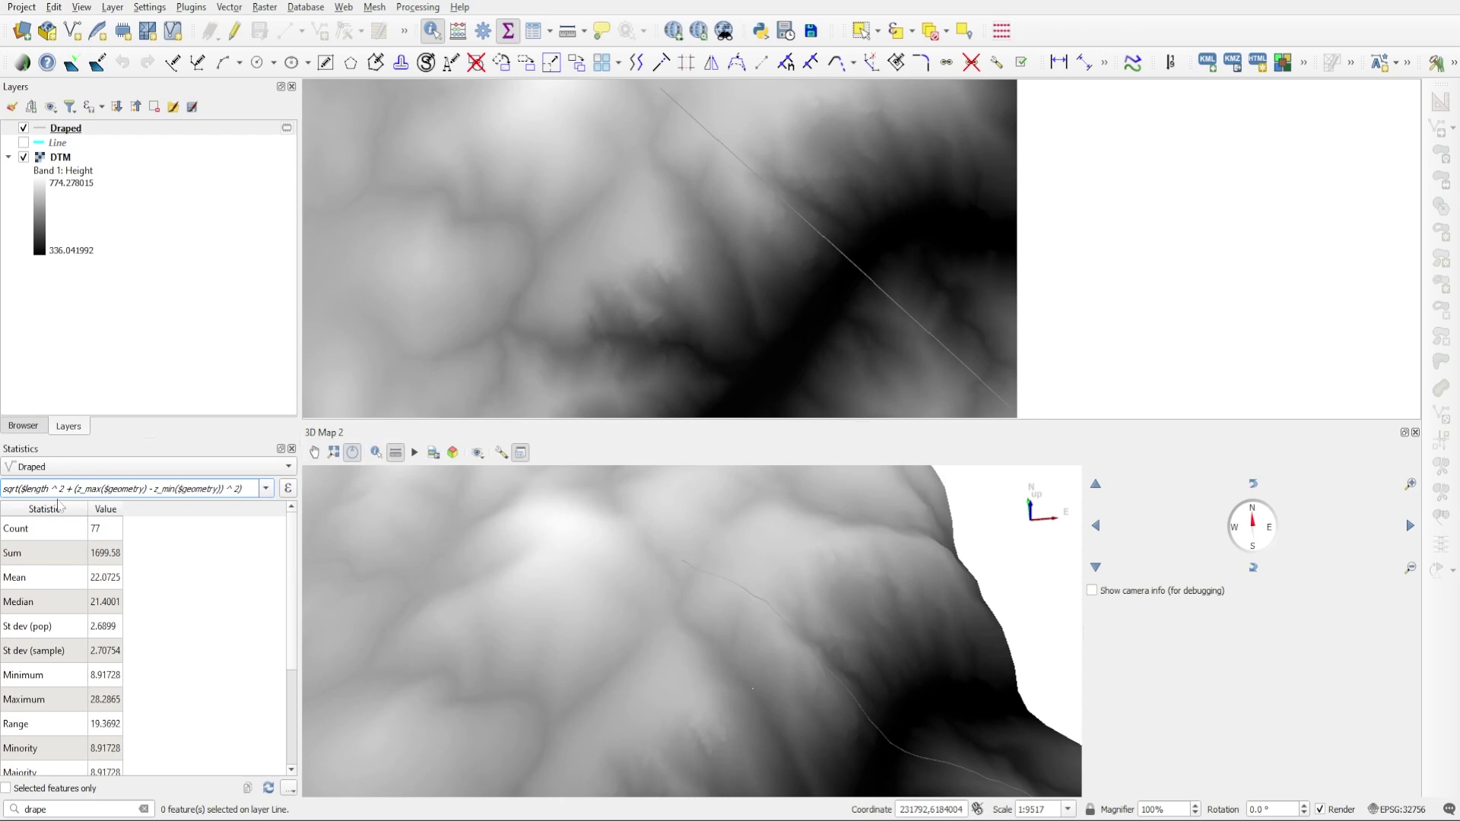
click(40, 566)
click(107, 560)
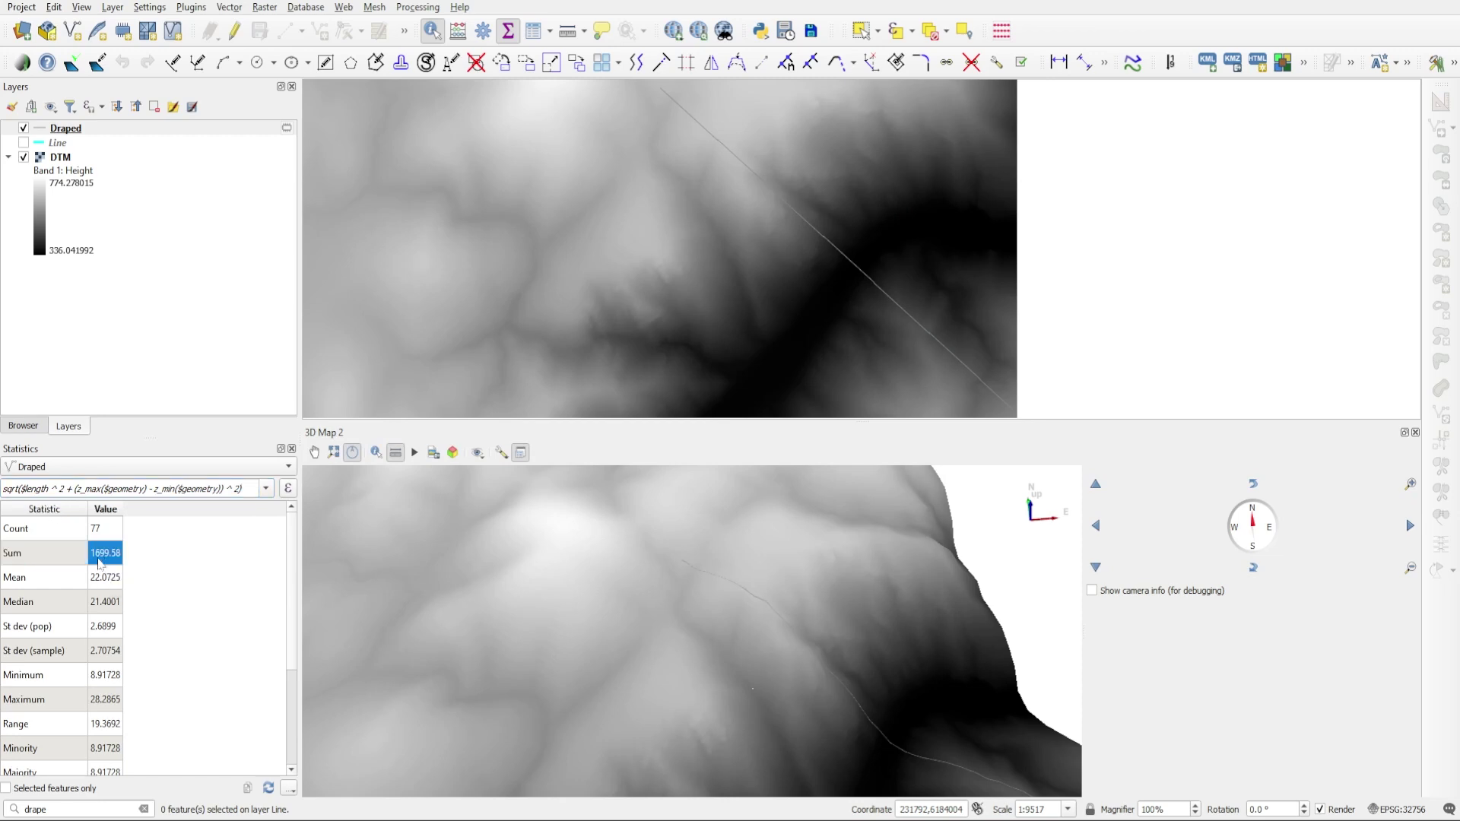